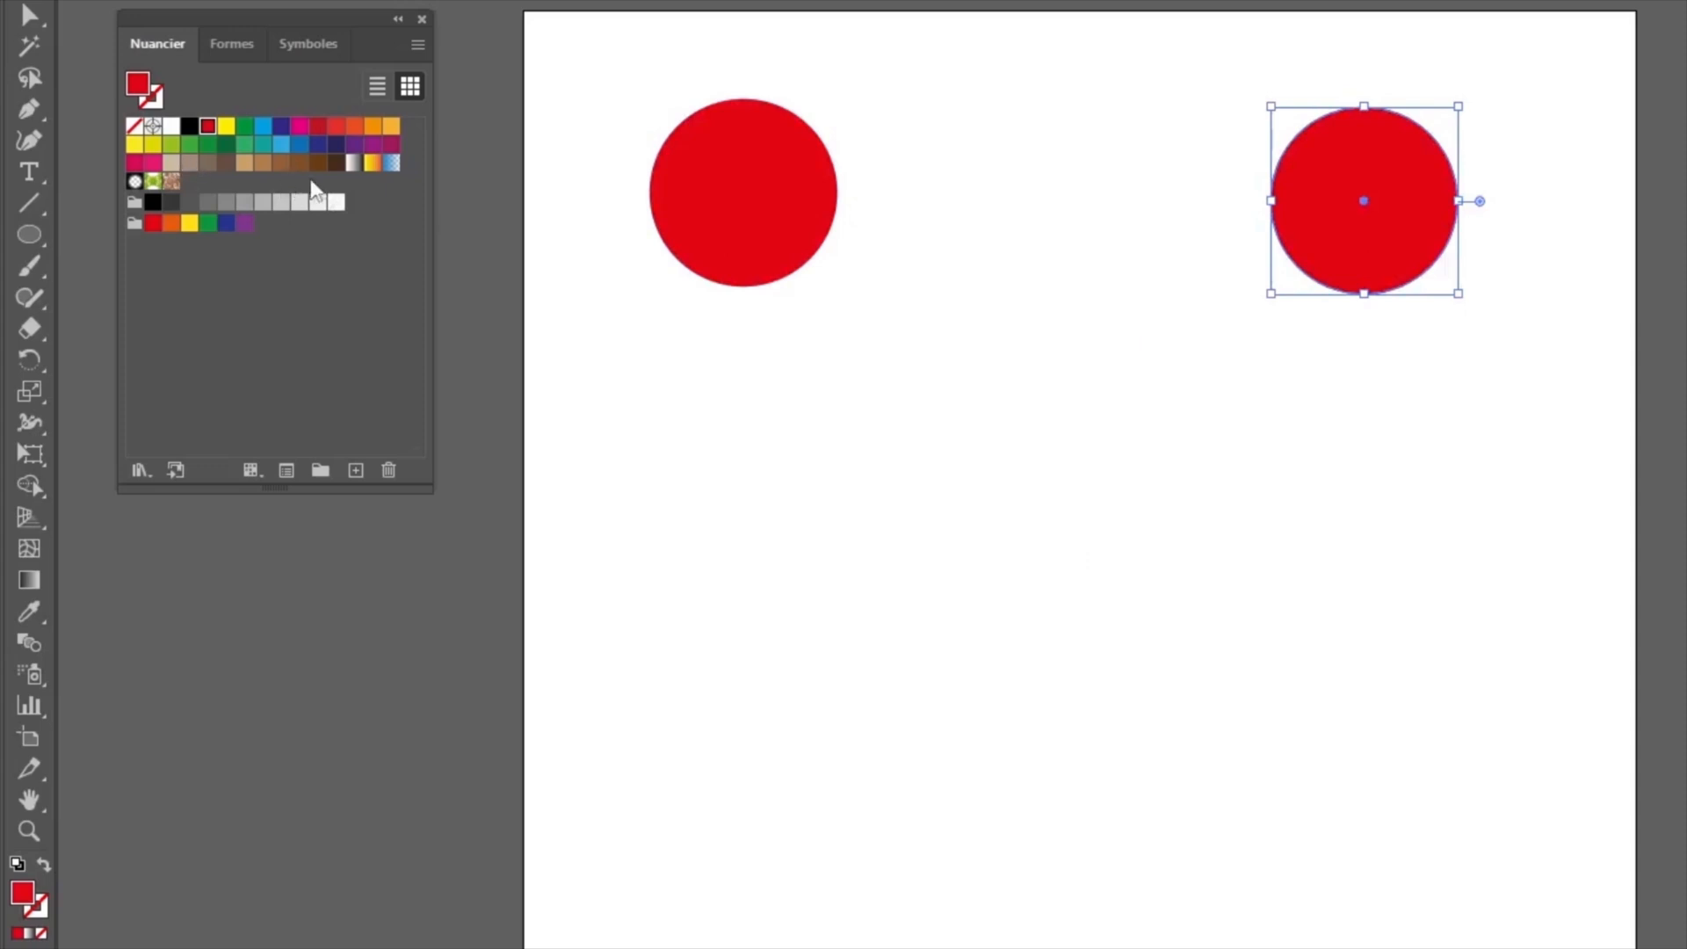
Step: Fill the right circle with black and blend the red circle into it, with the blend spacing set to Etapes at 4
click(153, 205)
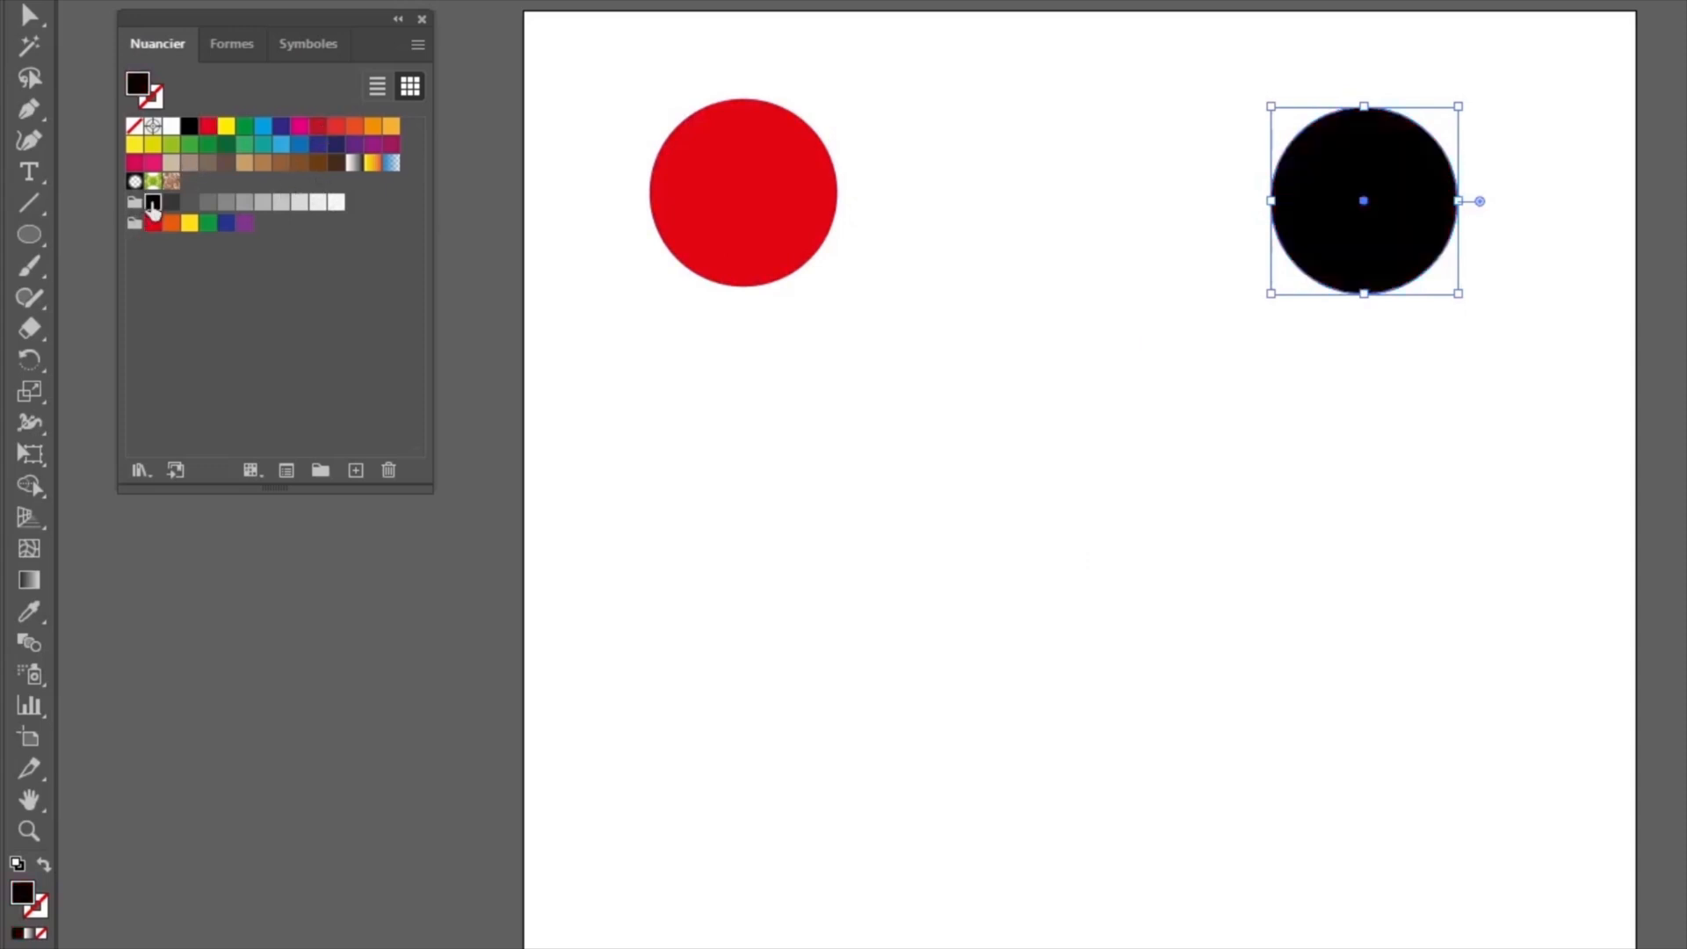
click(30, 643)
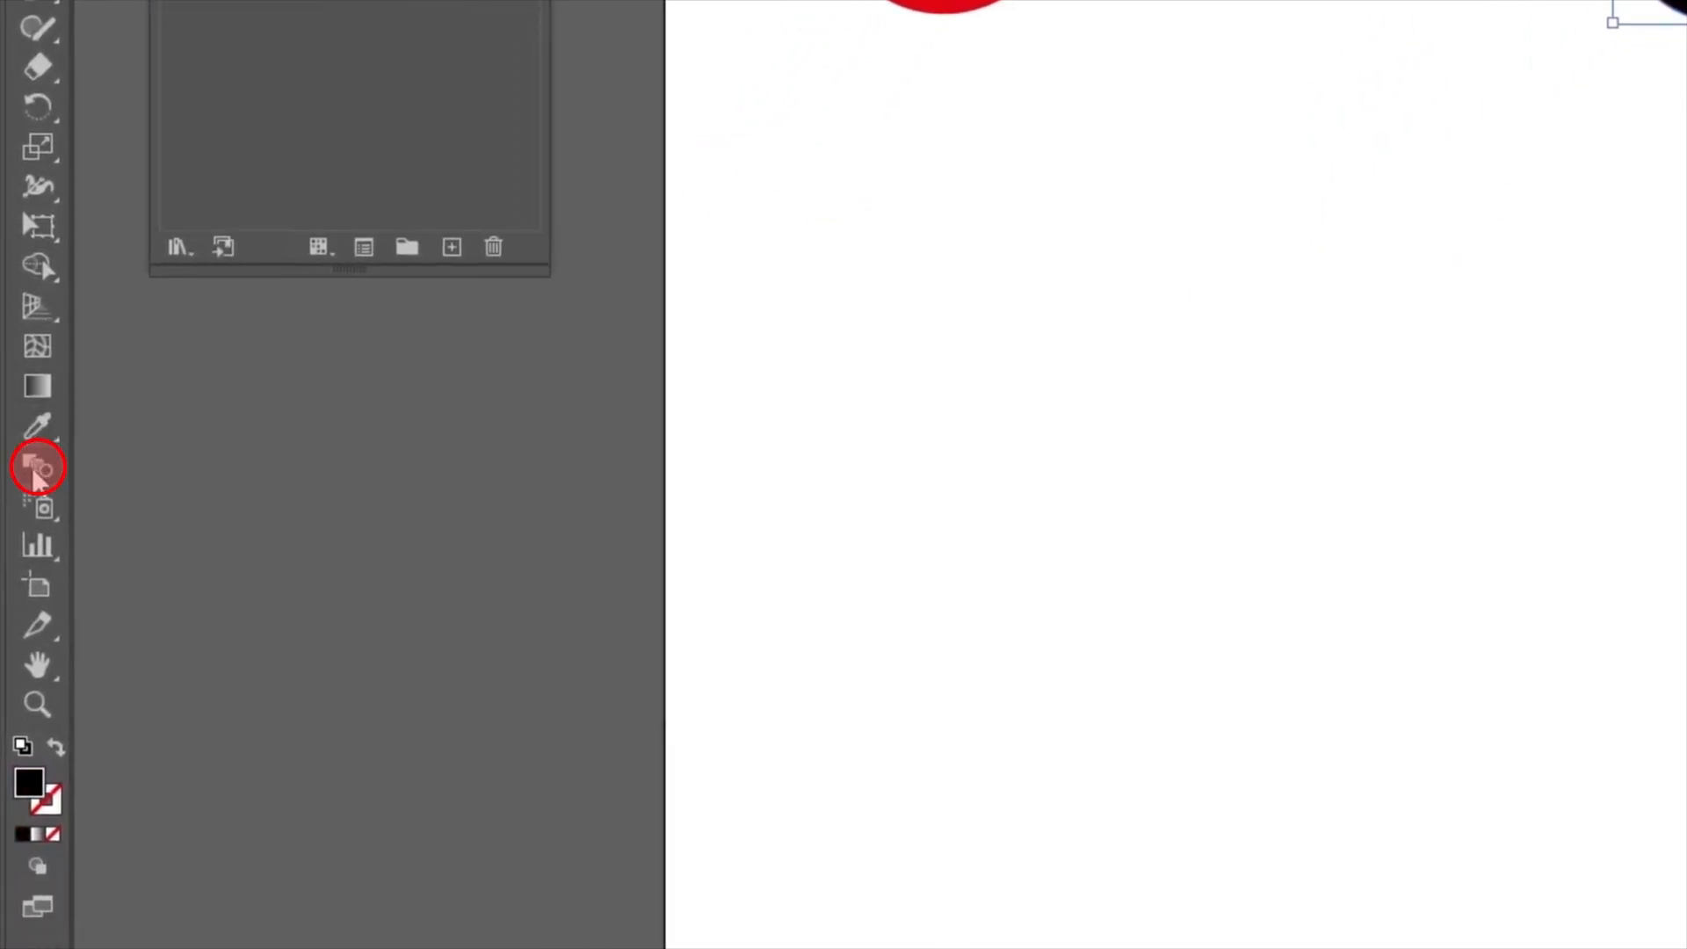
double_click(36, 473)
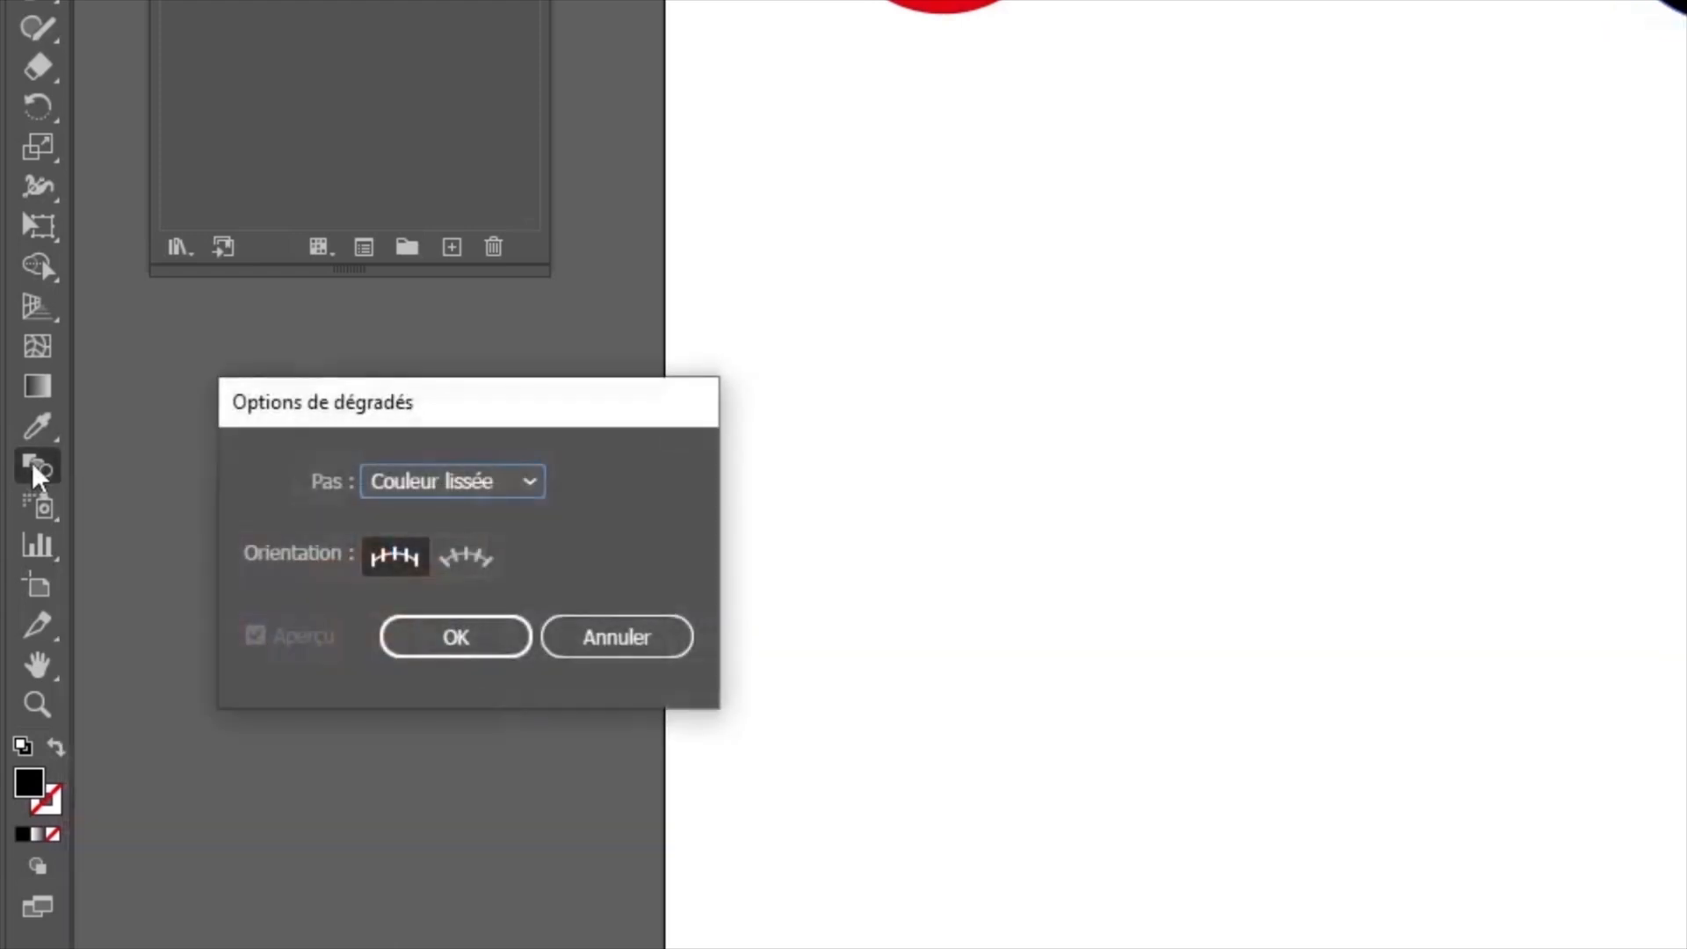
click(492, 493)
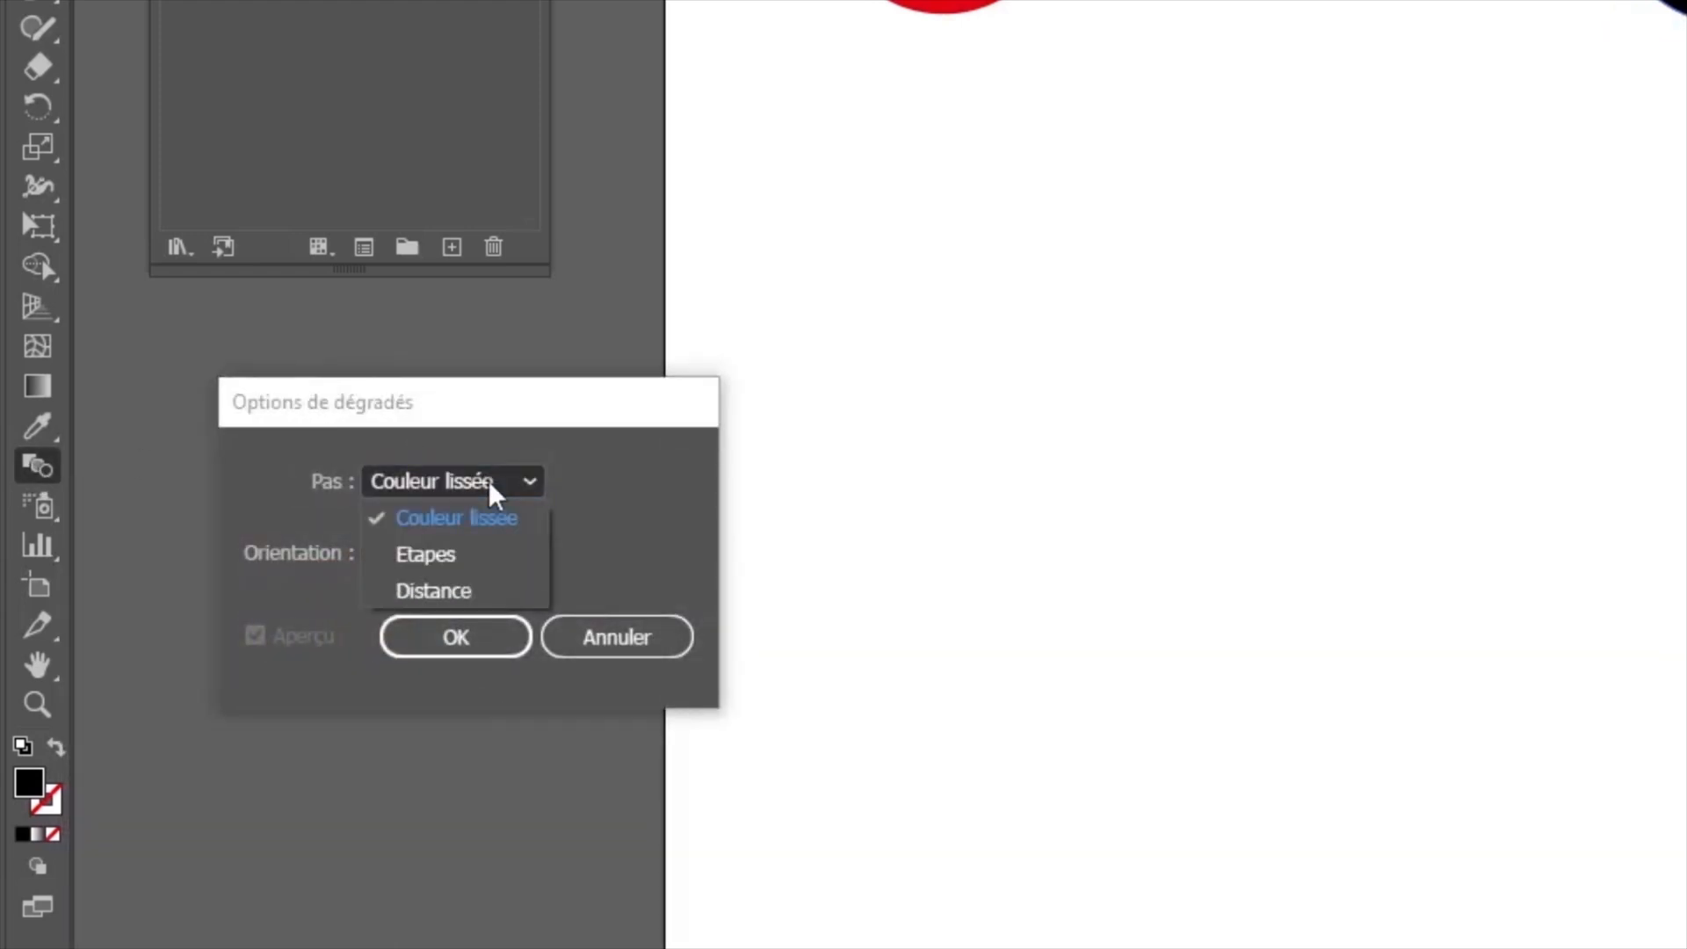
click(439, 564)
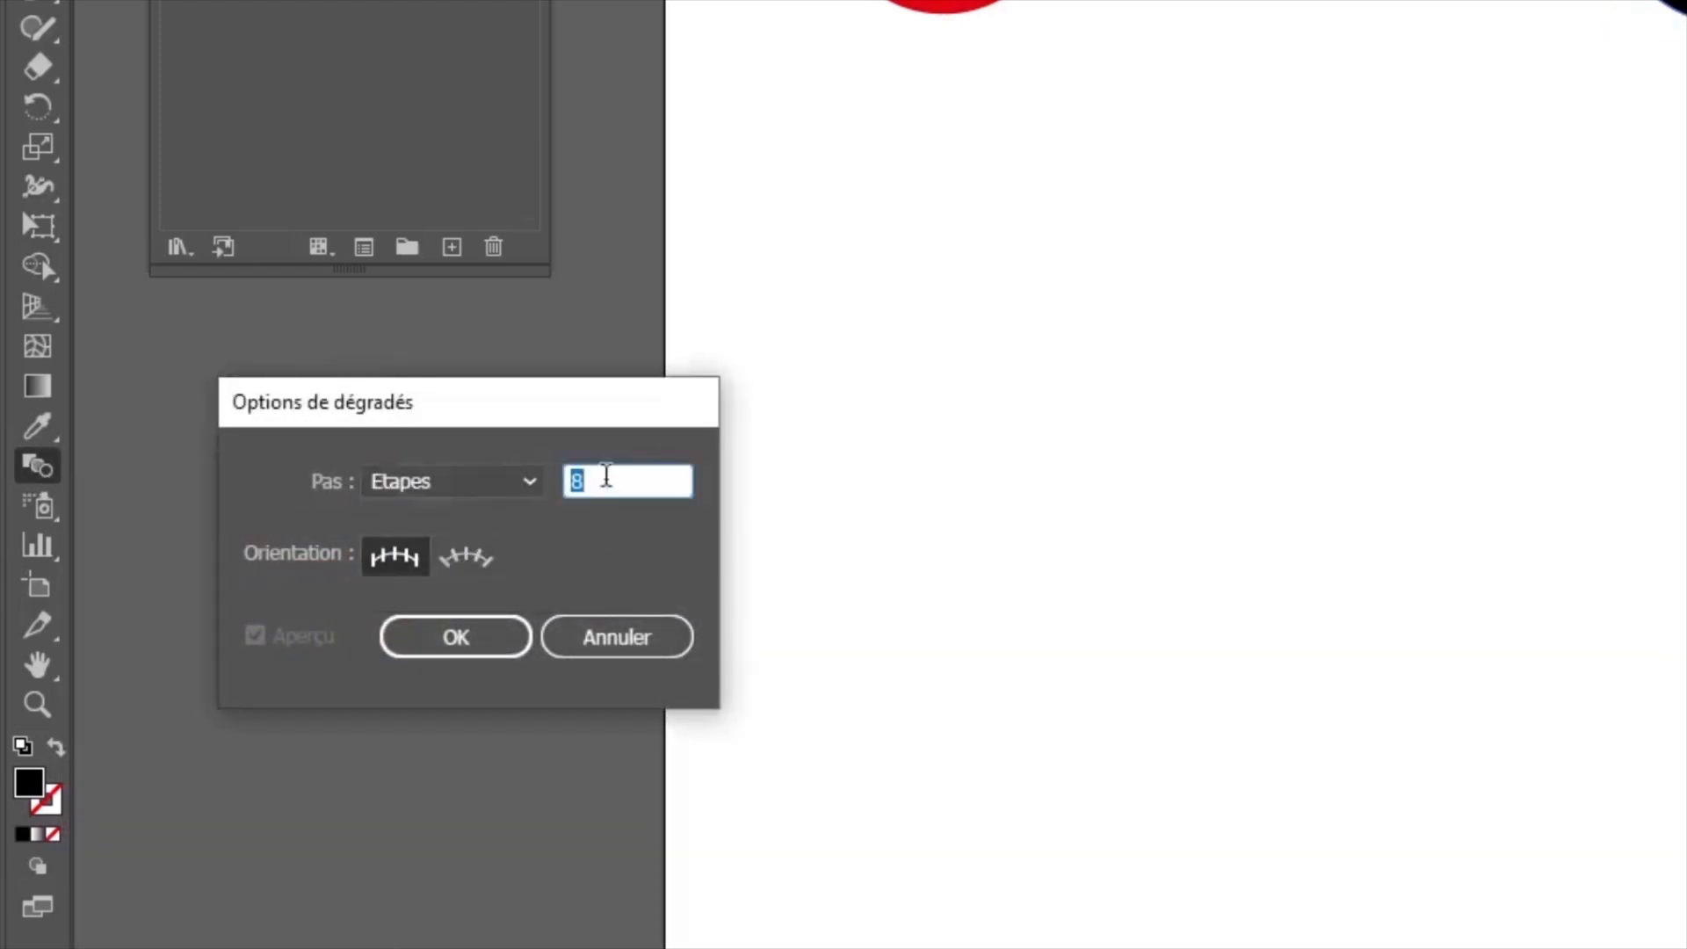
text(4)
click(455, 637)
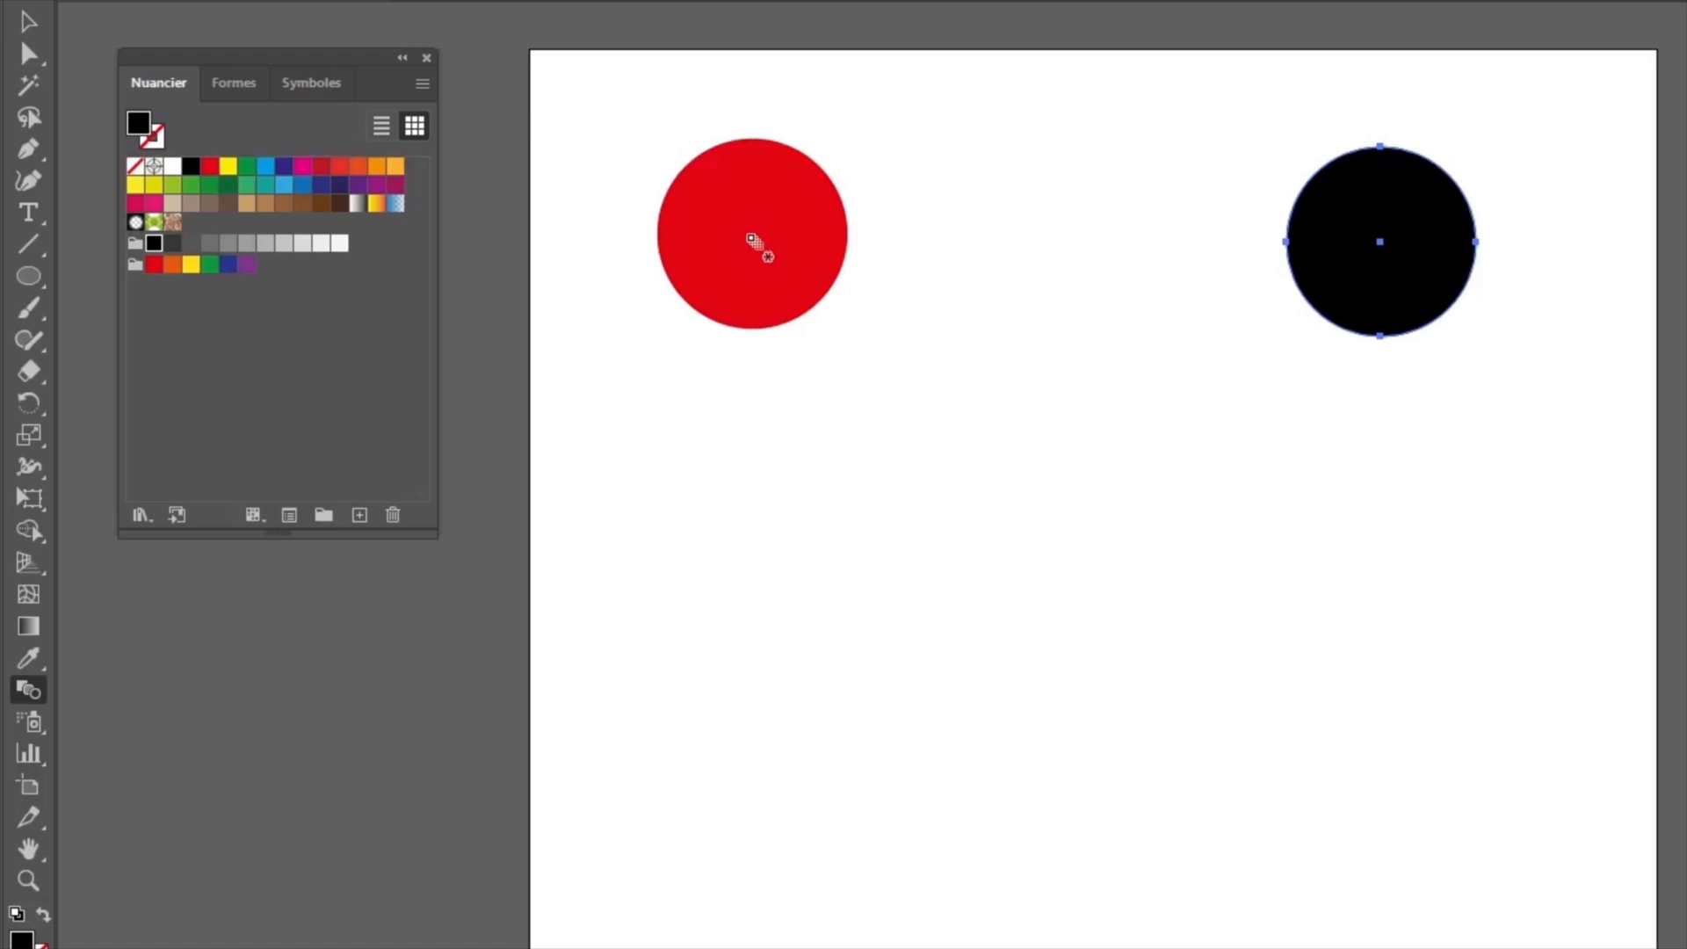
click(753, 238)
click(1410, 241)
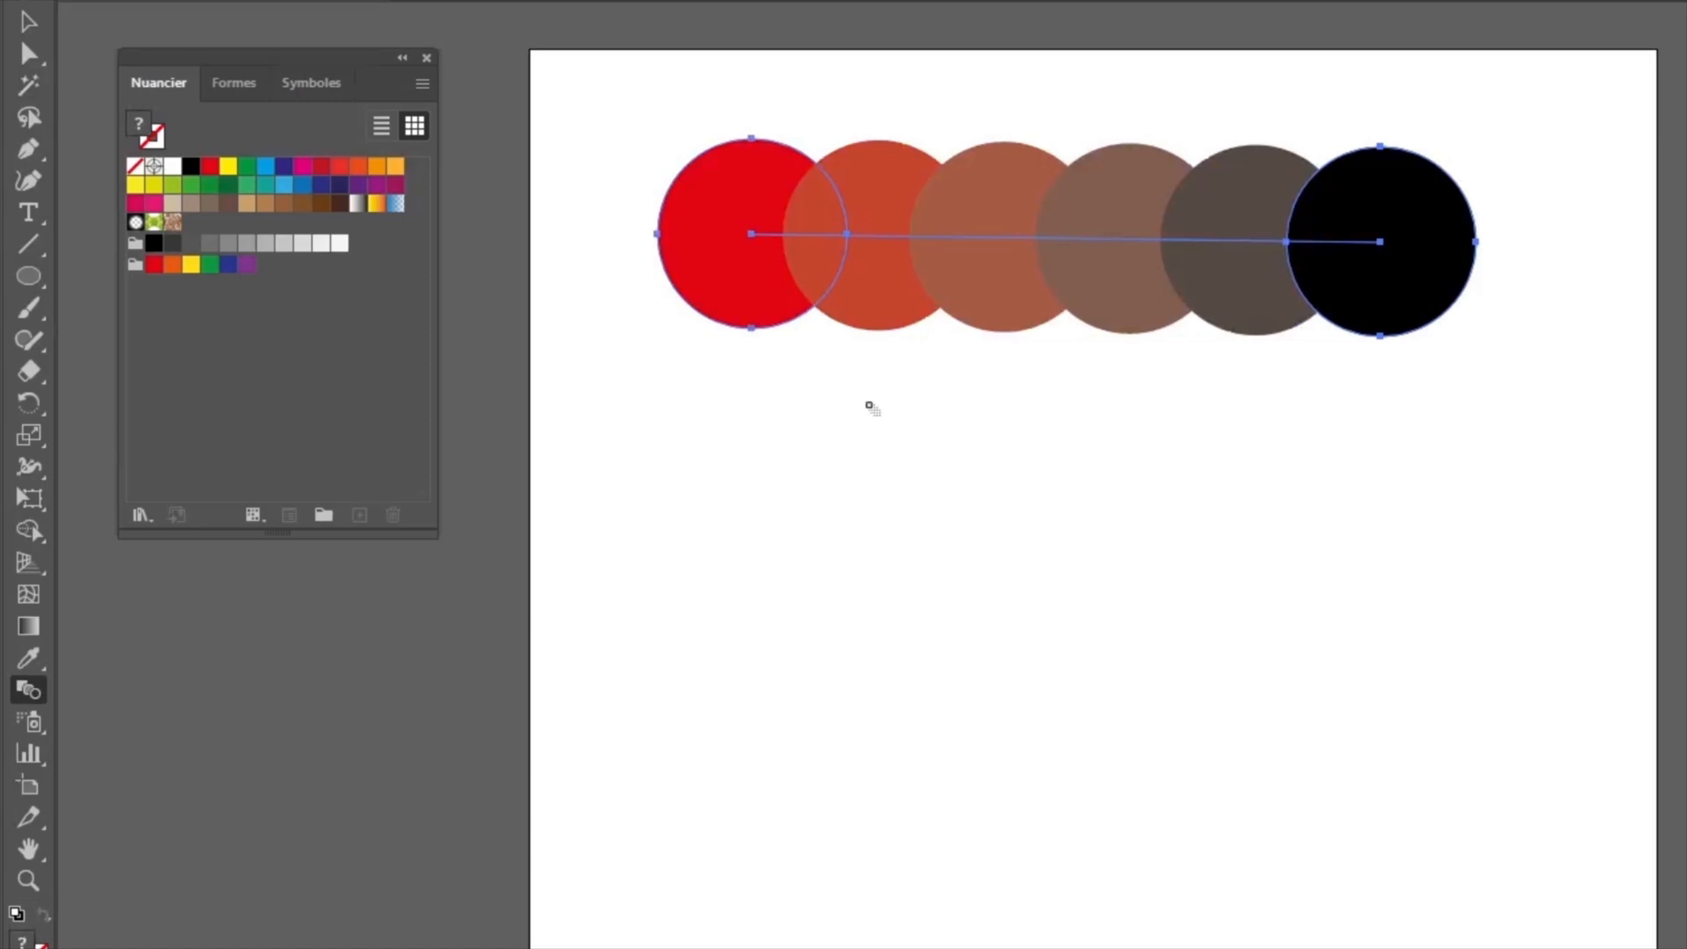
Step: Draw a yellow circle below the blended row, duplicate it to its right and fill the copy with orange
click(29, 276)
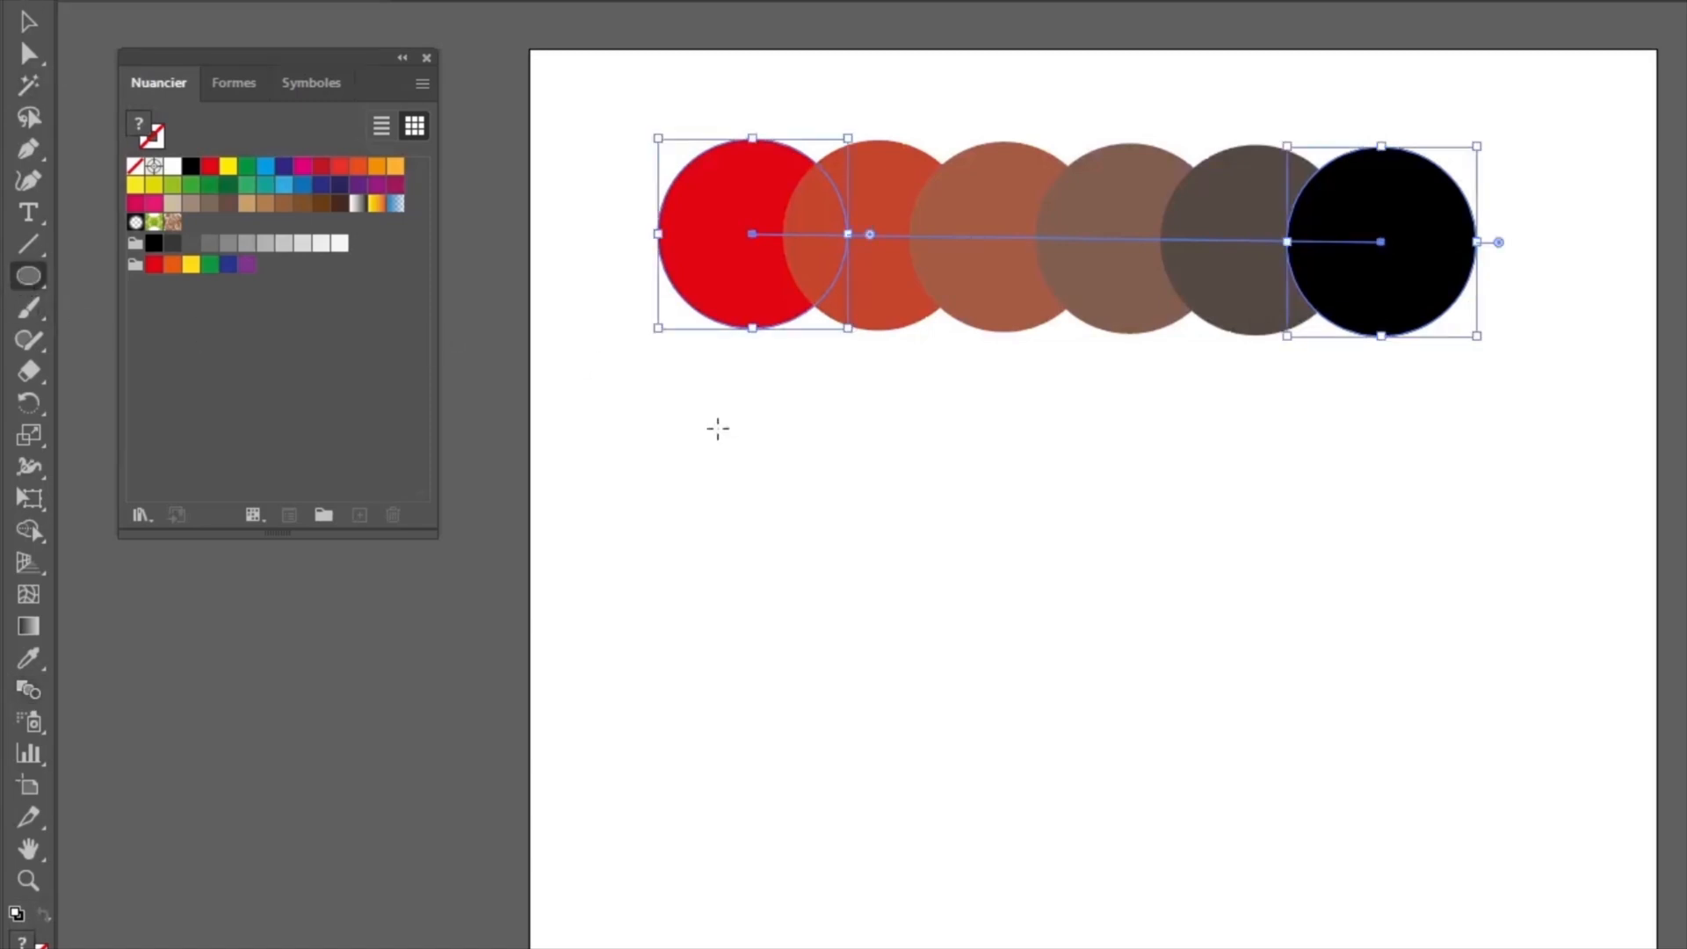
mouse_move(713, 476)
mouse_down()
mouse_move(922, 697)
mouse_move(916, 678)
mouse_up()
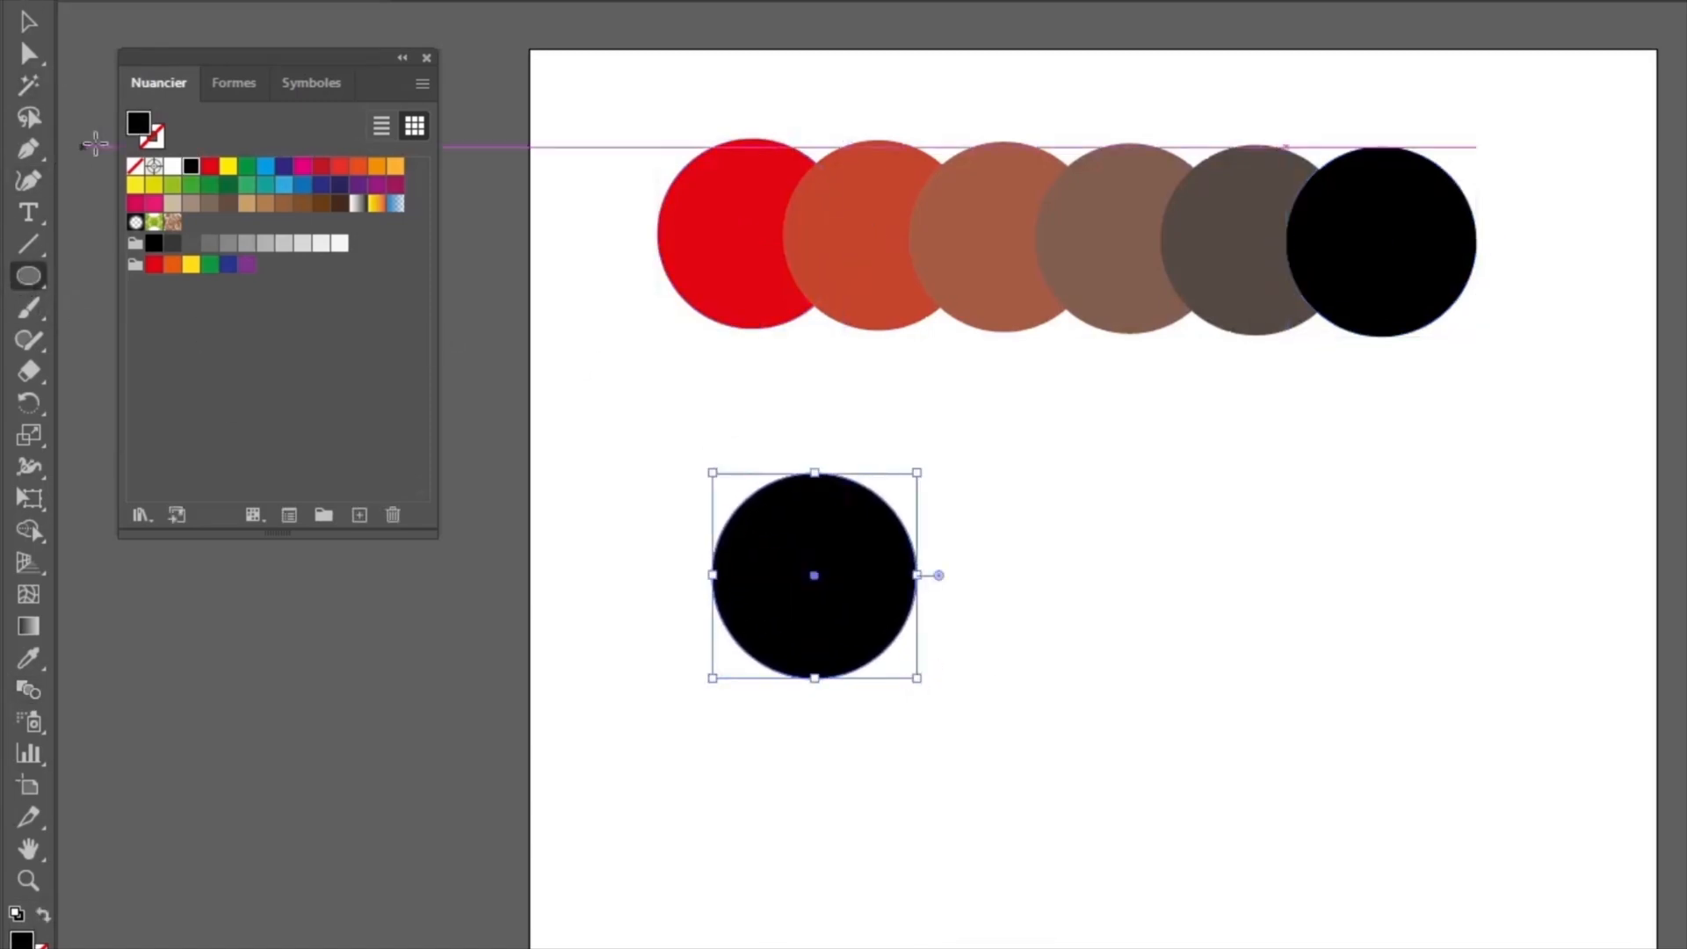
click(228, 166)
key(v)
drag(764, 562, 1353, 585)
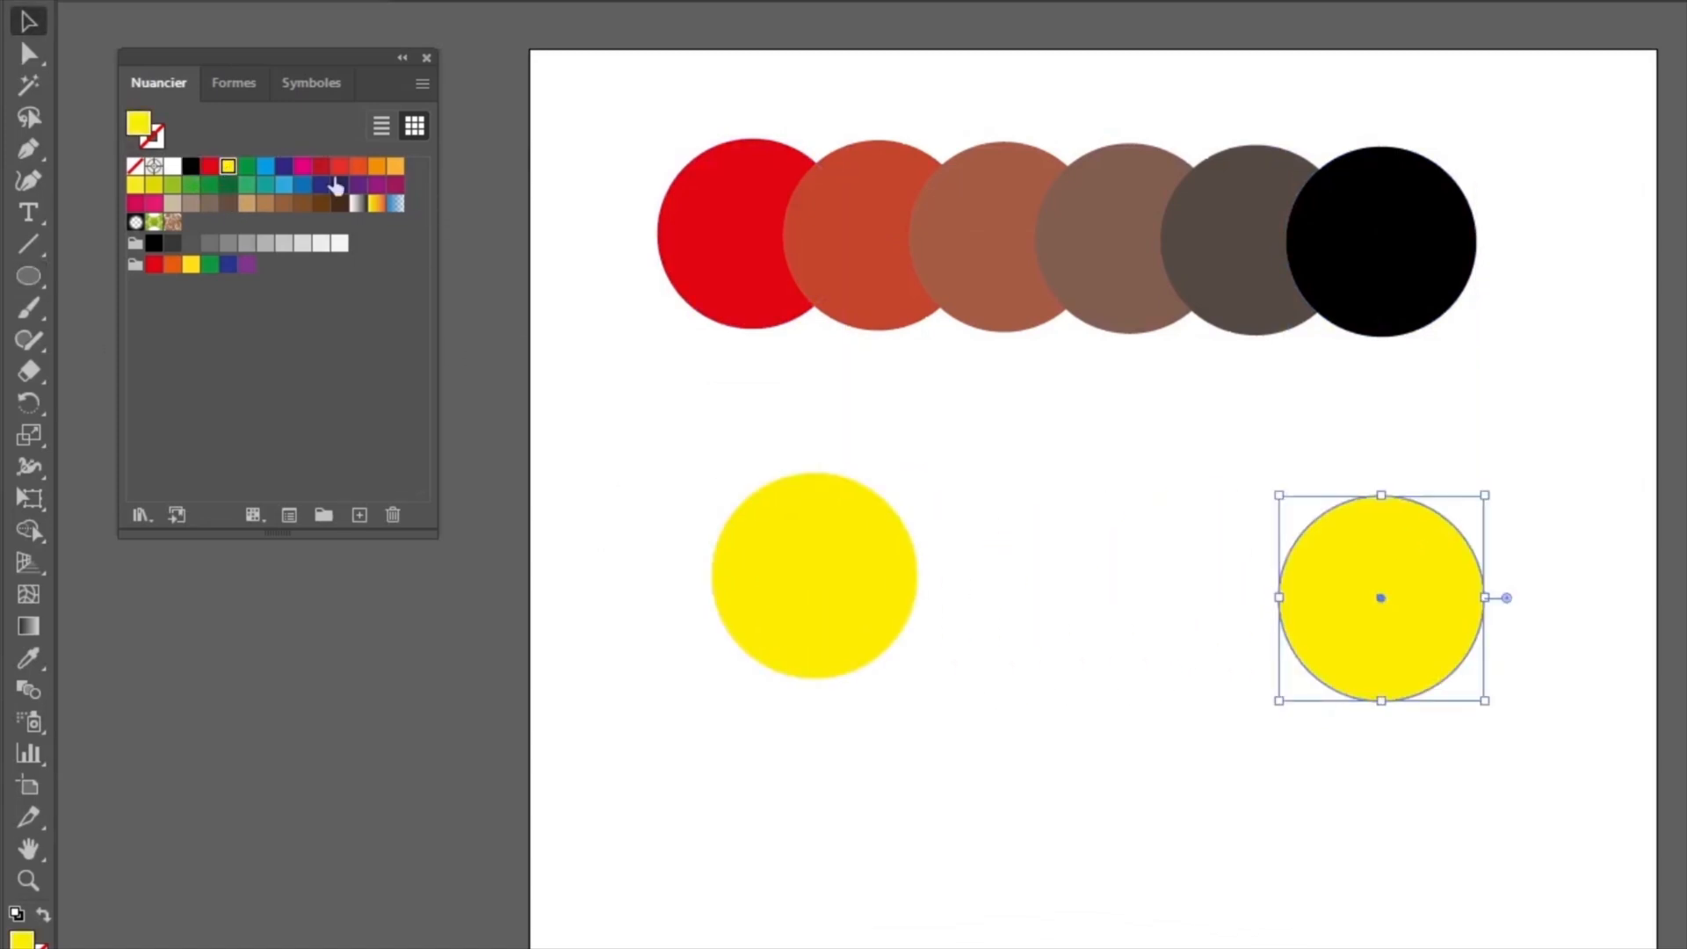
click(358, 166)
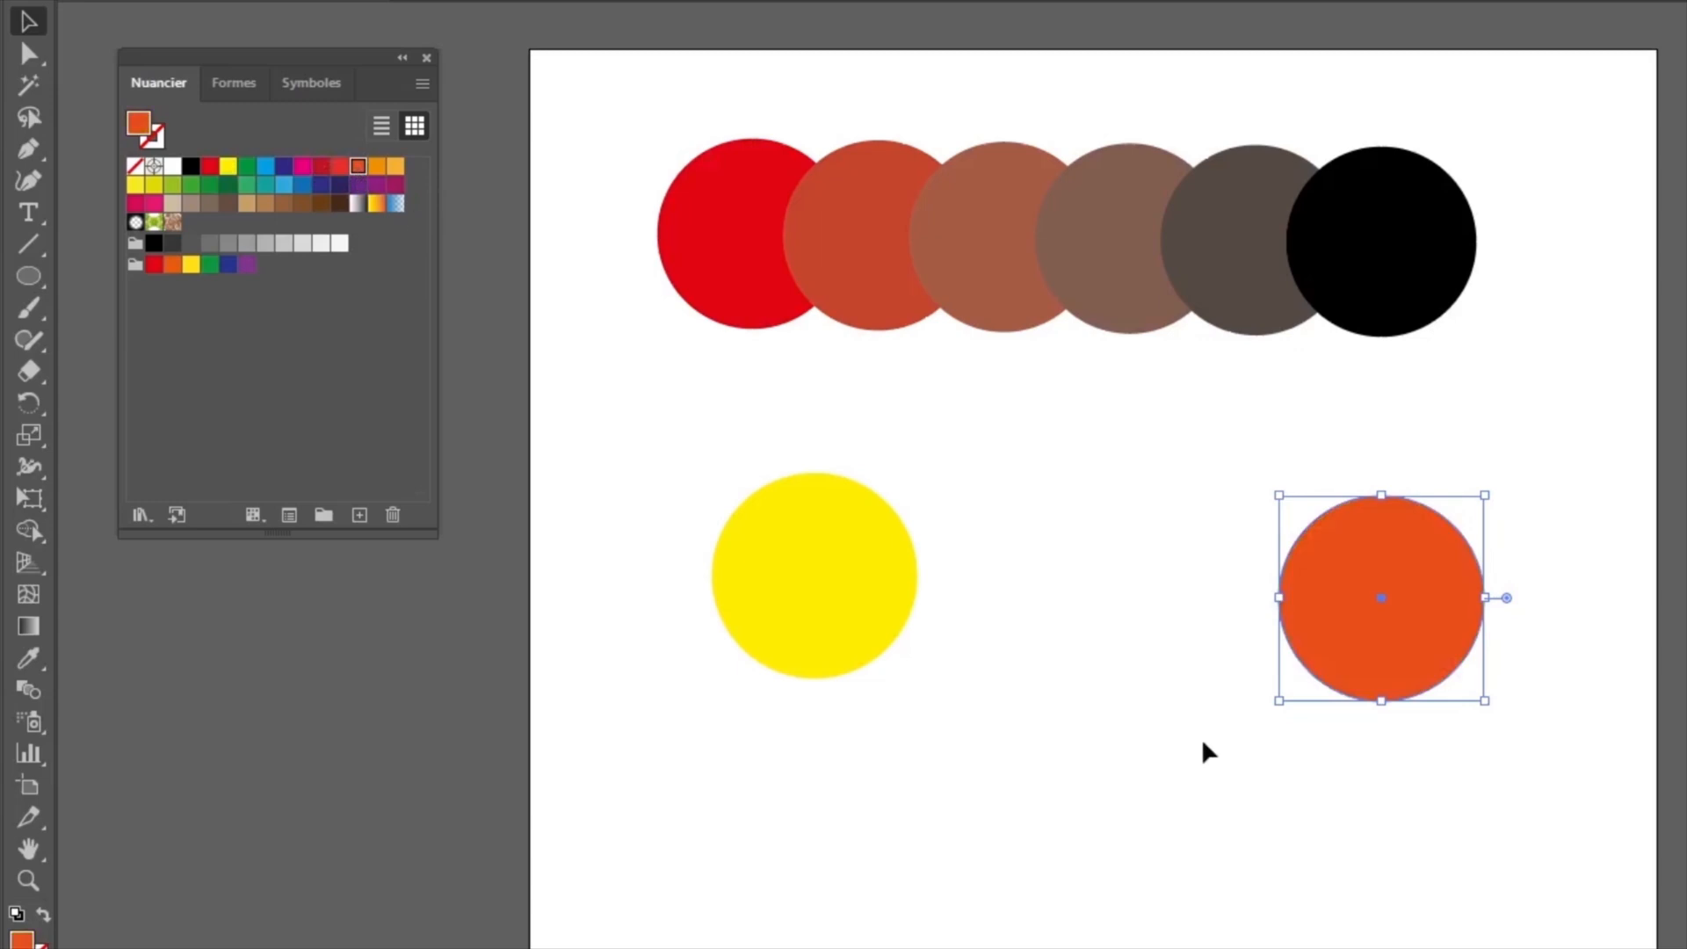
Step: Blend the yellow circle into the orange circle with the Blend tool
click(27, 696)
click(802, 583)
click(1406, 585)
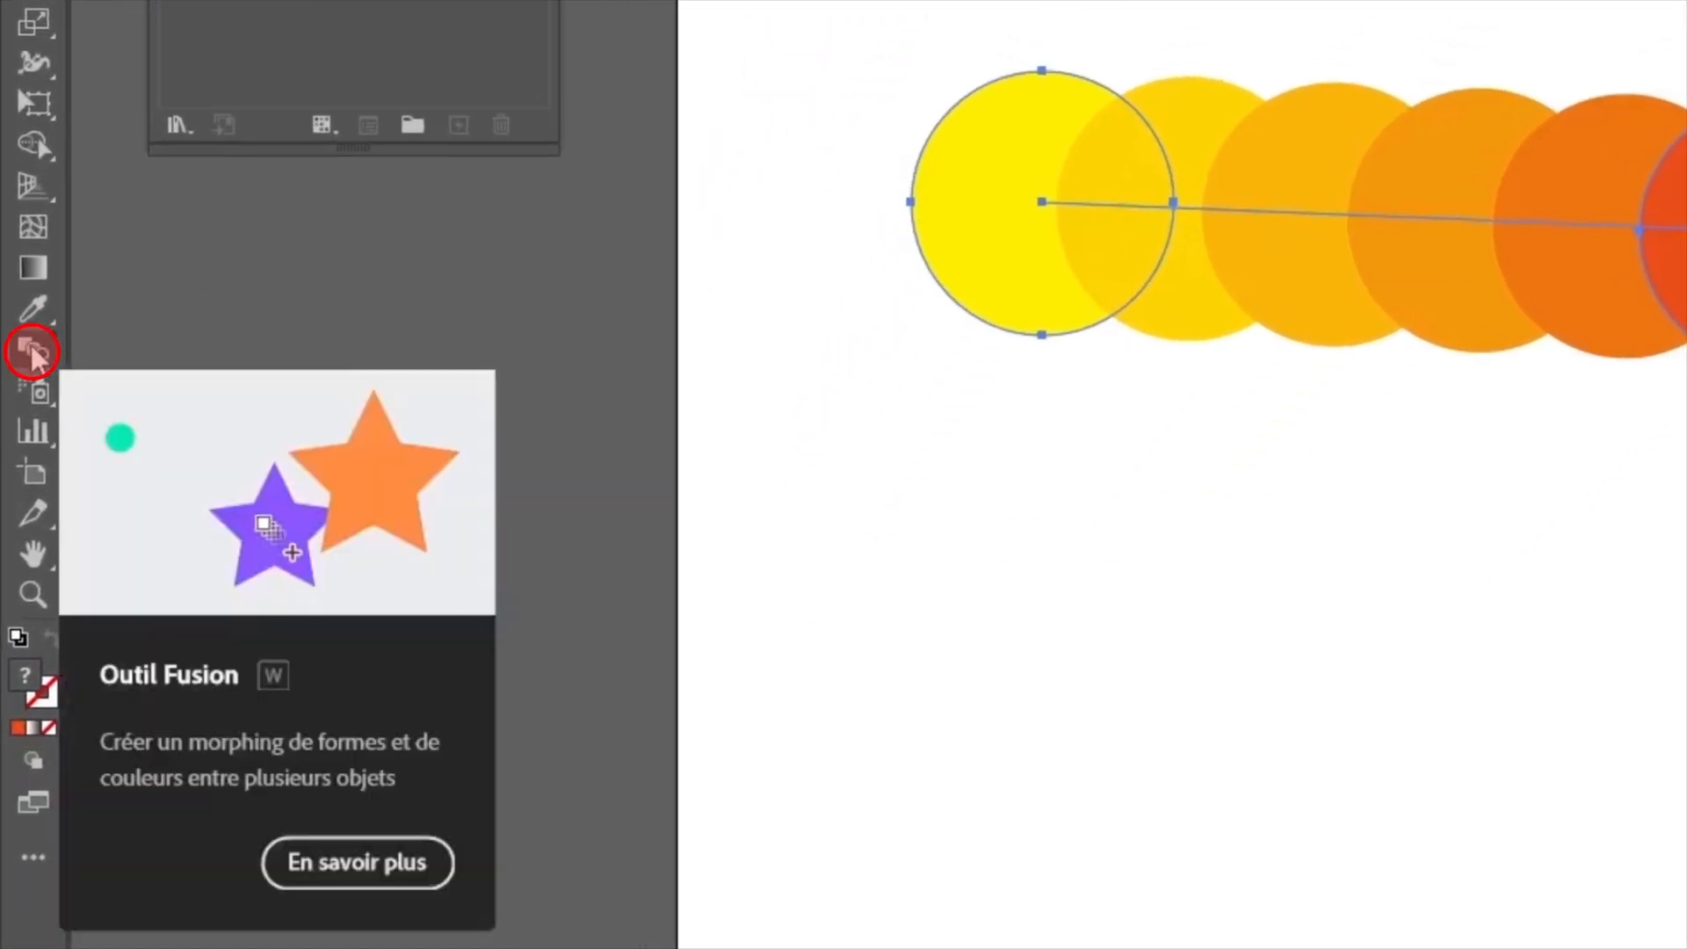
Step: Review the spacing choices in the blend options for the yellow-to-orange blend
double_click(33, 351)
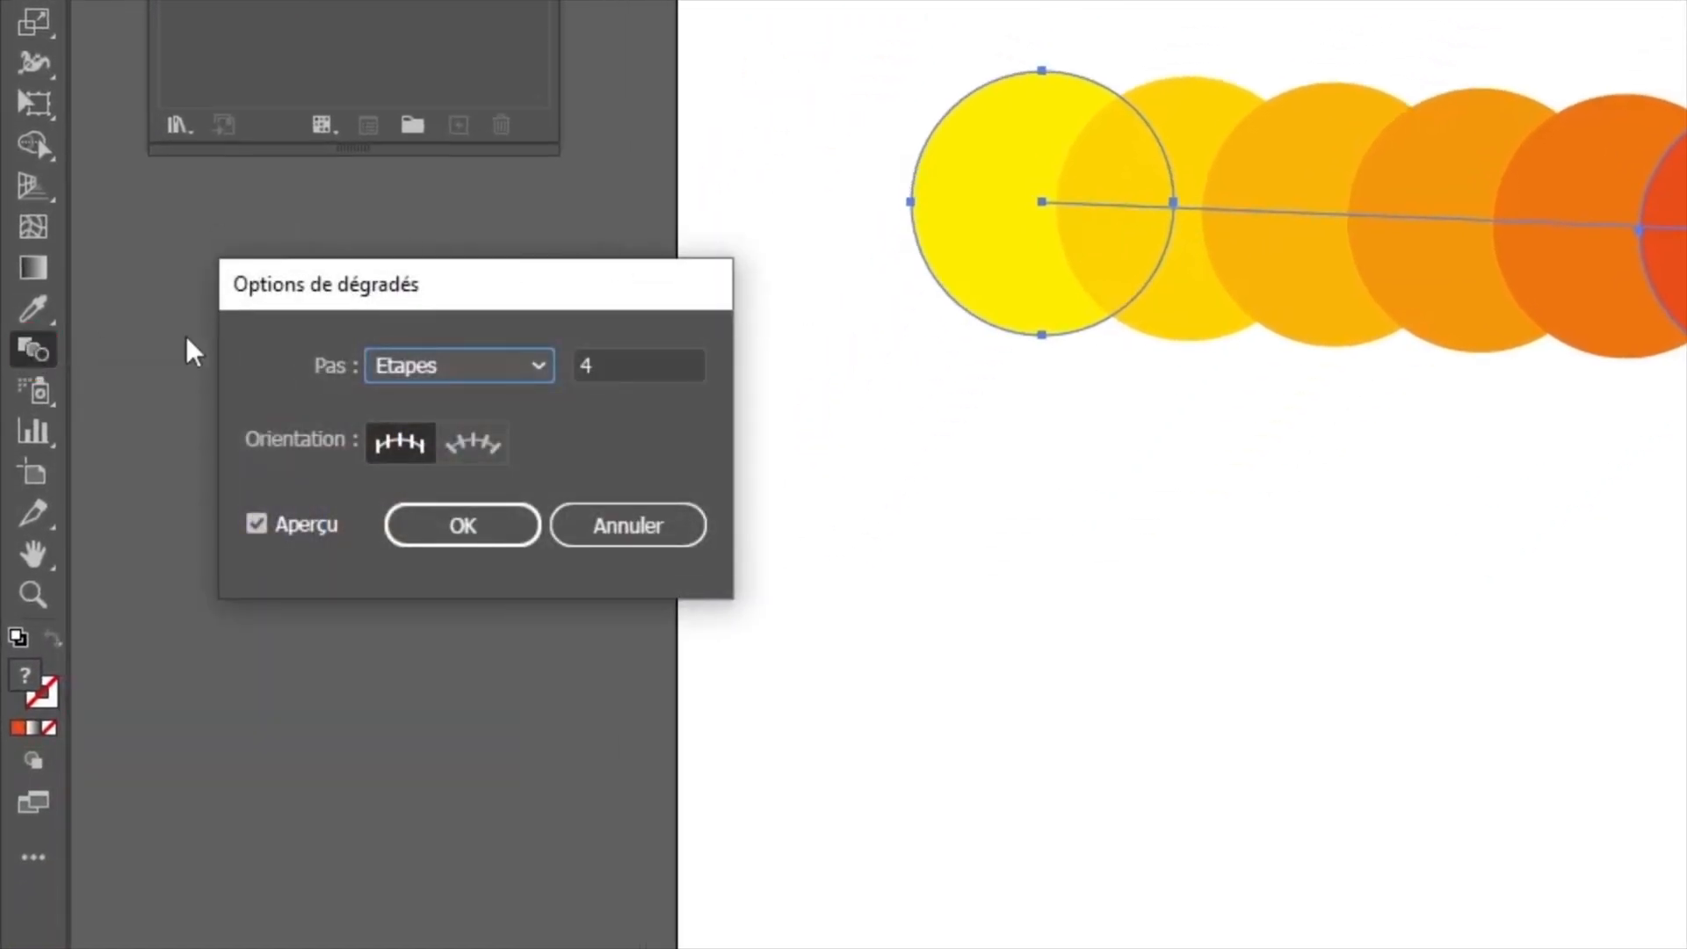
click(540, 367)
click(535, 368)
click(463, 525)
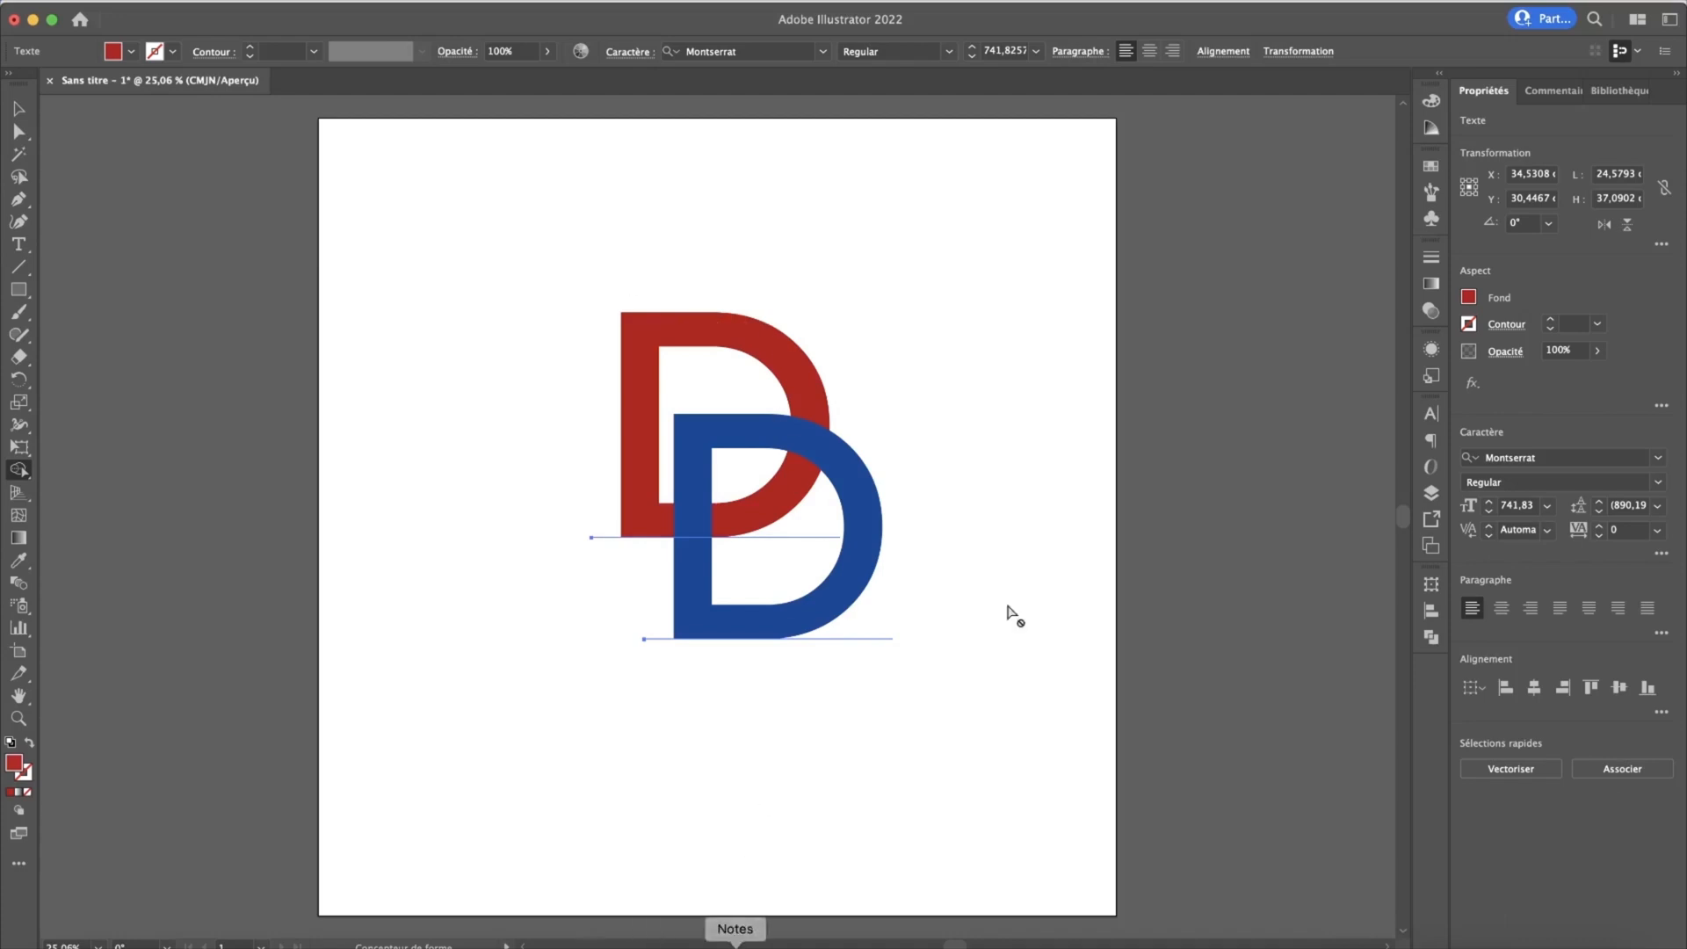
Step: Convert the red and blue D letters to vector outlines and deselect them
click(19, 111)
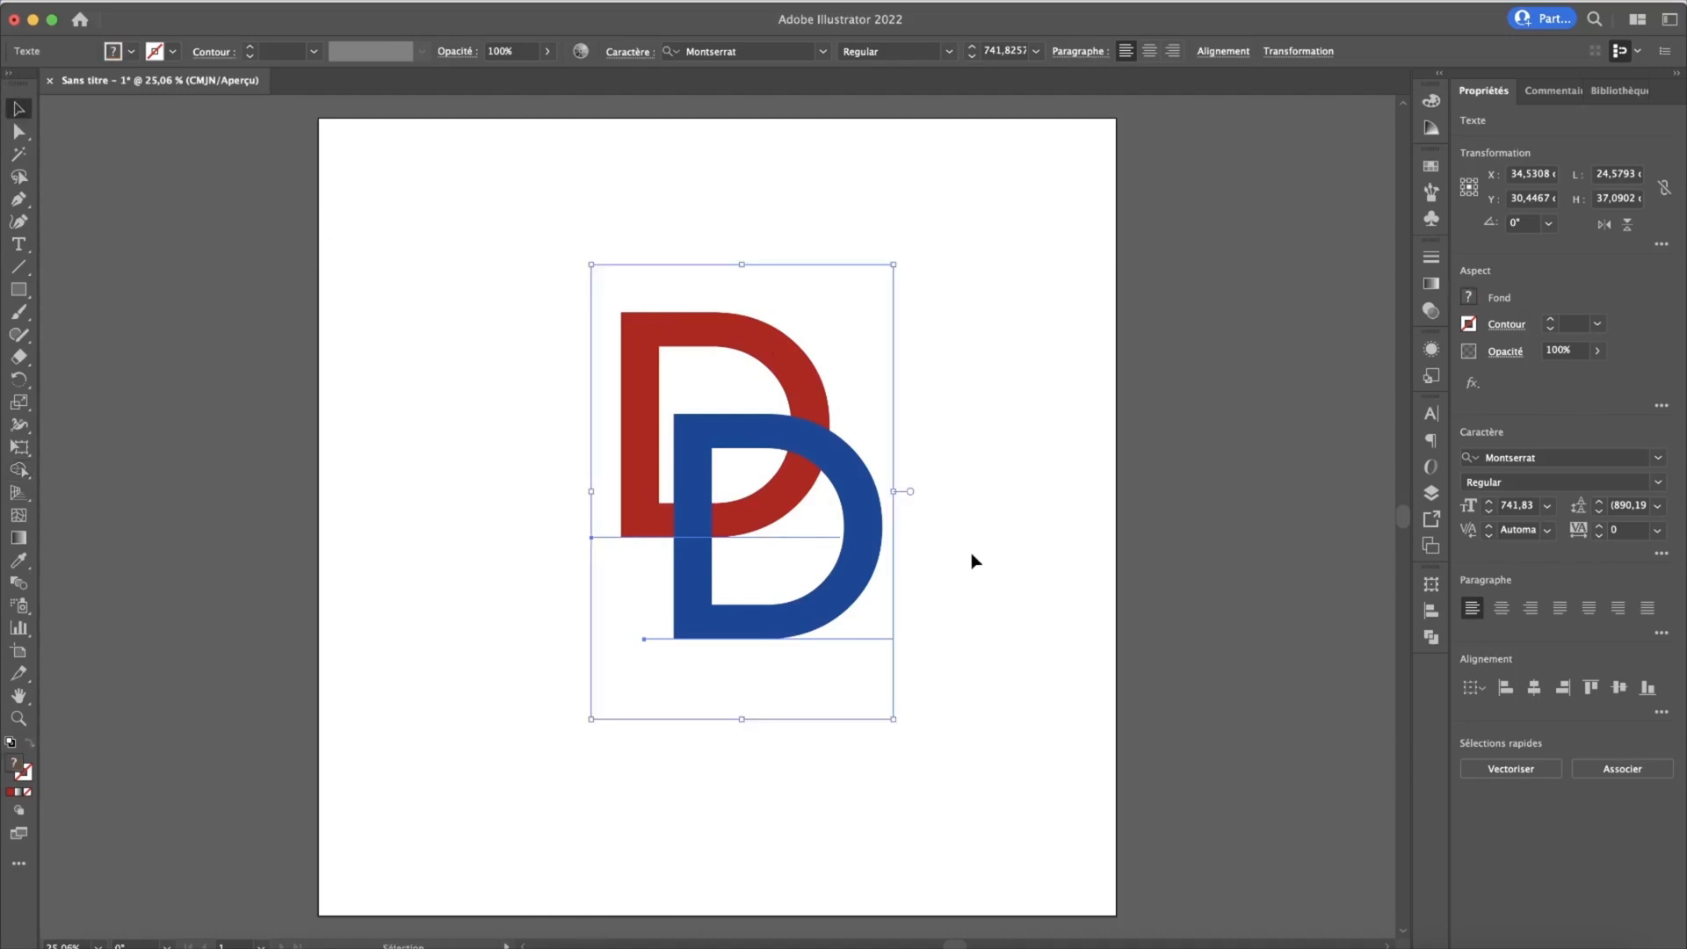
right_click(867, 508)
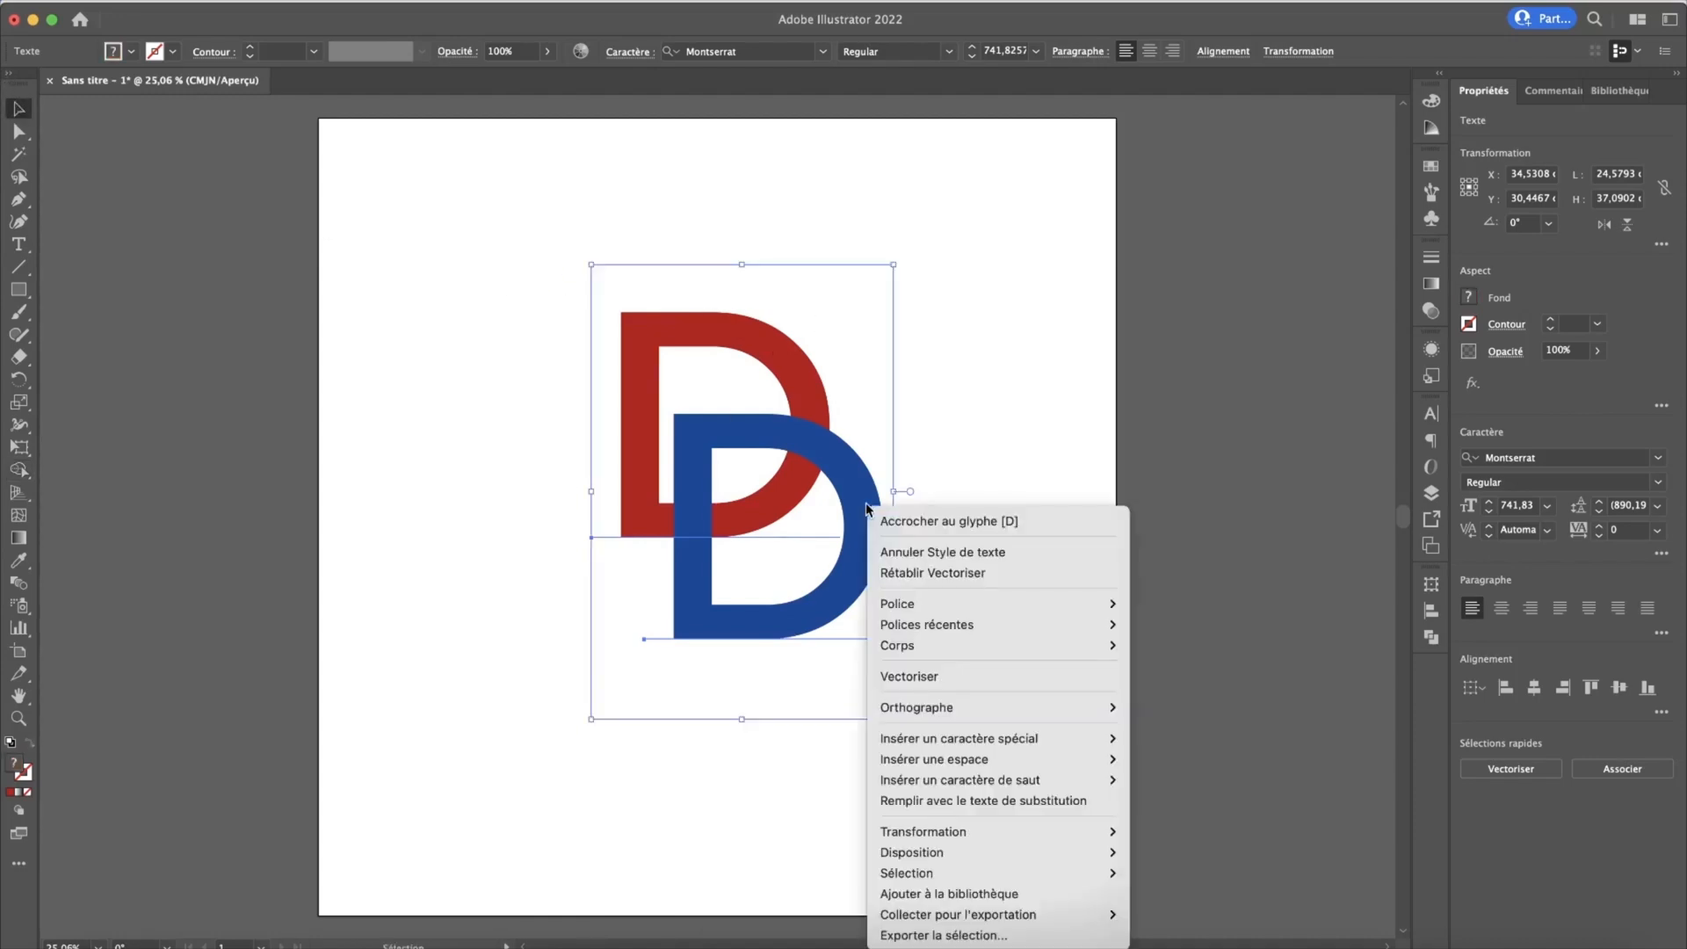
click(940, 678)
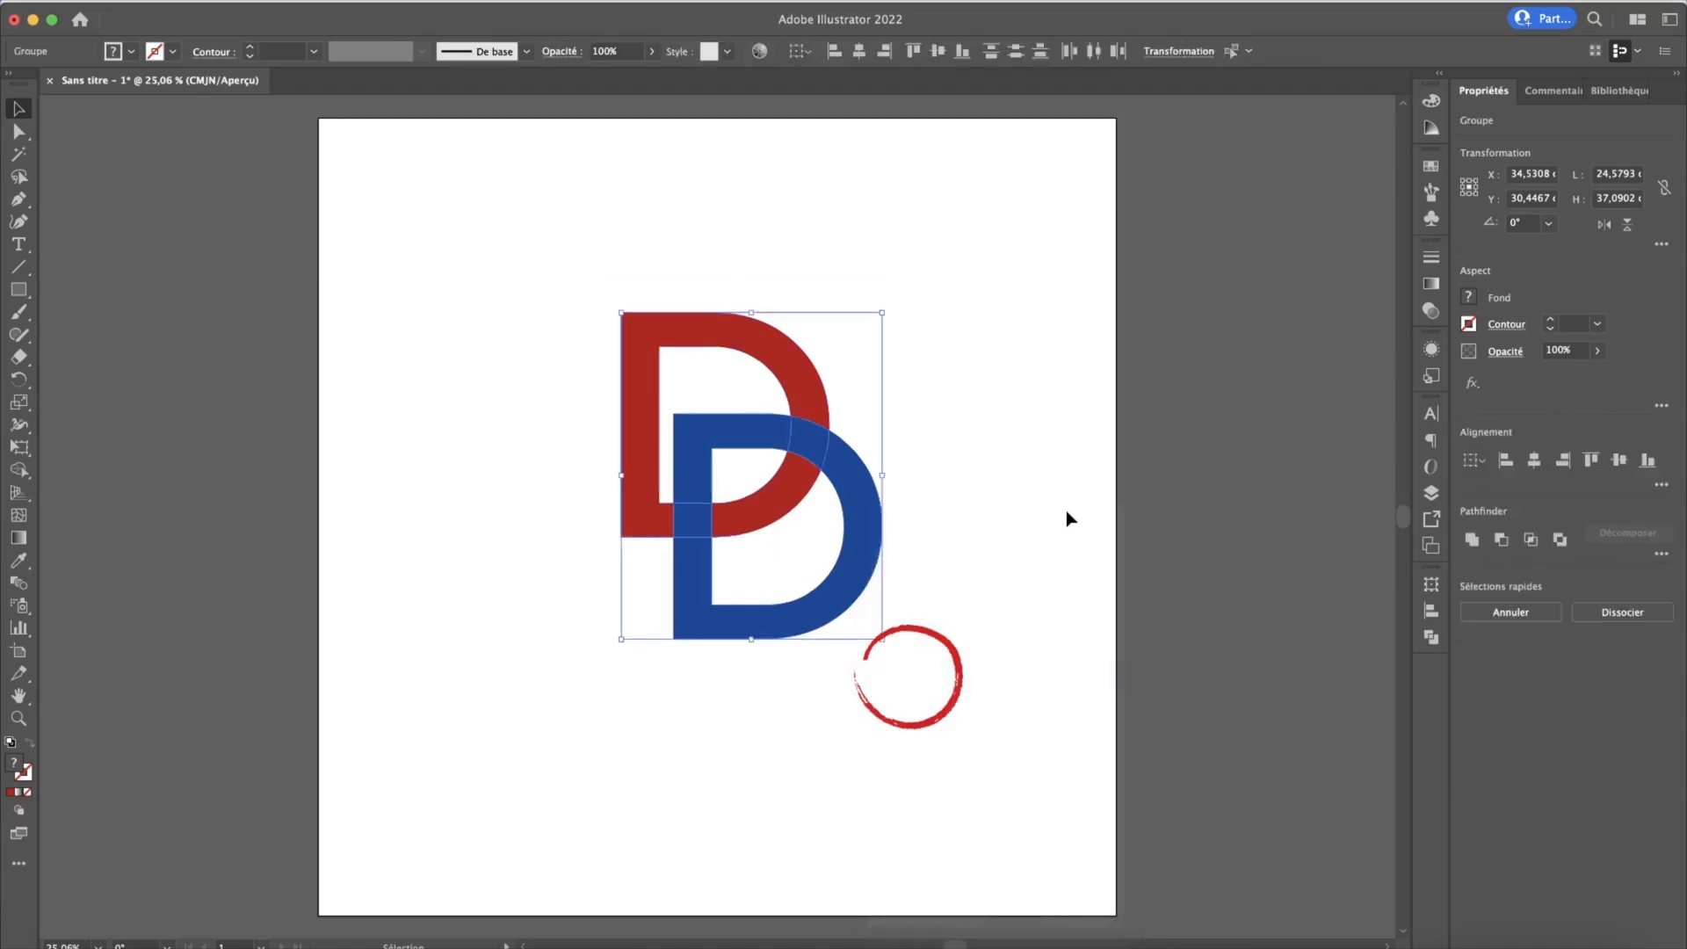
click(1067, 512)
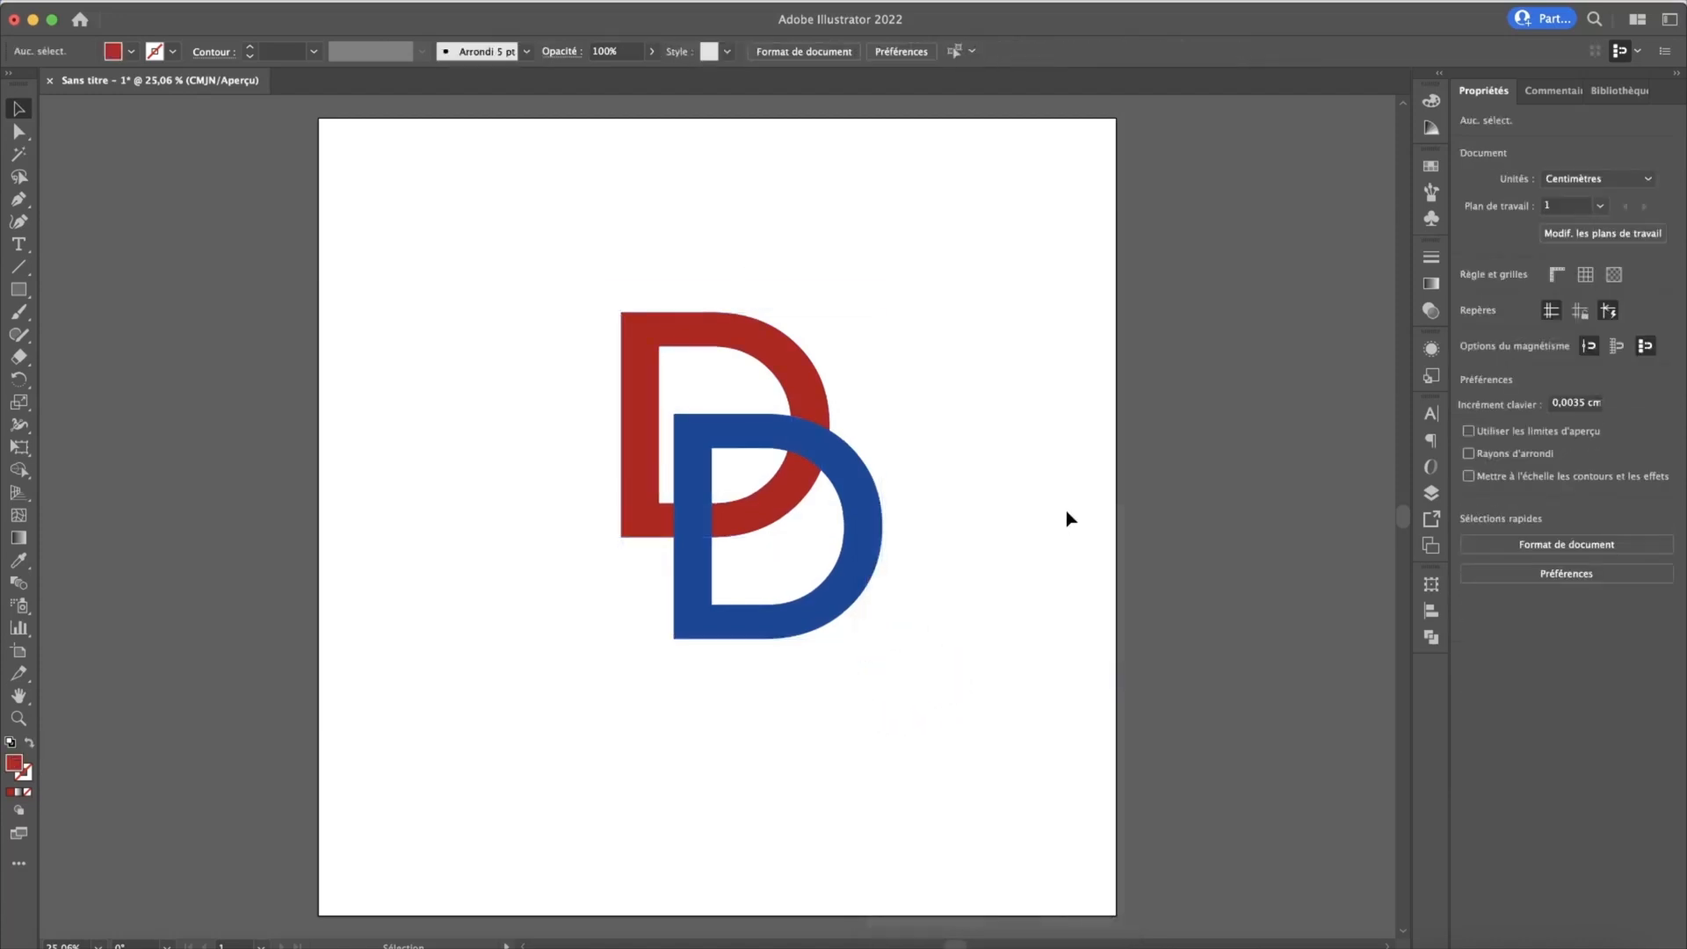
Step: Use the Live Paint Bucket on both outlined D letters to fill their upper-right overlap with red
click(13, 472)
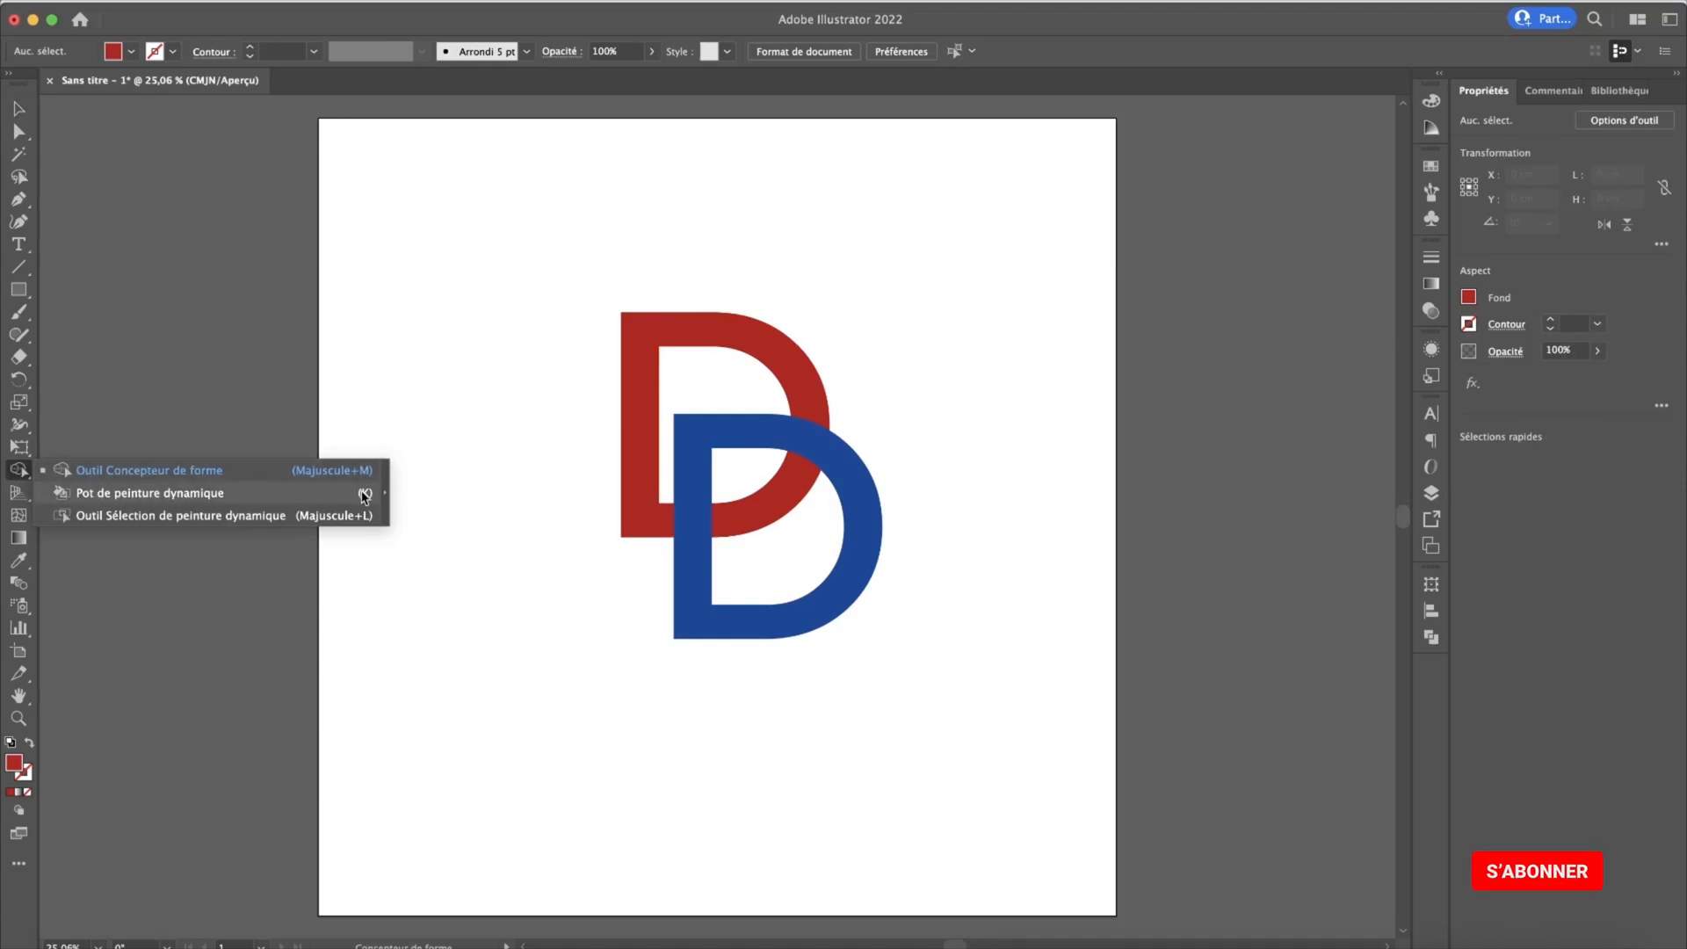
click(366, 500)
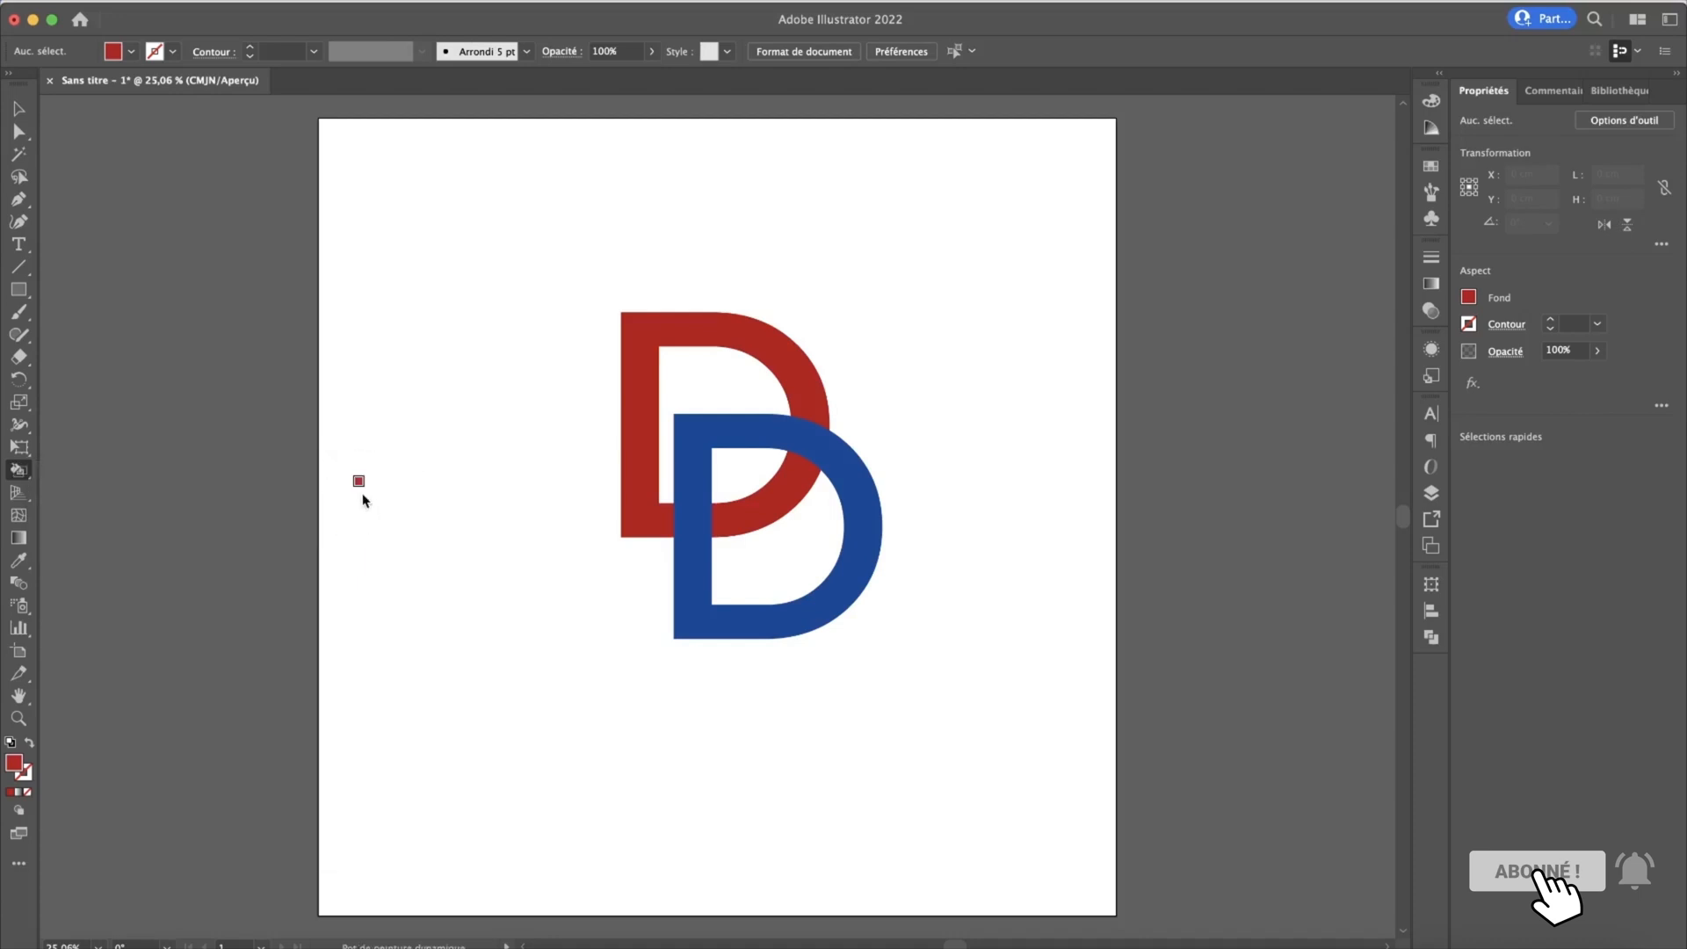
click(17, 107)
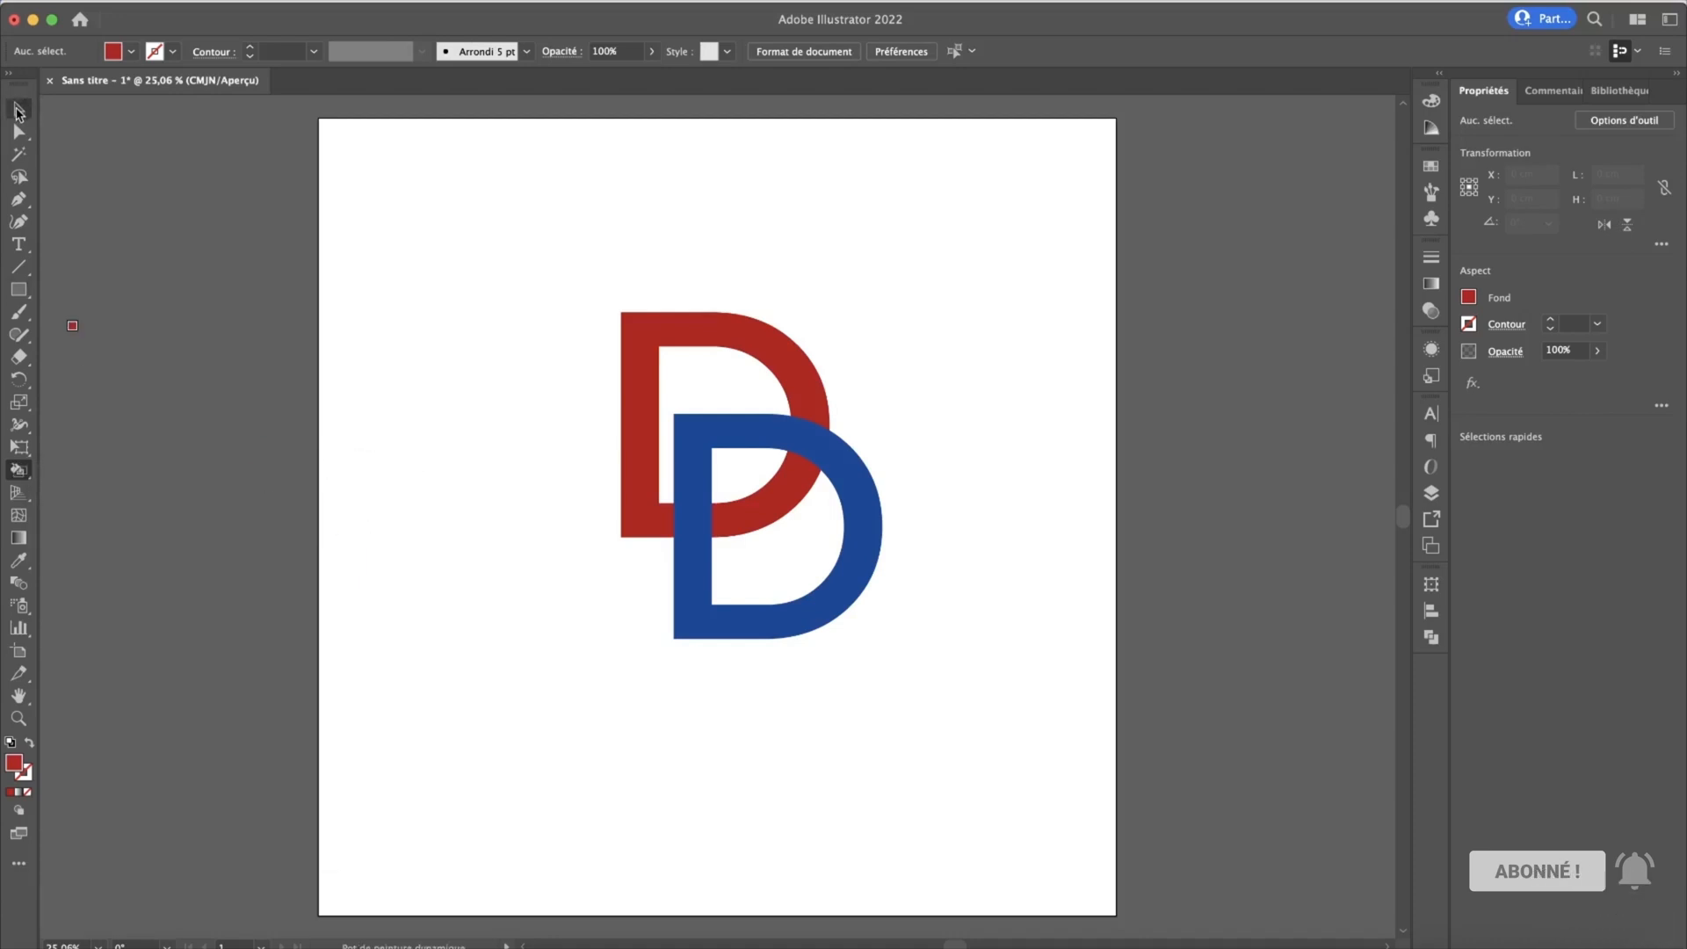
drag(557, 265, 901, 651)
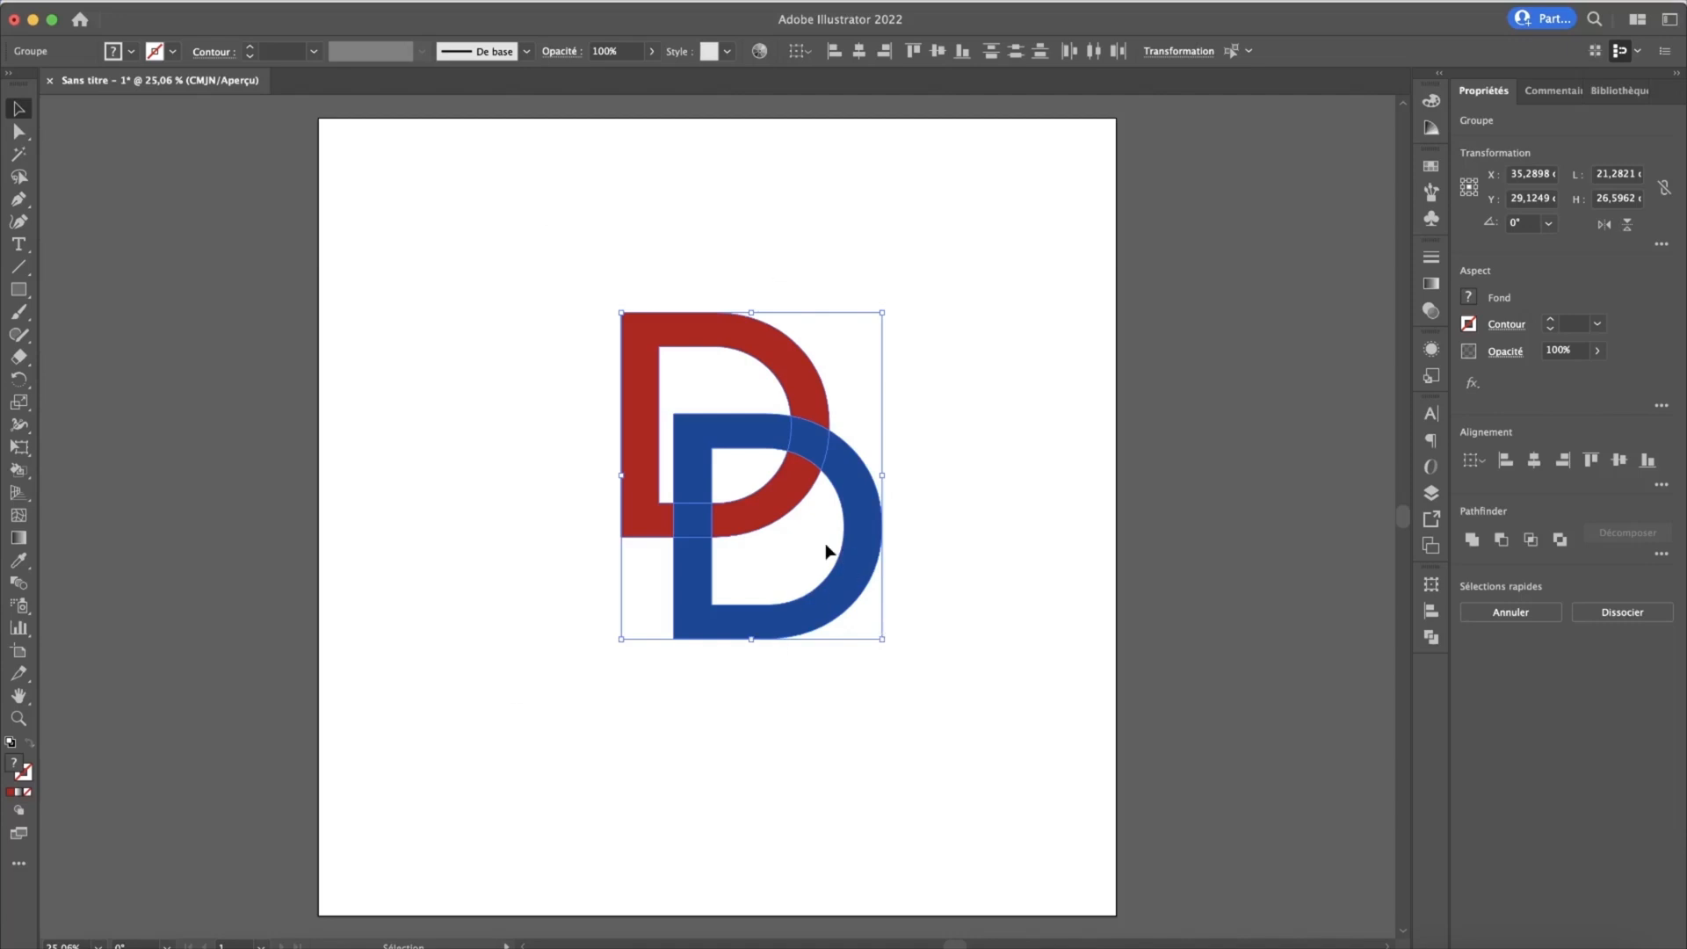
click(19, 470)
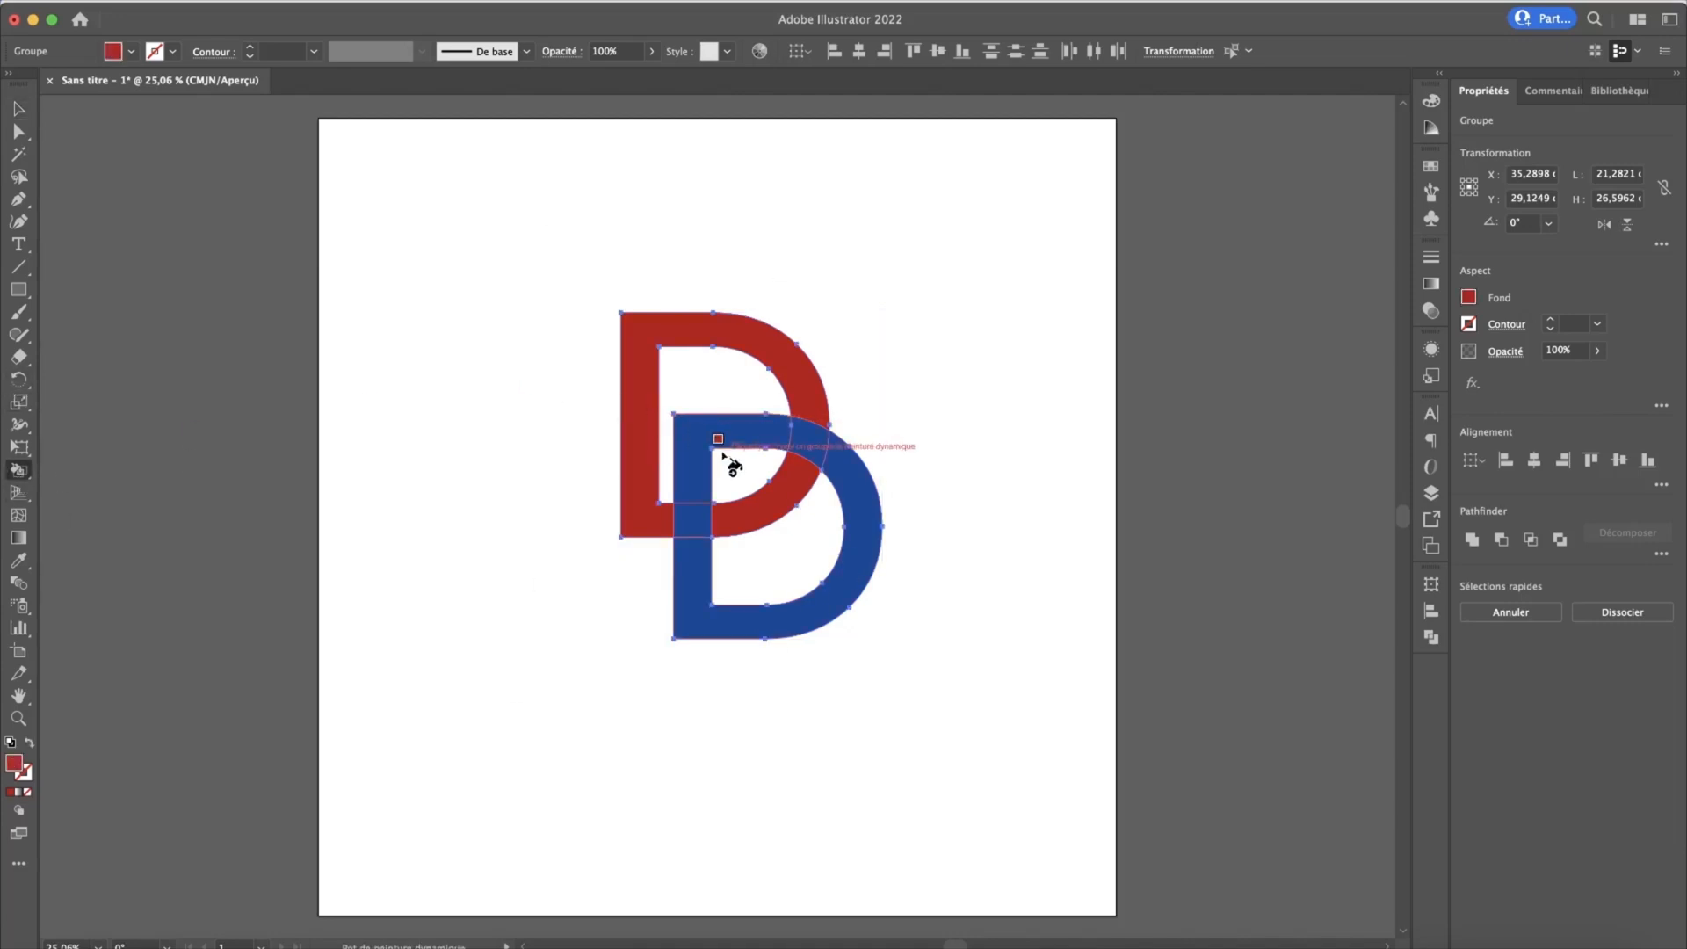
click(804, 441)
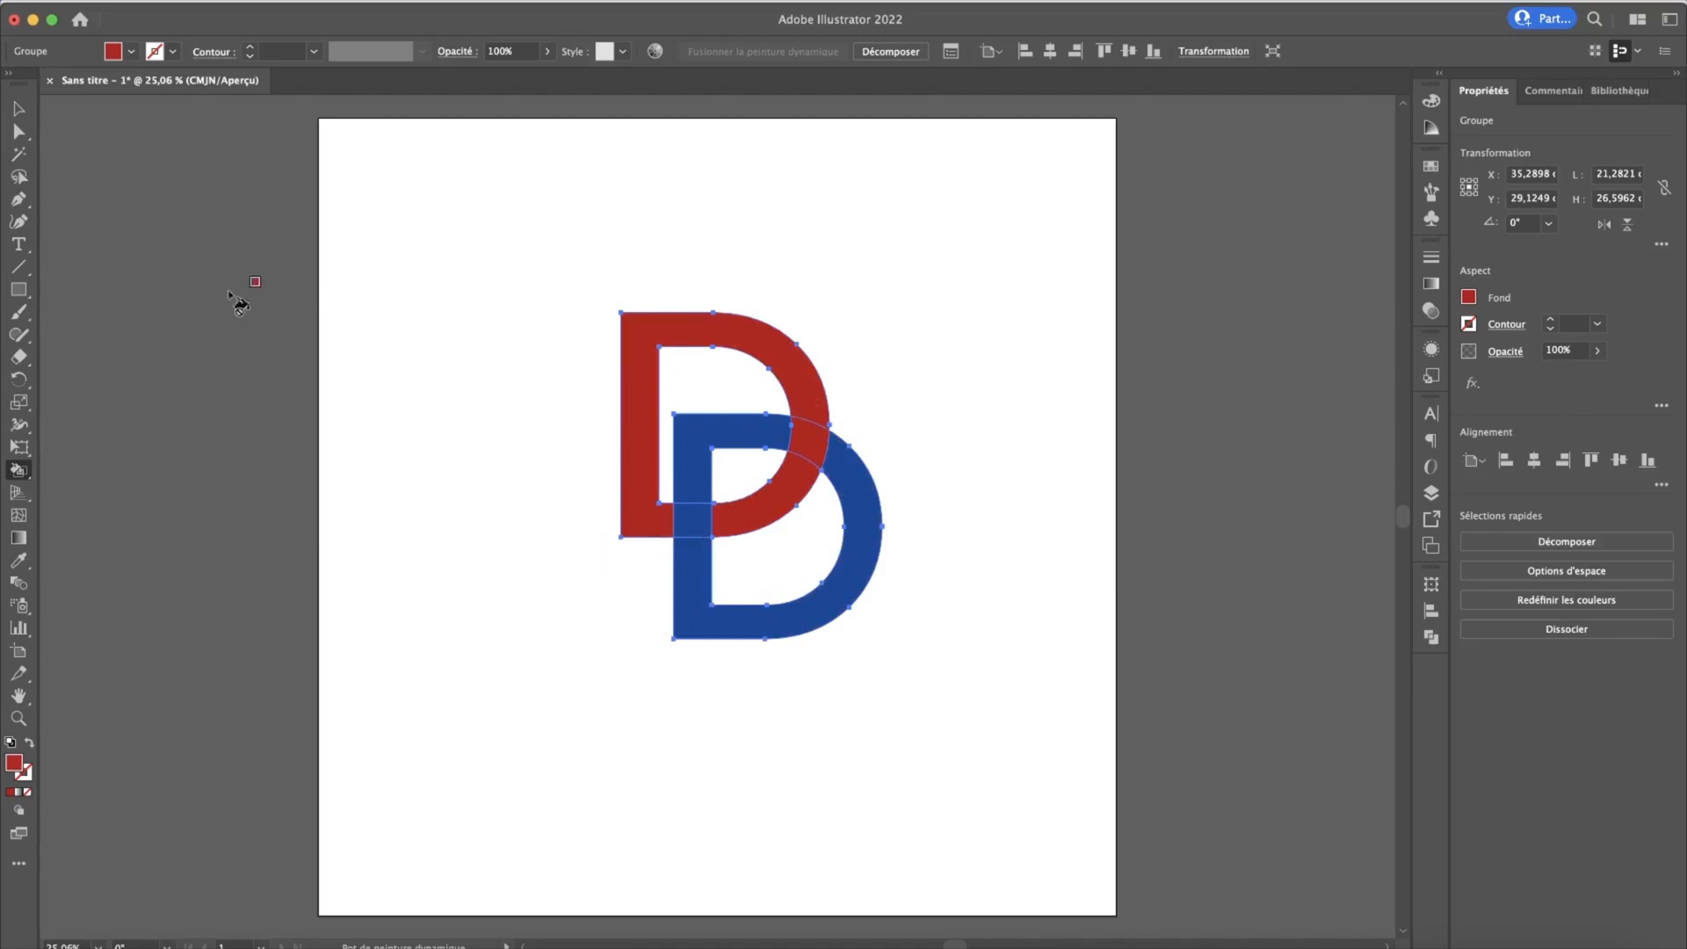
click(18, 108)
click(995, 504)
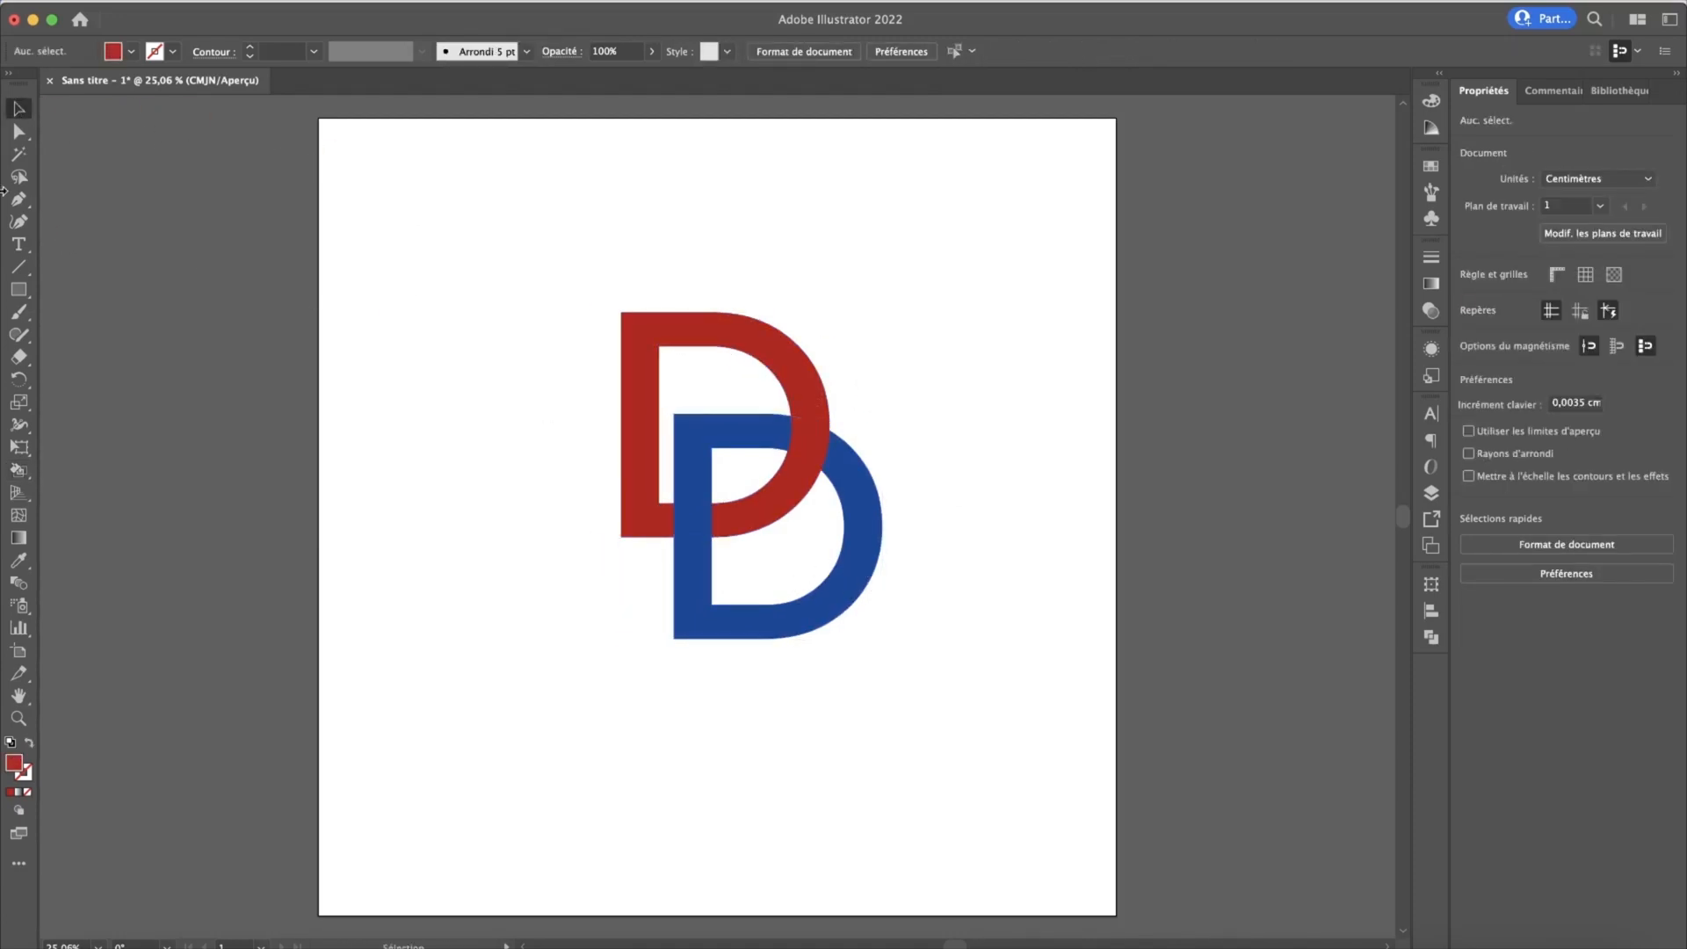
click(19, 131)
mouse_move(858, 591)
mouse_down()
mouse_move(843, 562)
mouse_move(822, 593)
mouse_move(874, 576)
mouse_move(841, 543)
mouse_move(795, 554)
mouse_move(756, 650)
mouse_move(764, 663)
mouse_move(847, 573)
mouse_move(854, 667)
mouse_move(865, 597)
mouse_move(843, 518)
mouse_move(839, 602)
mouse_move(874, 584)
mouse_move(869, 540)
mouse_move(856, 576)
mouse_move(848, 560)
mouse_up()
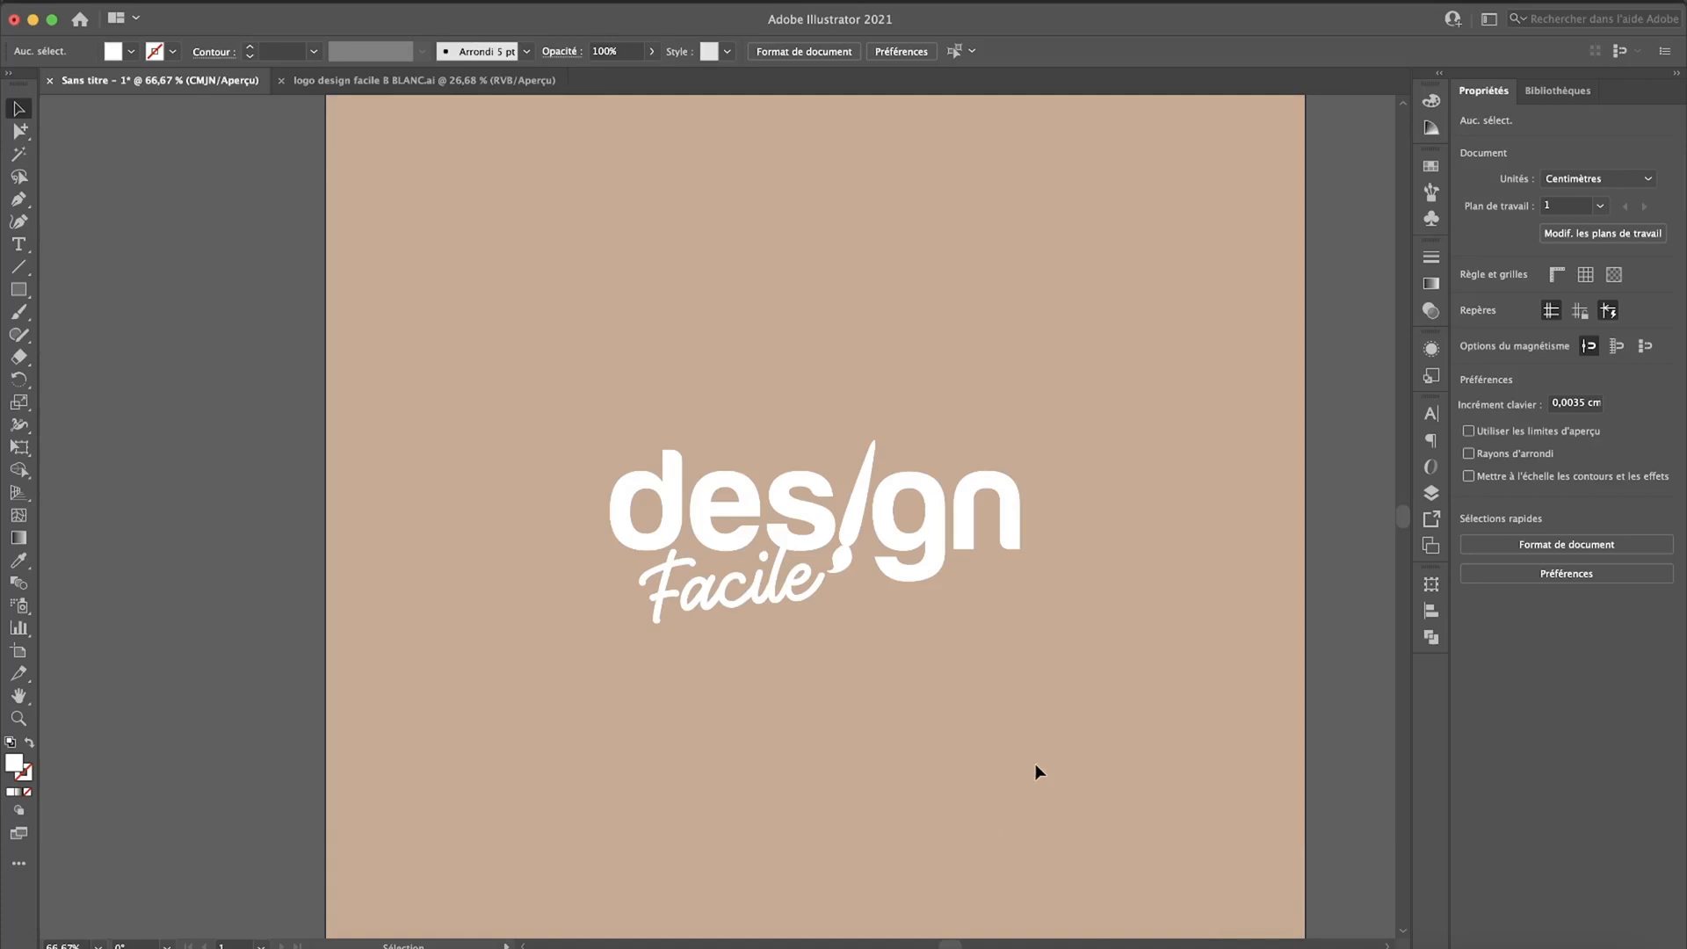
Step: Select all artwork on the layer "Calque 2 – copie" and move this logo copy diagonally to the artboard's lower-right area
scroll(1081, 704, down, 1)
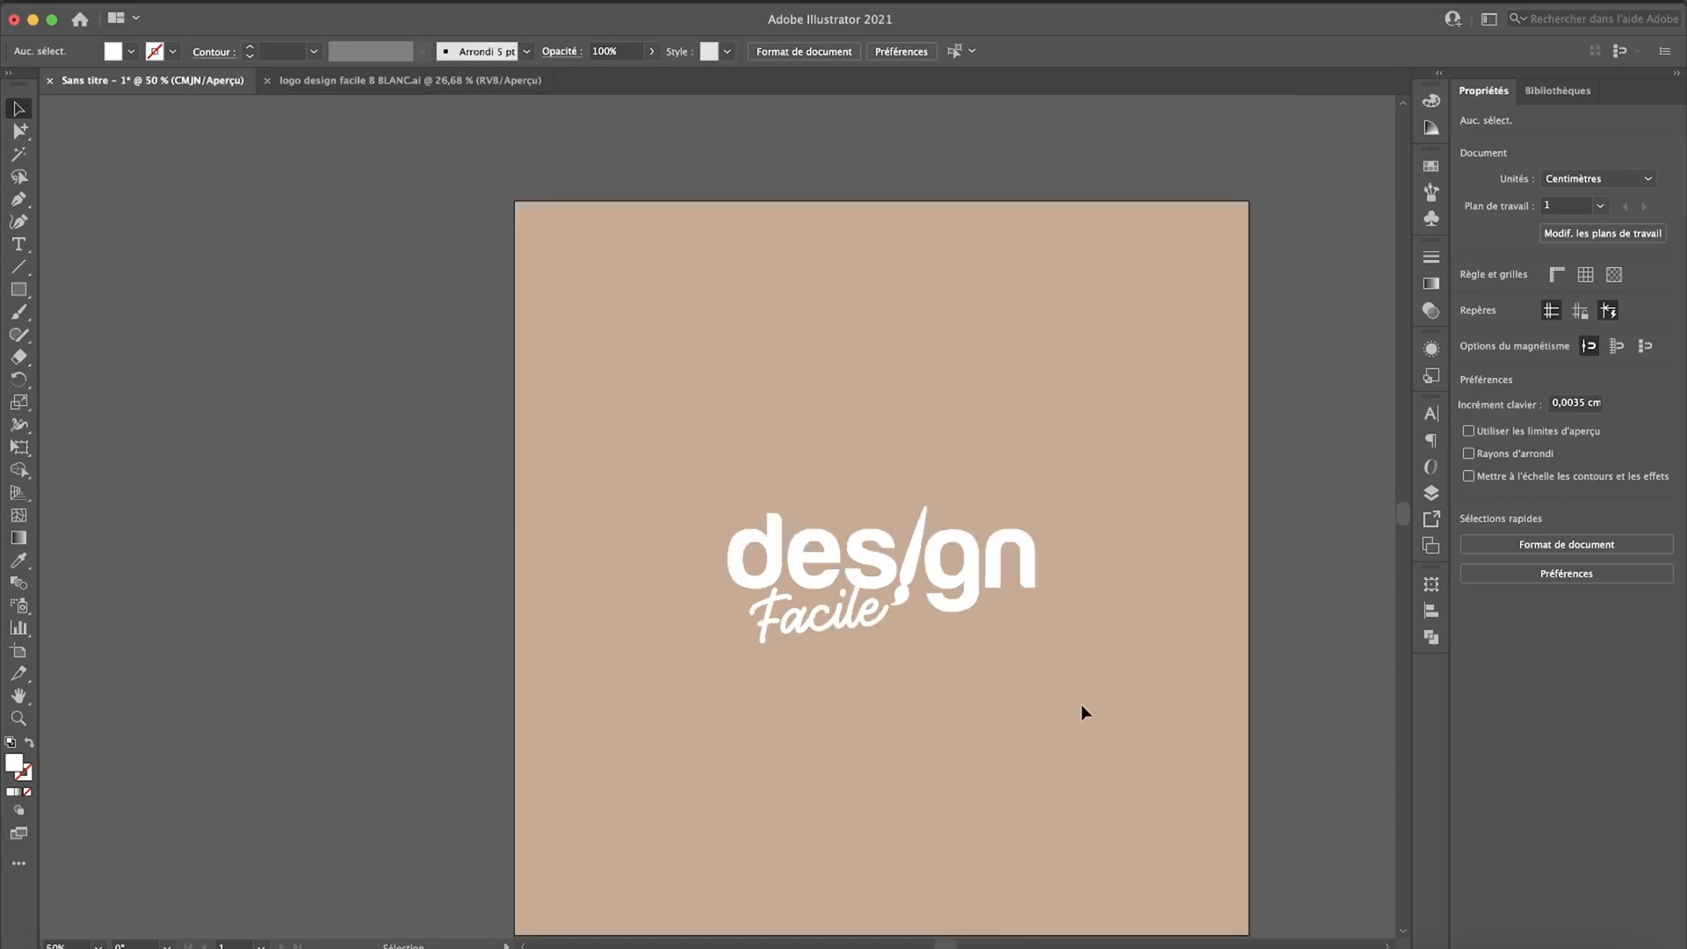
drag(1081, 703, 1040, 636)
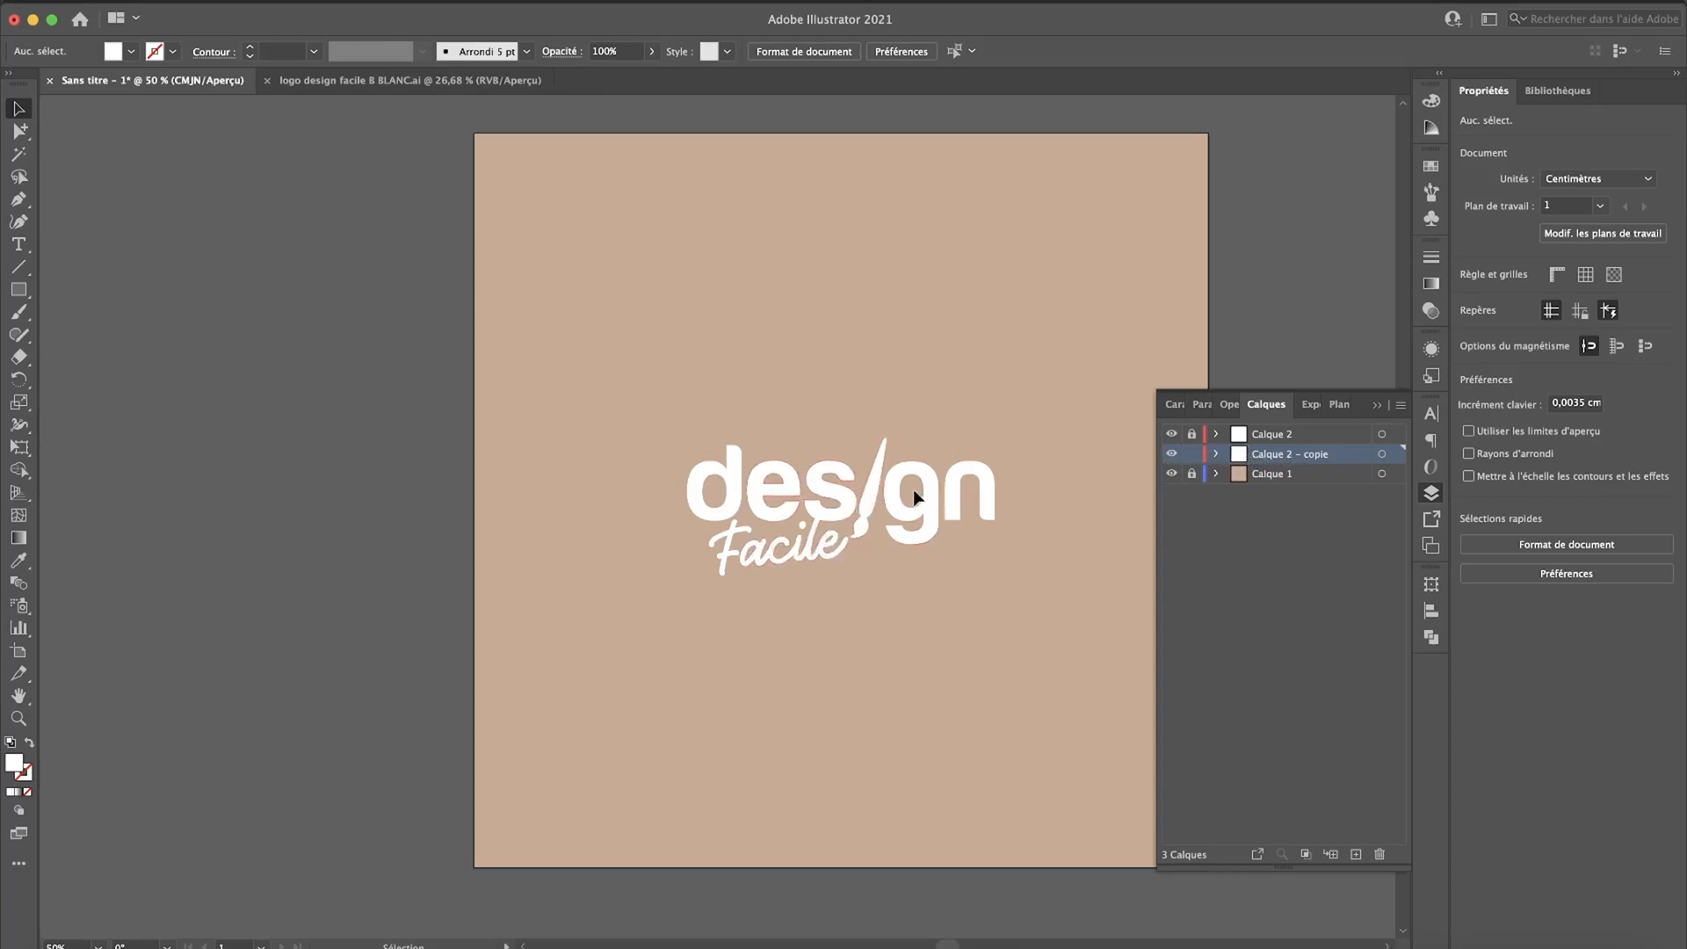
key(a)
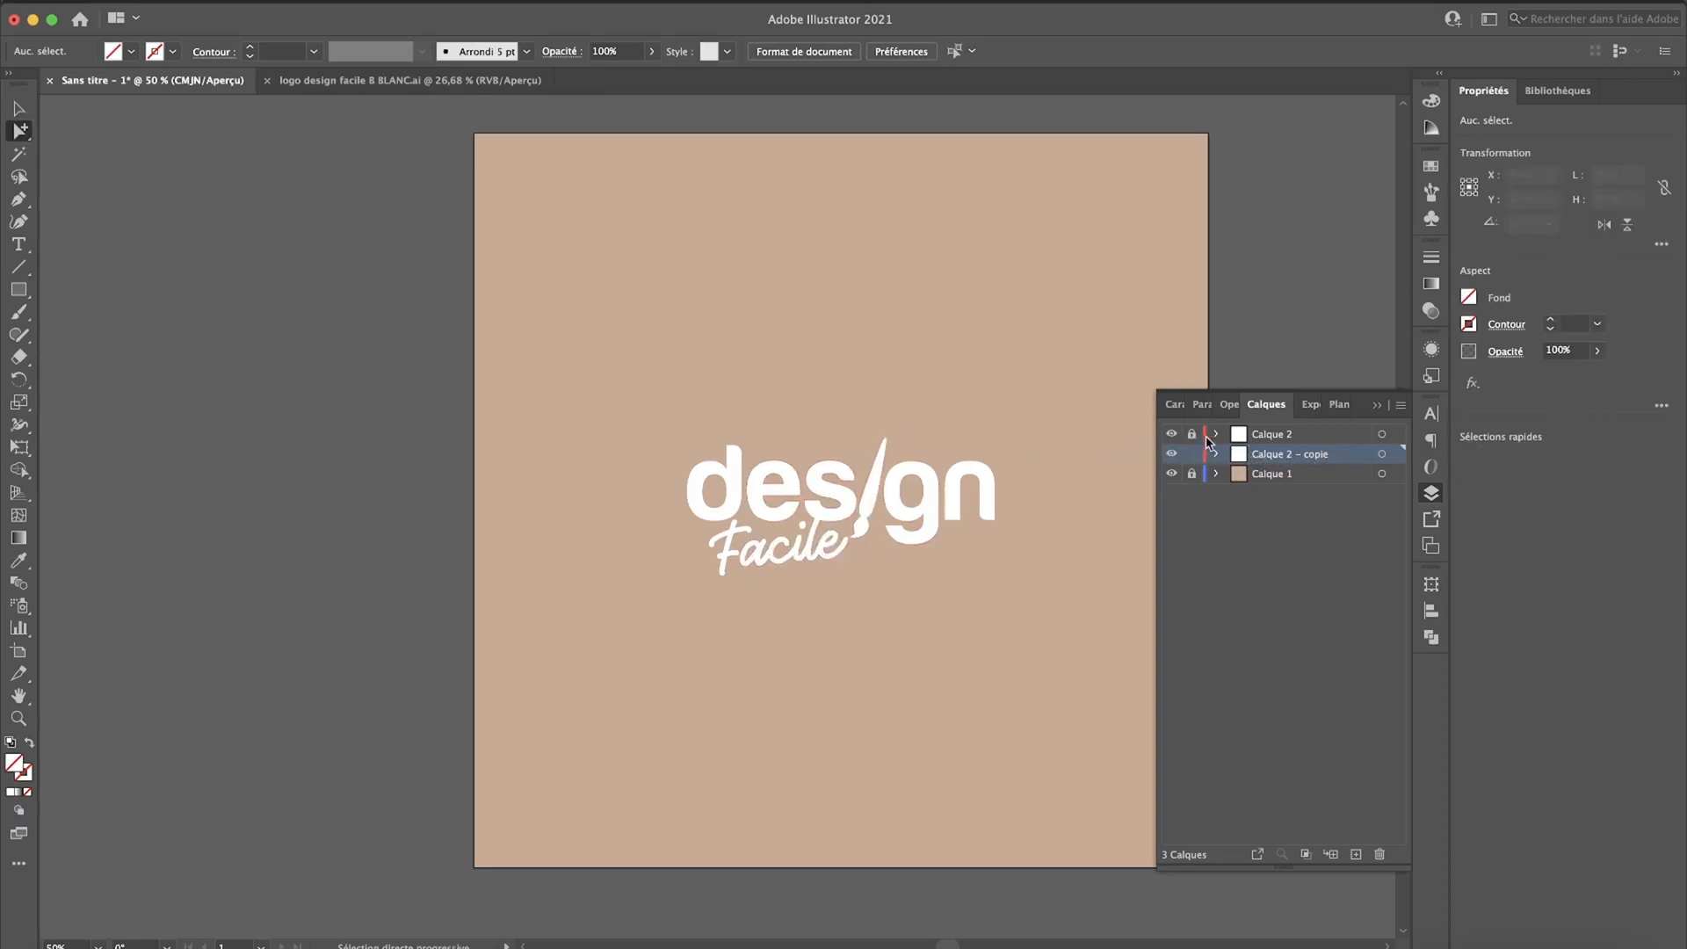
click(1382, 455)
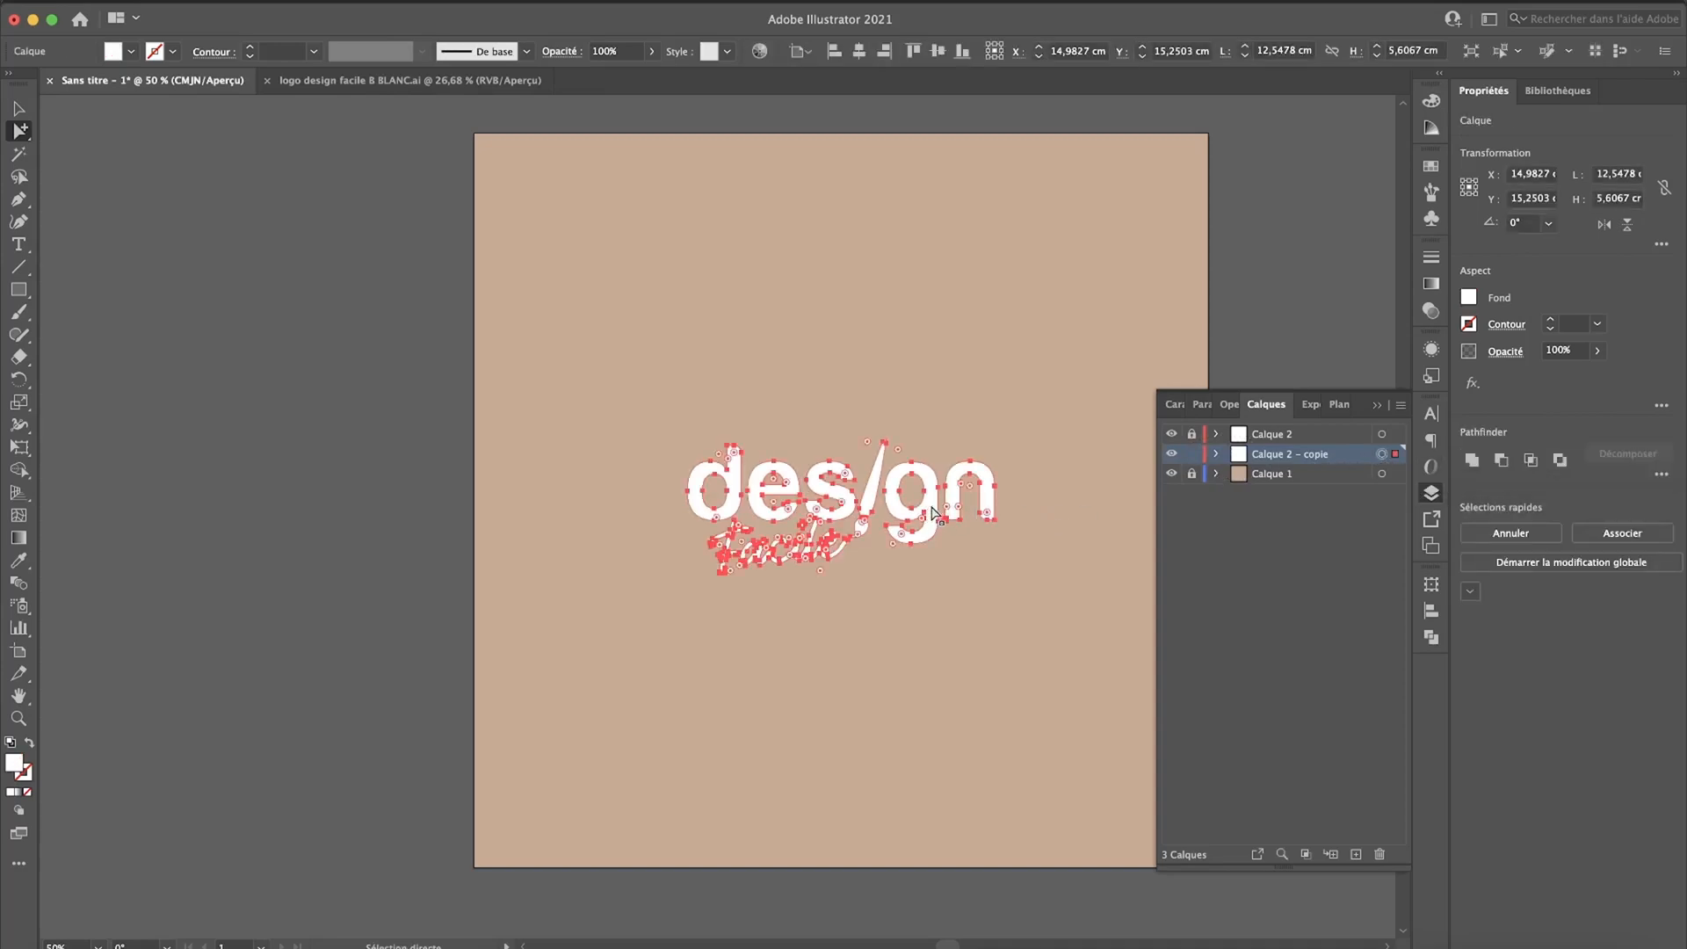
drag(934, 512, 1134, 681)
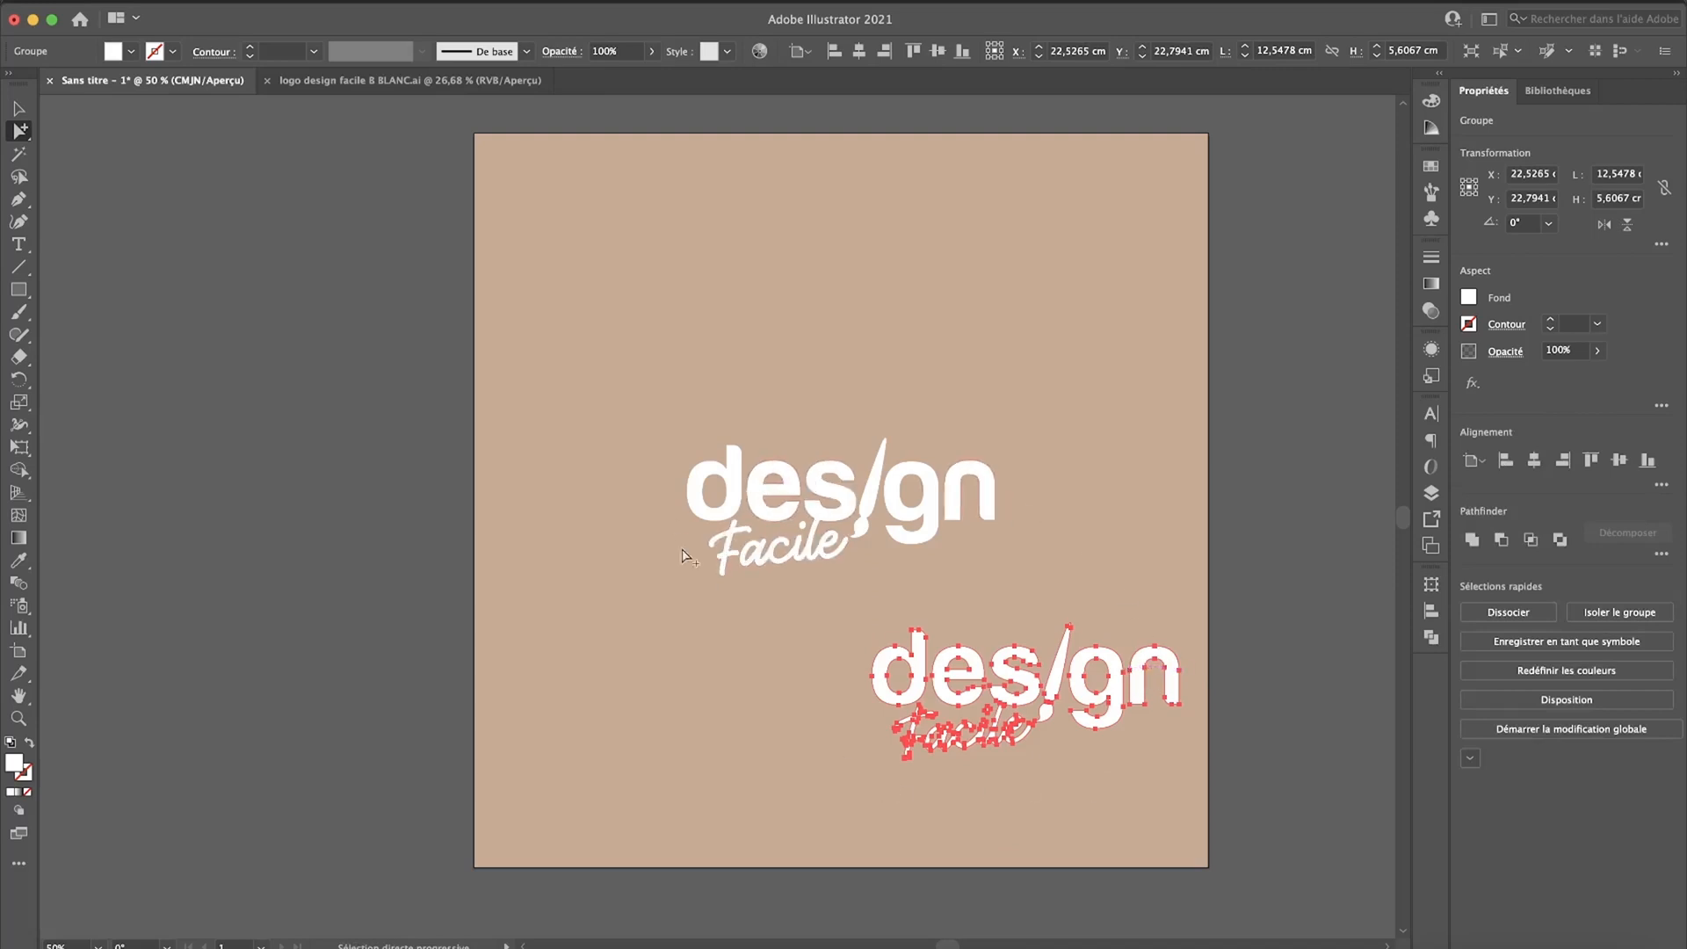
Step: Select both Design Facile logos and blend them into each other with the Blend tool
click(18, 109)
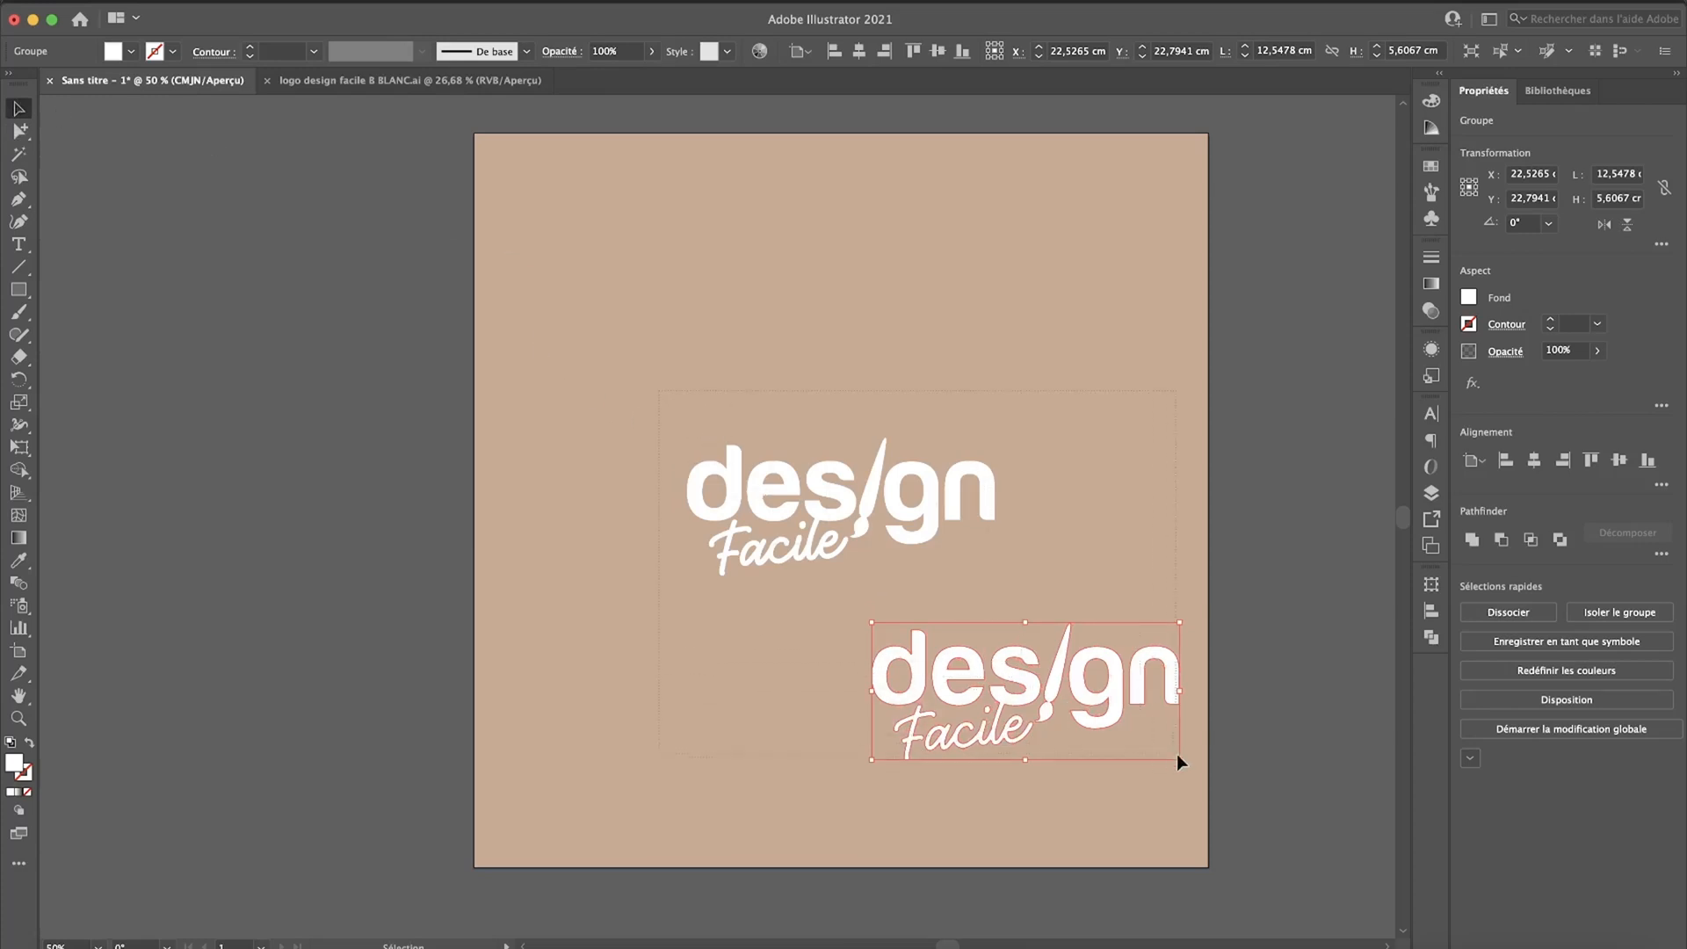
key(super+a)
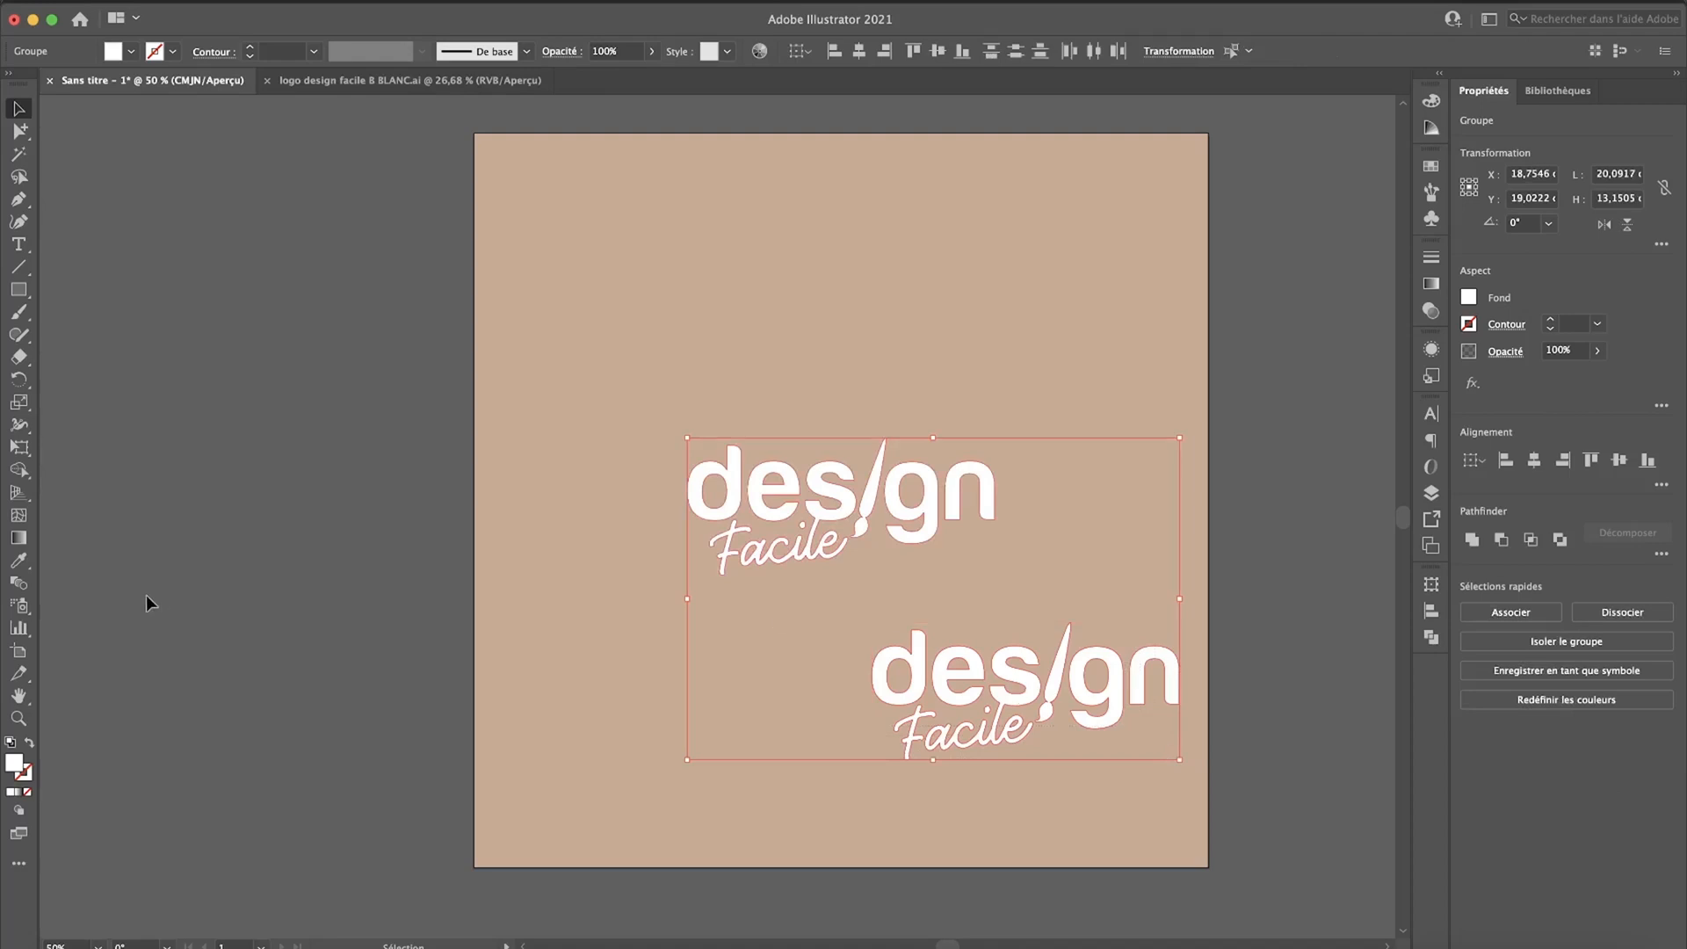
key(shift+m)
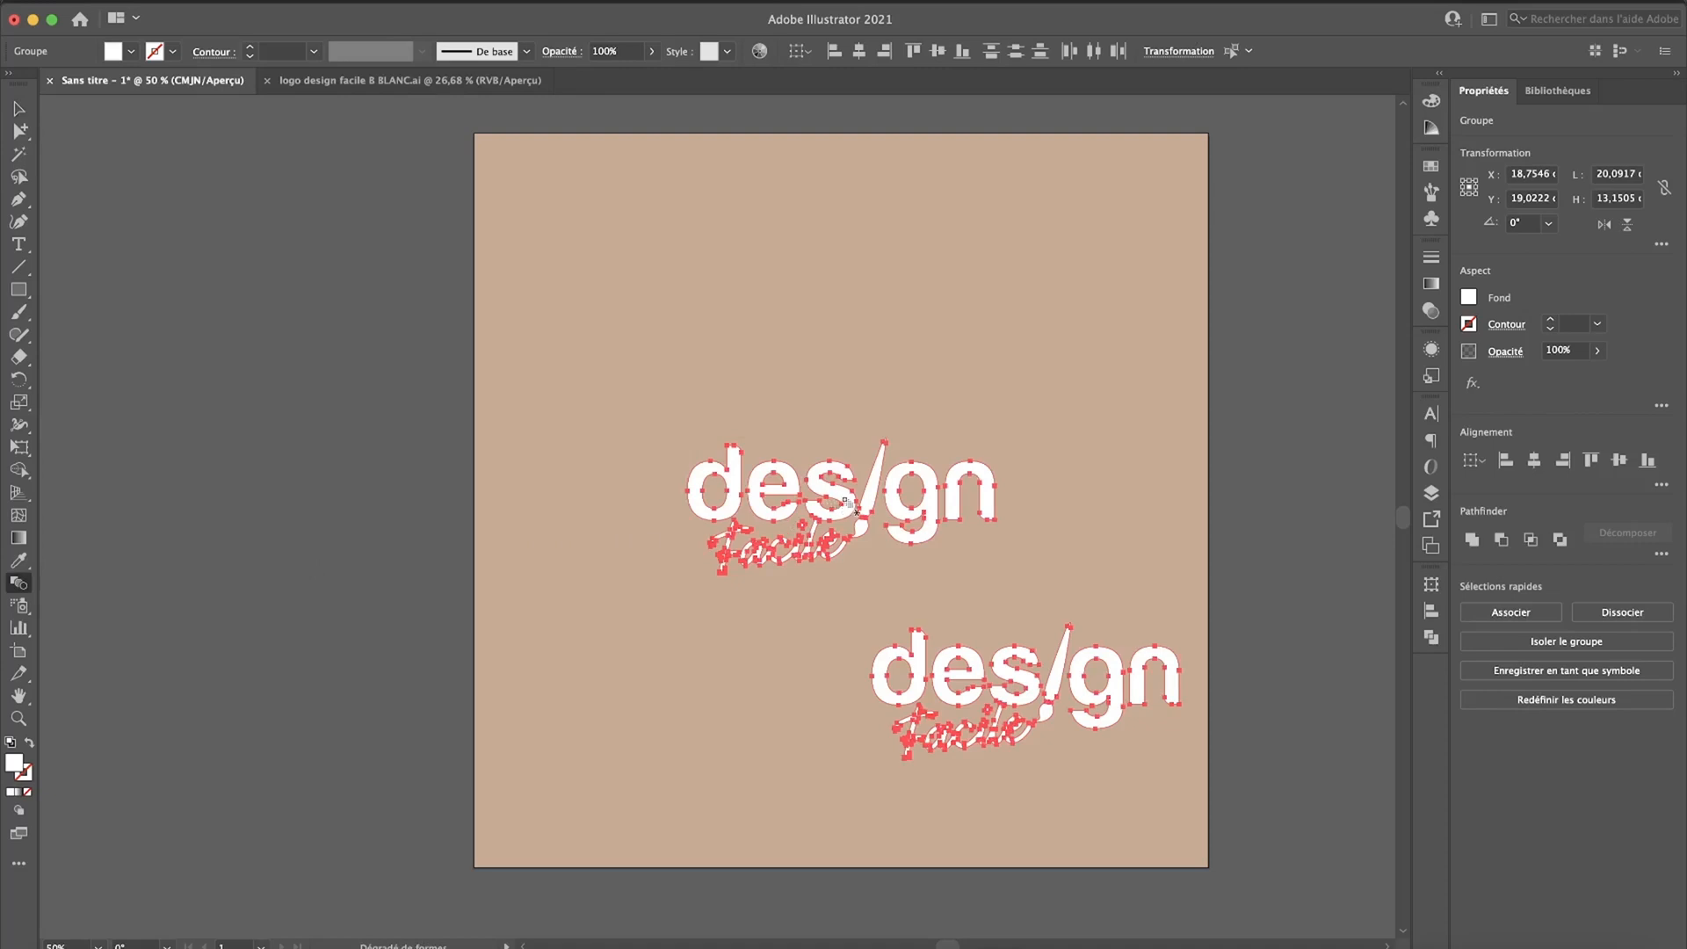
click(1054, 683)
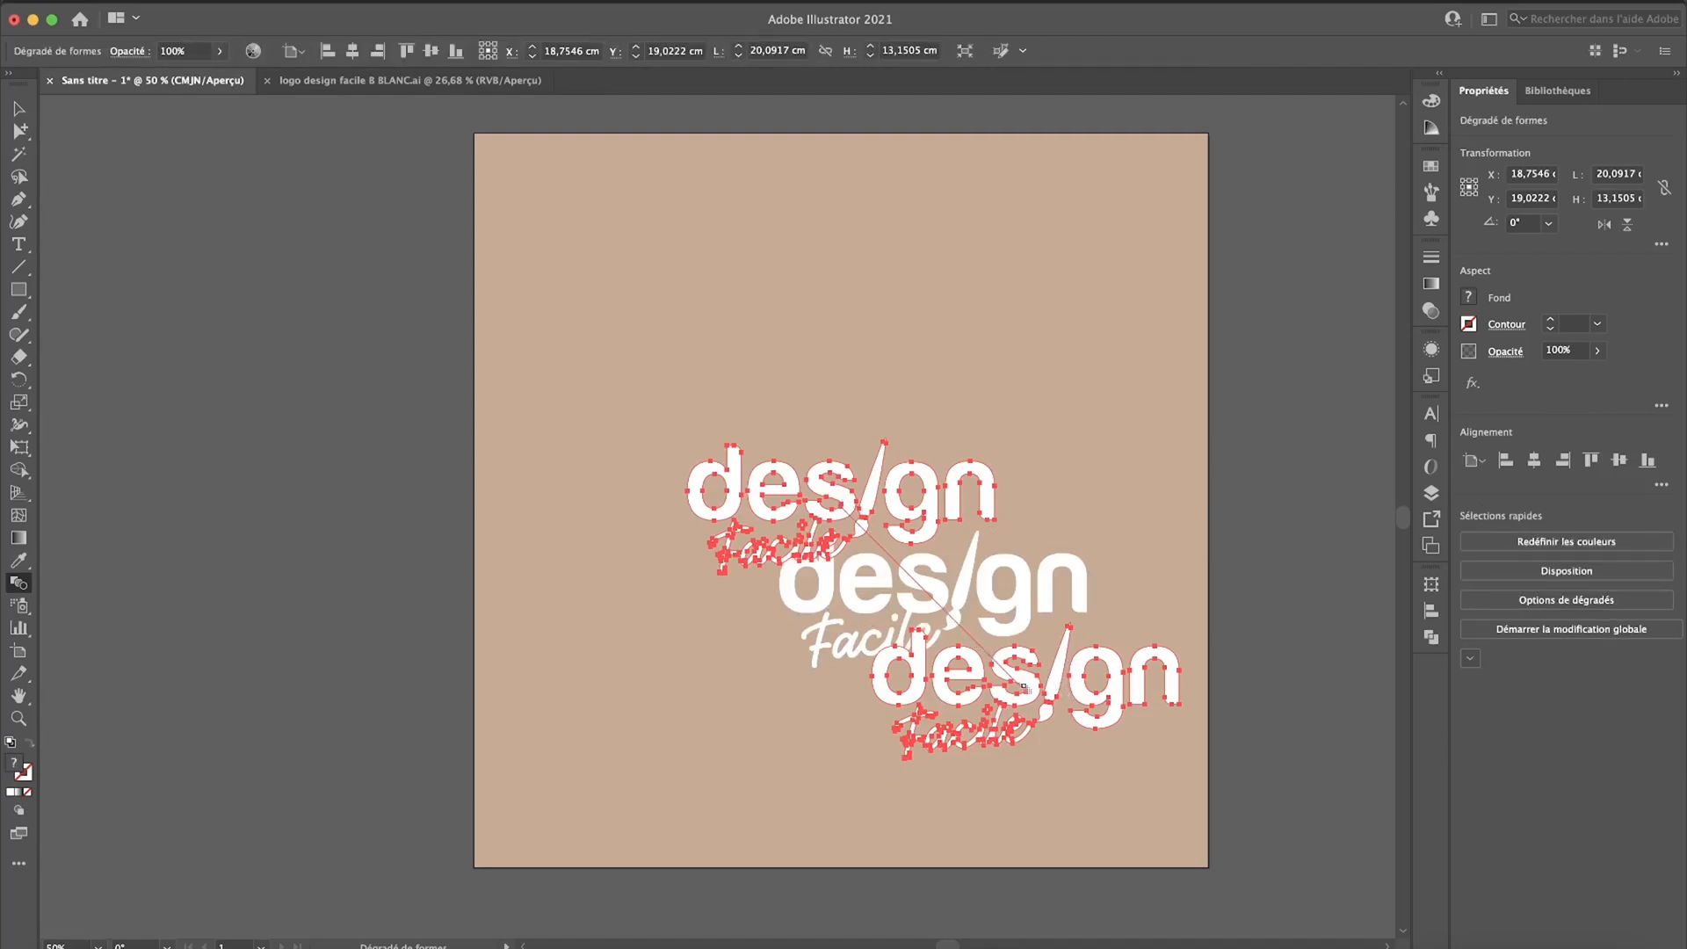
Step: Set the logo blend's spacing to 100 specified steps (Etapes) and deselect the blend
key(Return)
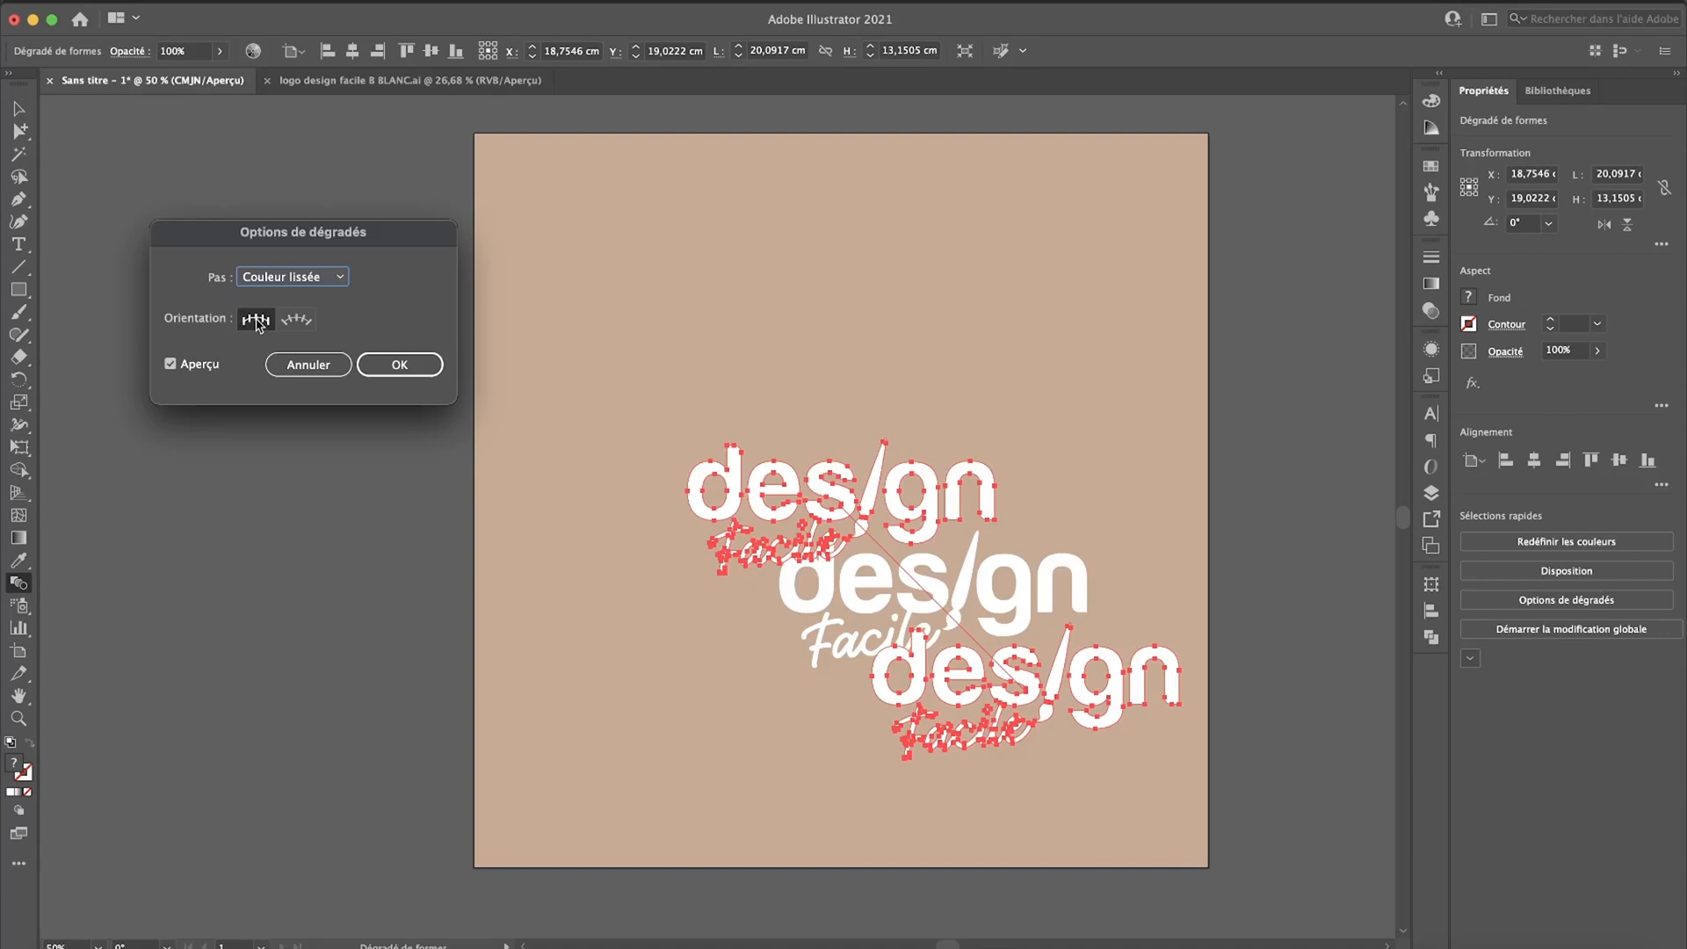
click(286, 280)
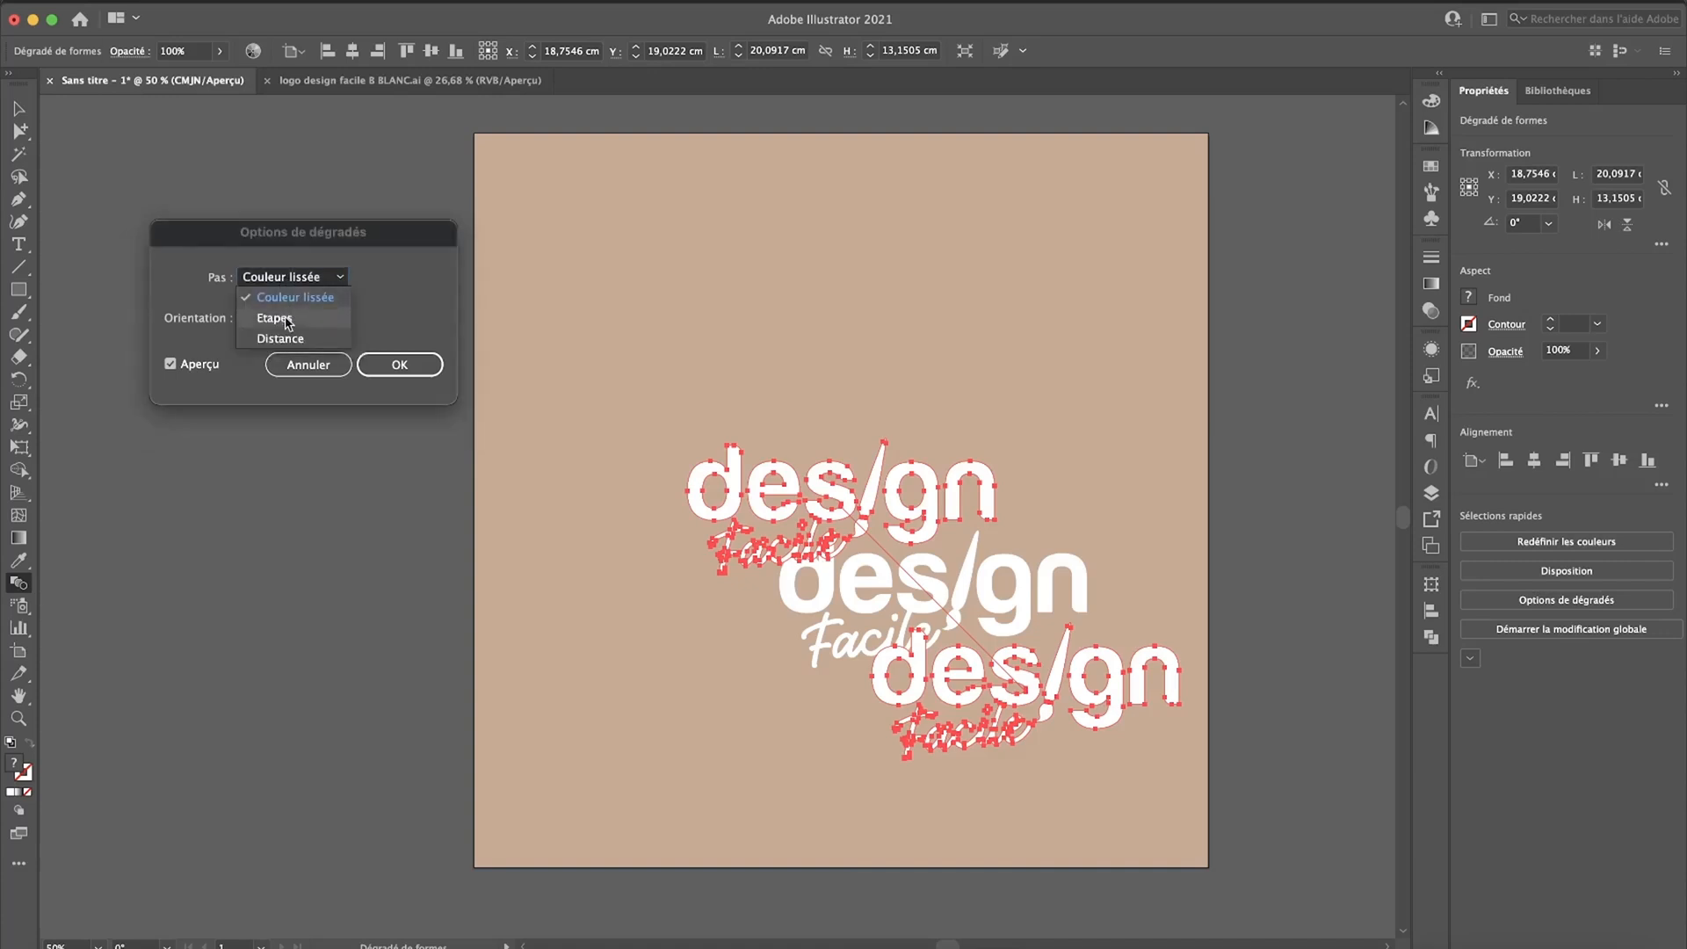
click(285, 319)
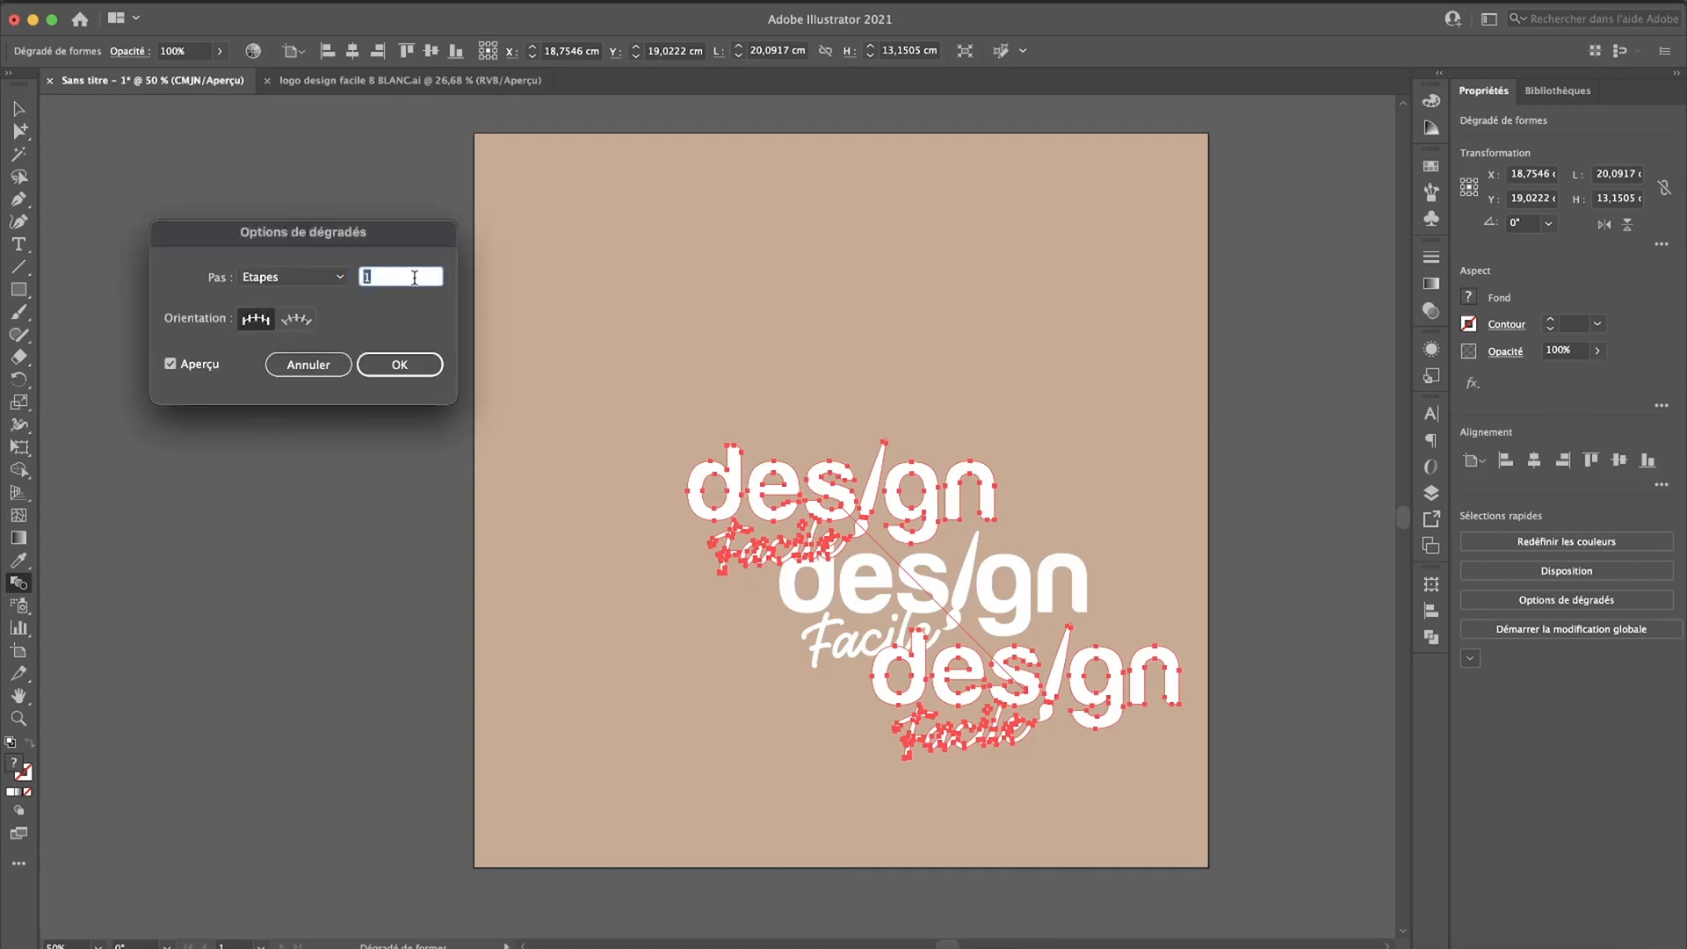
text(100)
key(Tab)
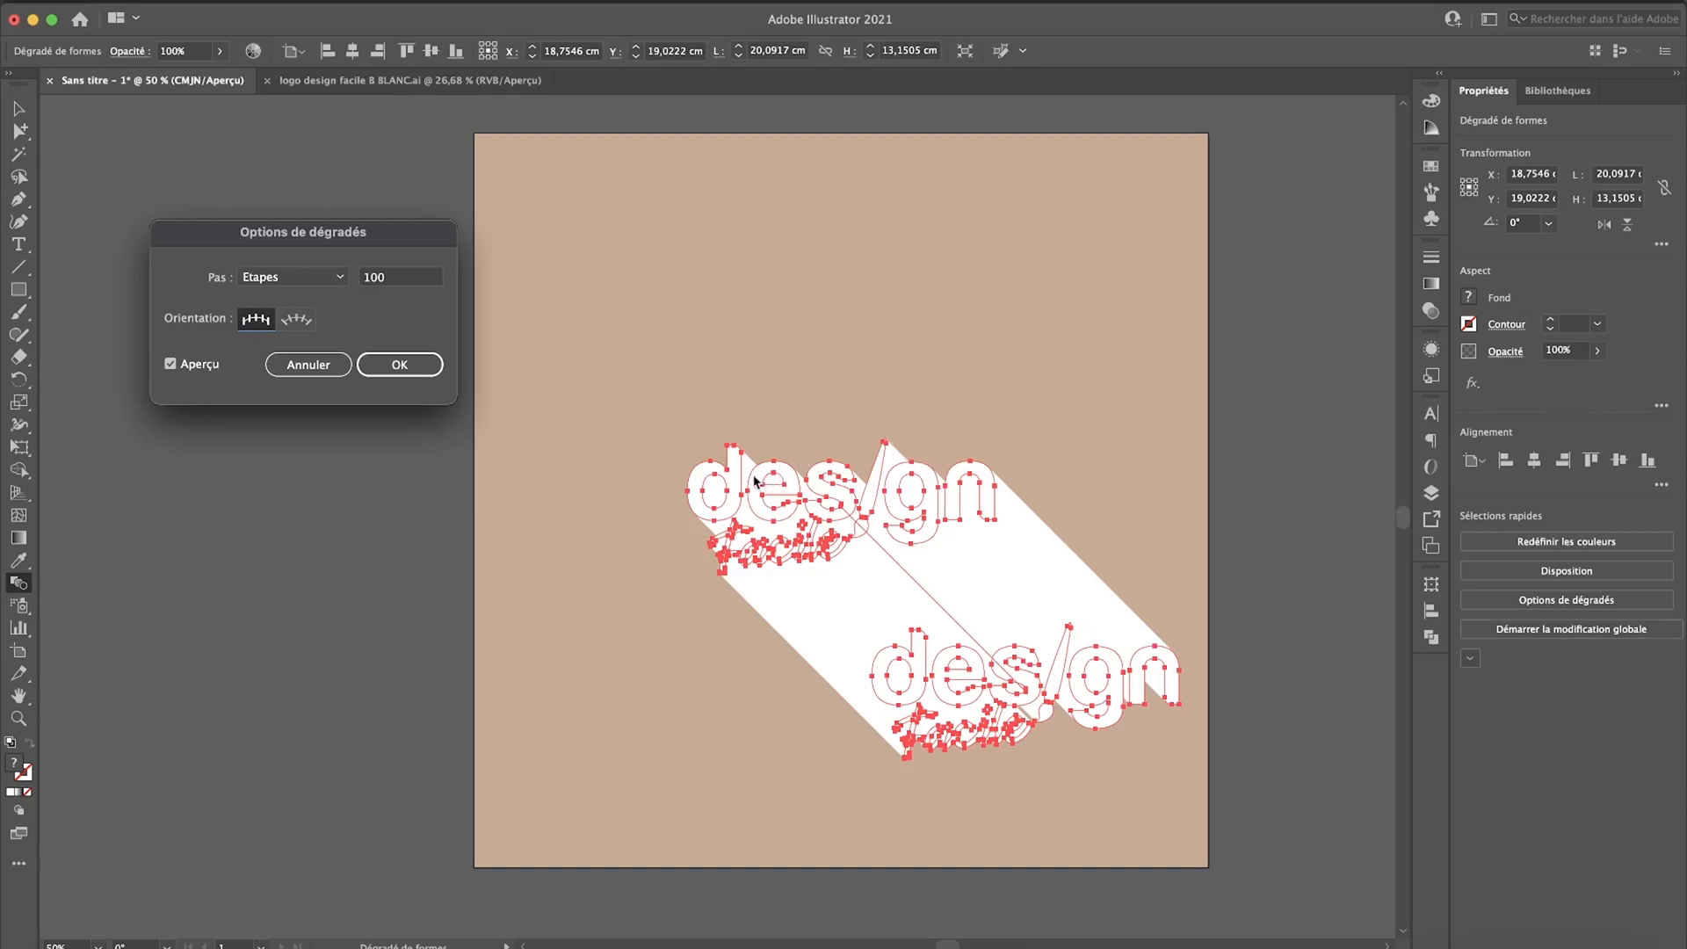
click(411, 365)
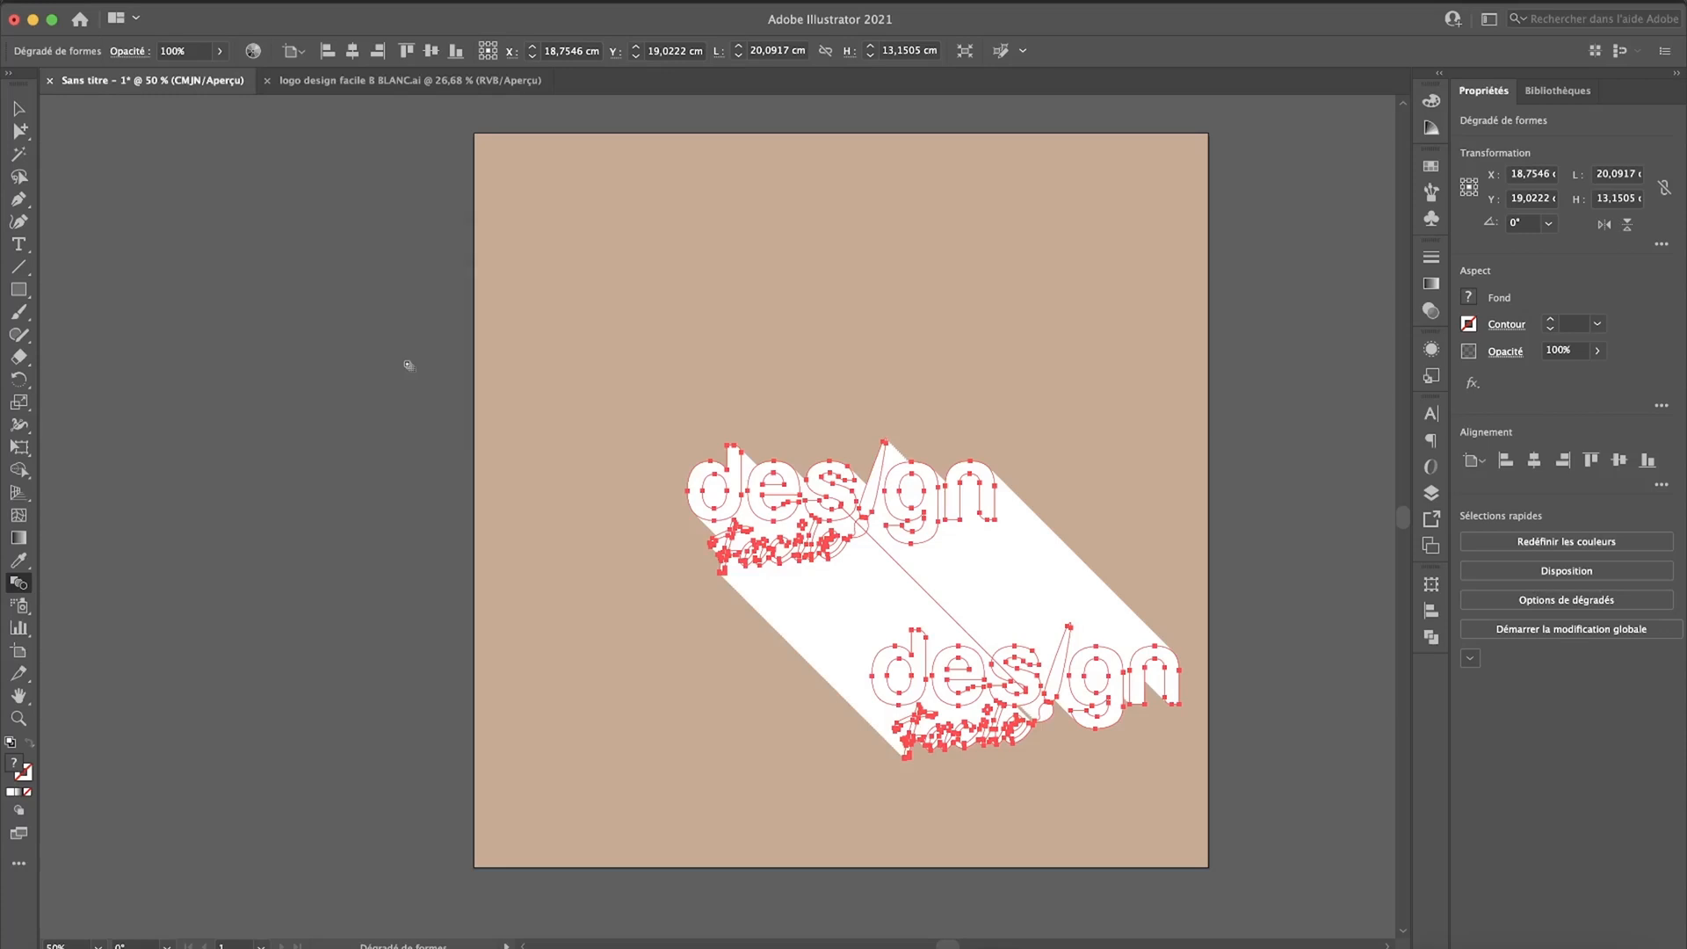
key(v)
click(440, 365)
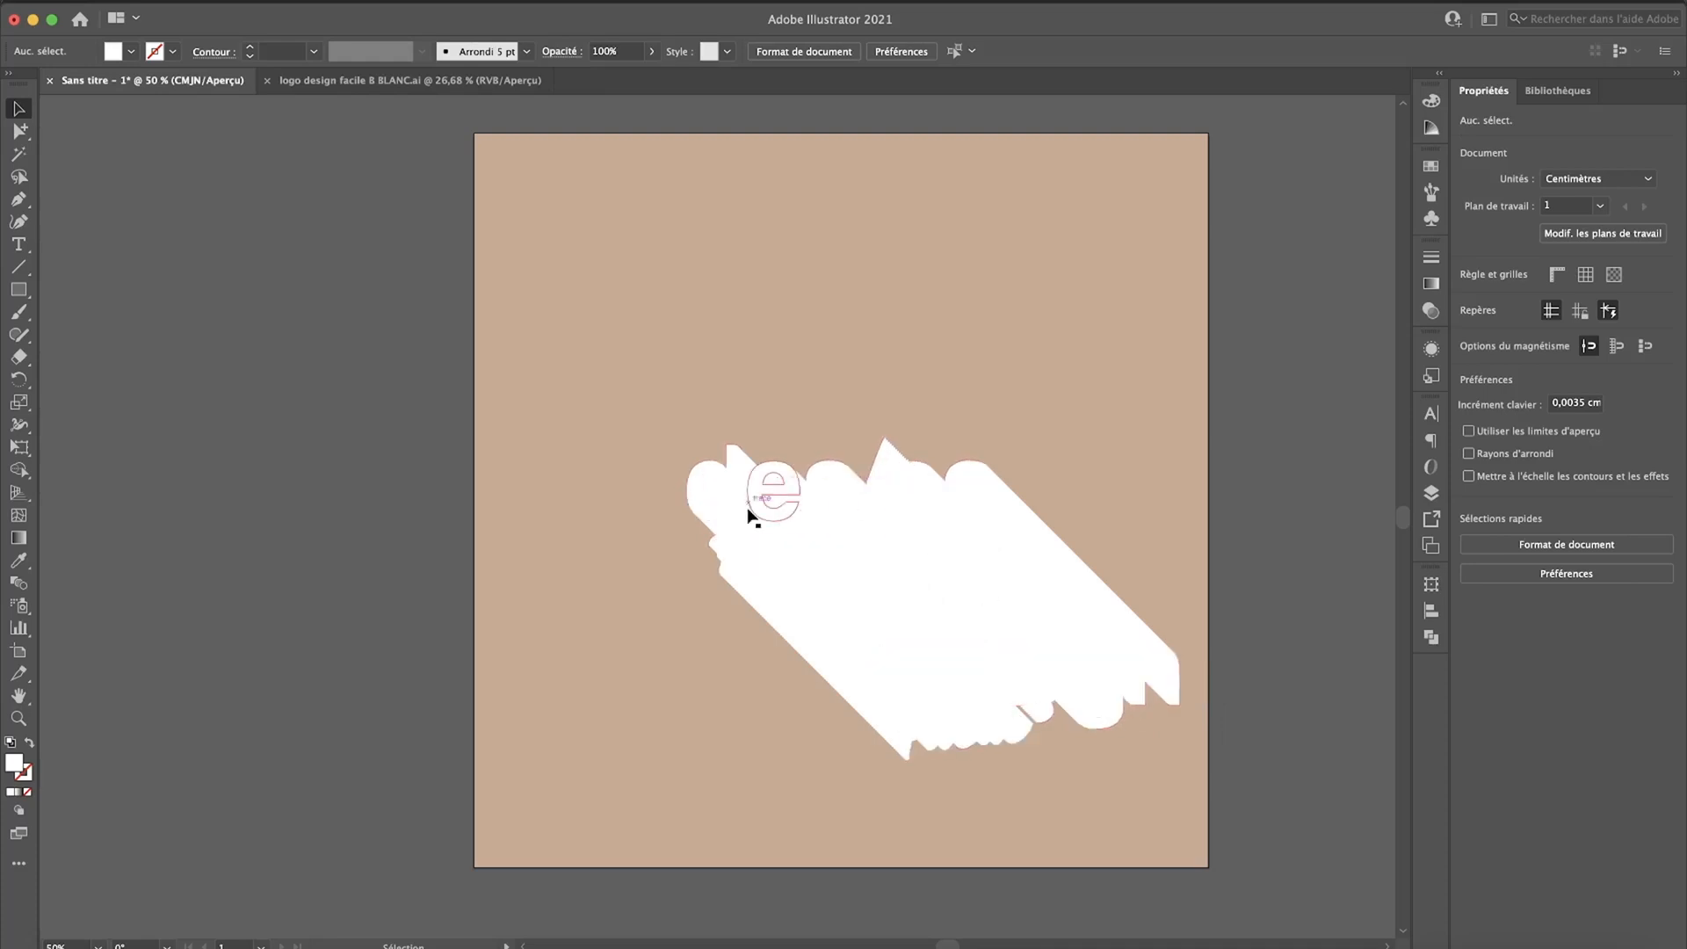
Step: Expand the blended logos into individual objects and unite them into a single shape with Pathfinder
click(841, 672)
click(741, 363)
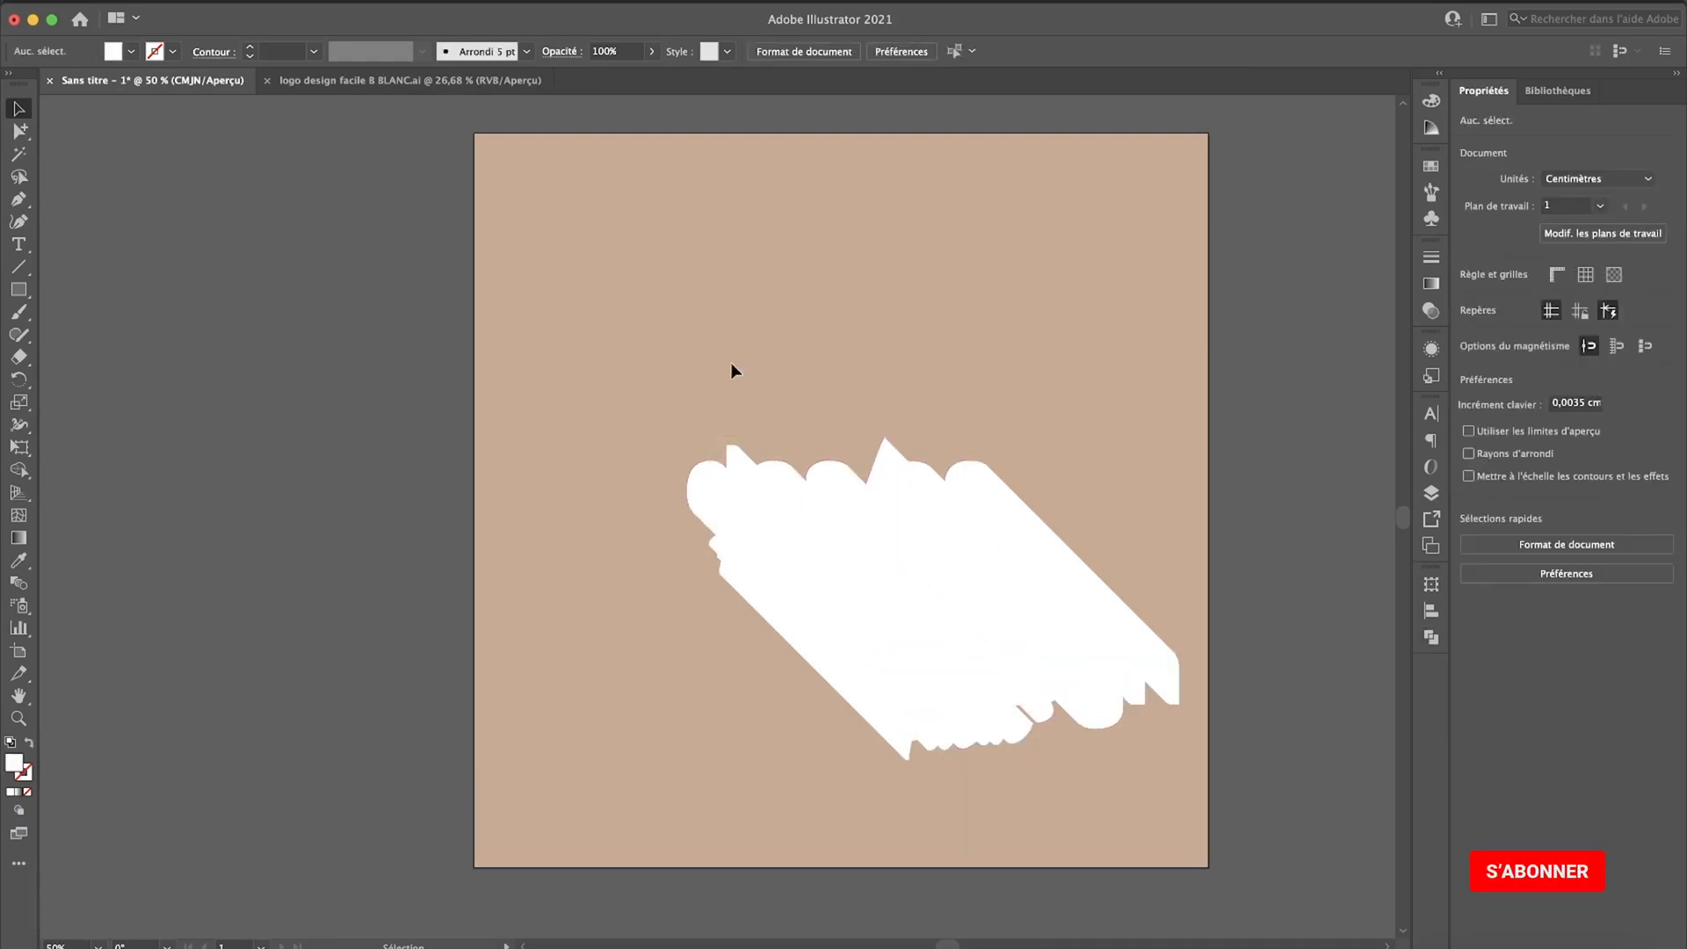
drag(1220, 756, 1240, 777)
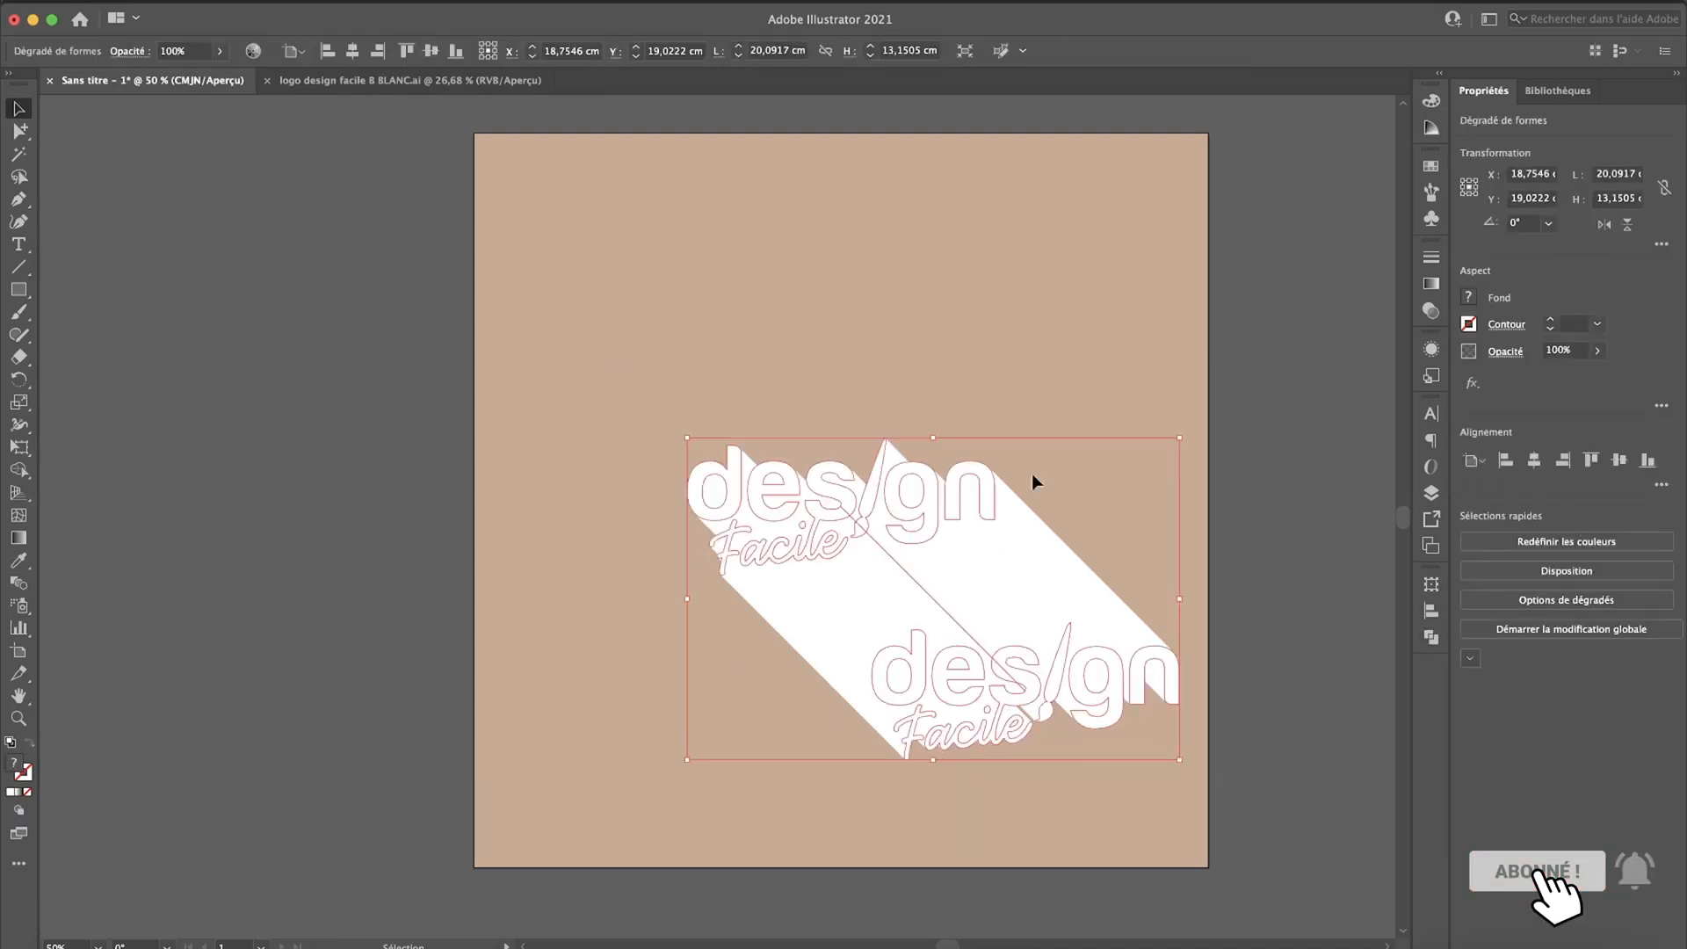
click(255, 0)
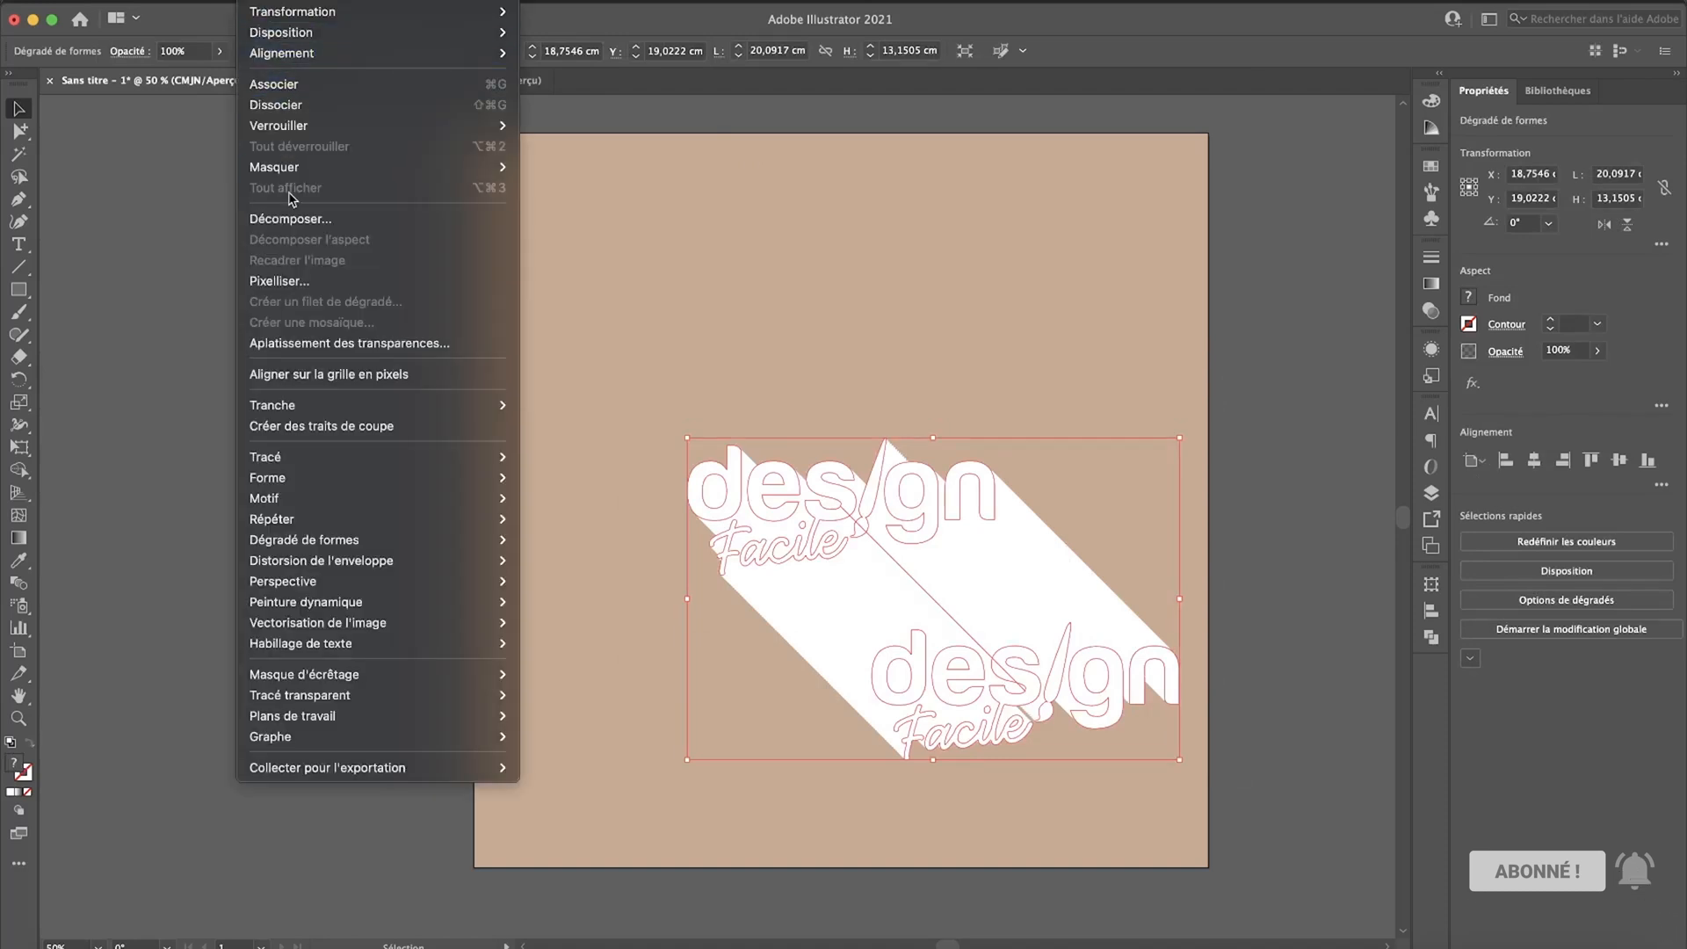
click(294, 215)
click(919, 594)
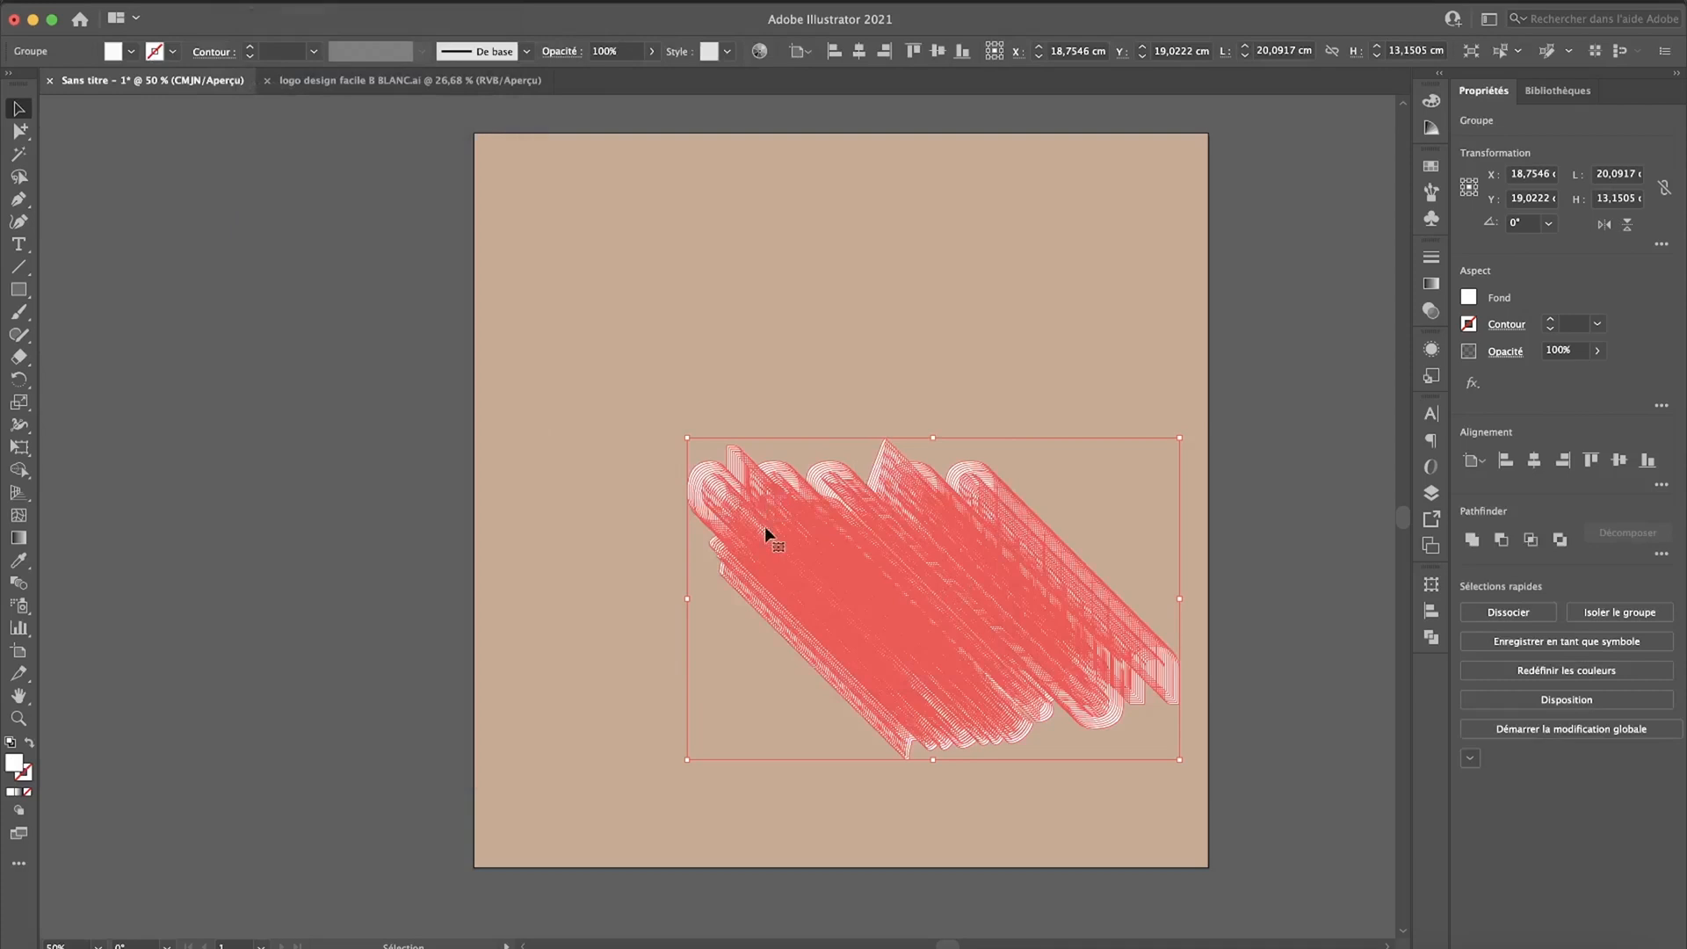
click(1473, 542)
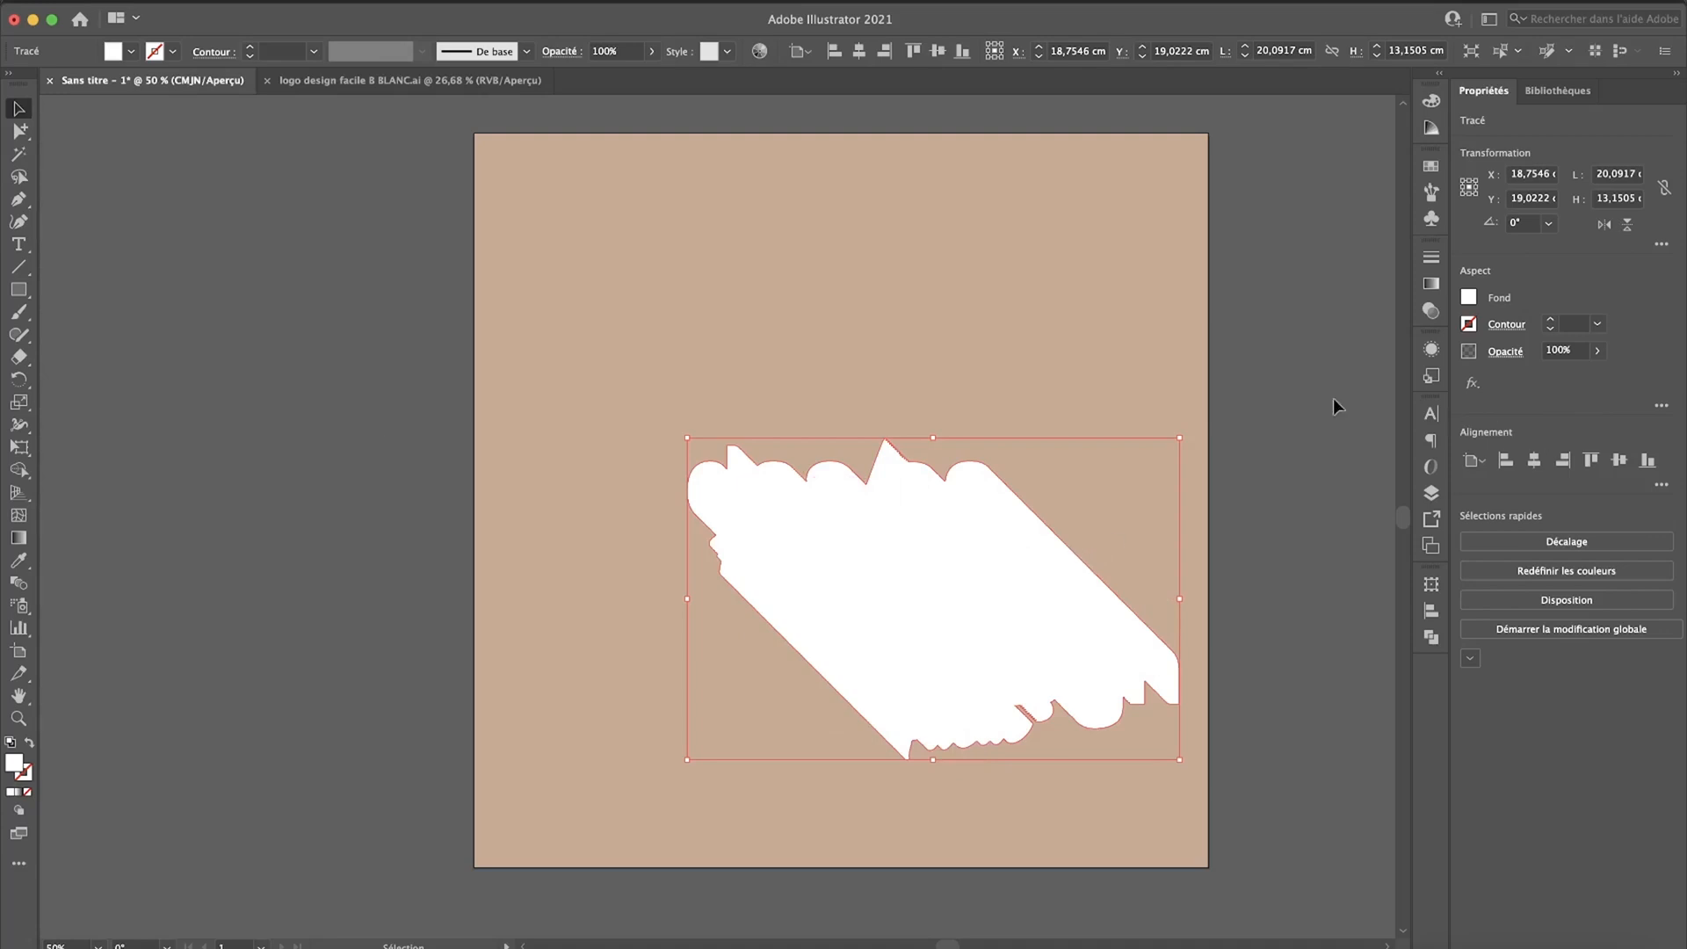
Step: Fill the united shadow shape with a linear gradient that runs from black to white
click(19, 794)
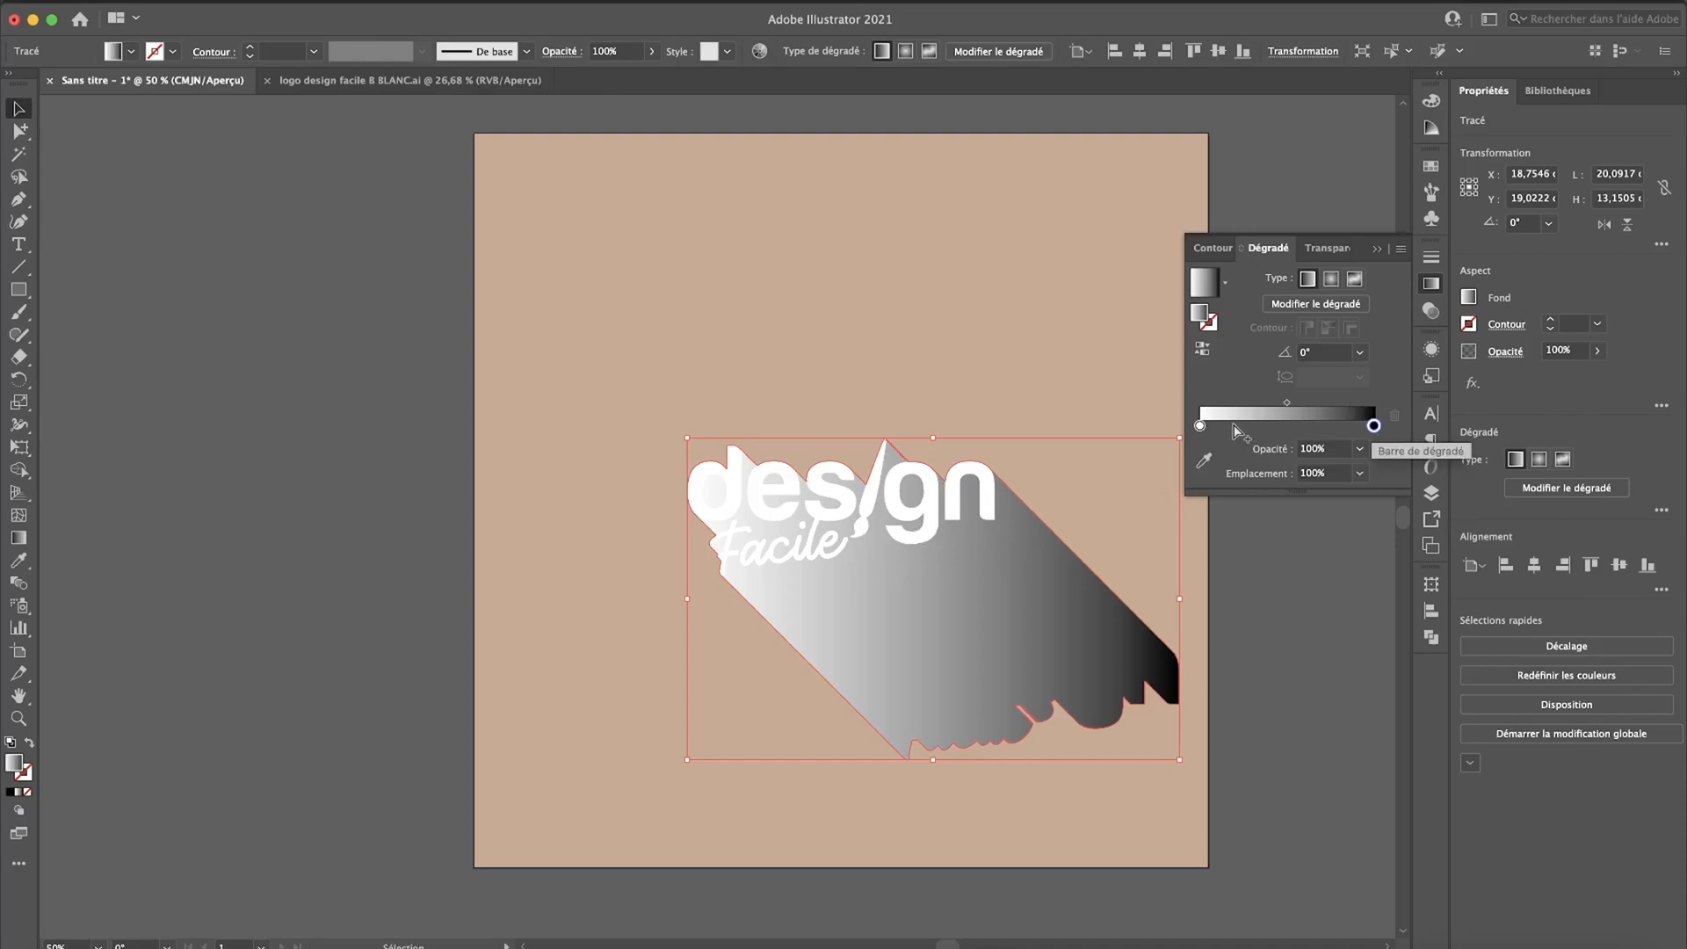
mouse_move(1373, 425)
mouse_down()
mouse_move(1262, 427)
mouse_move(1383, 427)
mouse_up()
drag(1278, 426, 1185, 427)
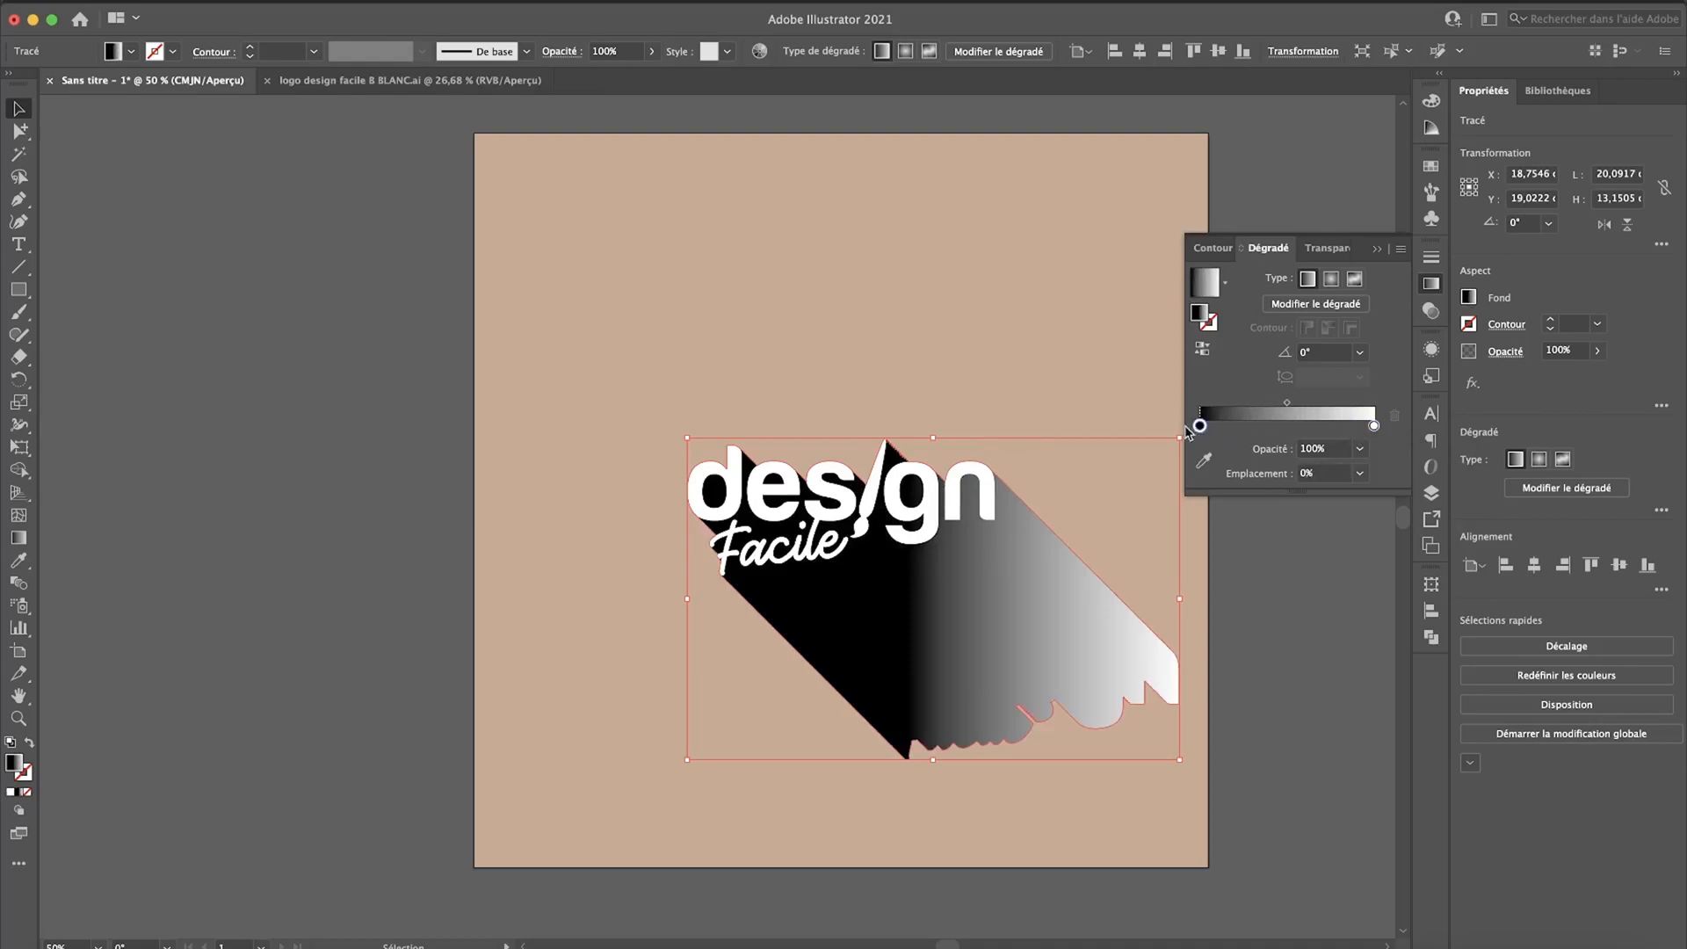
Step: Change the shadow gradient's white end stop to 50% grey and set its opacity to 0%
double_click(1373, 425)
drag(1192, 497, 1245, 501)
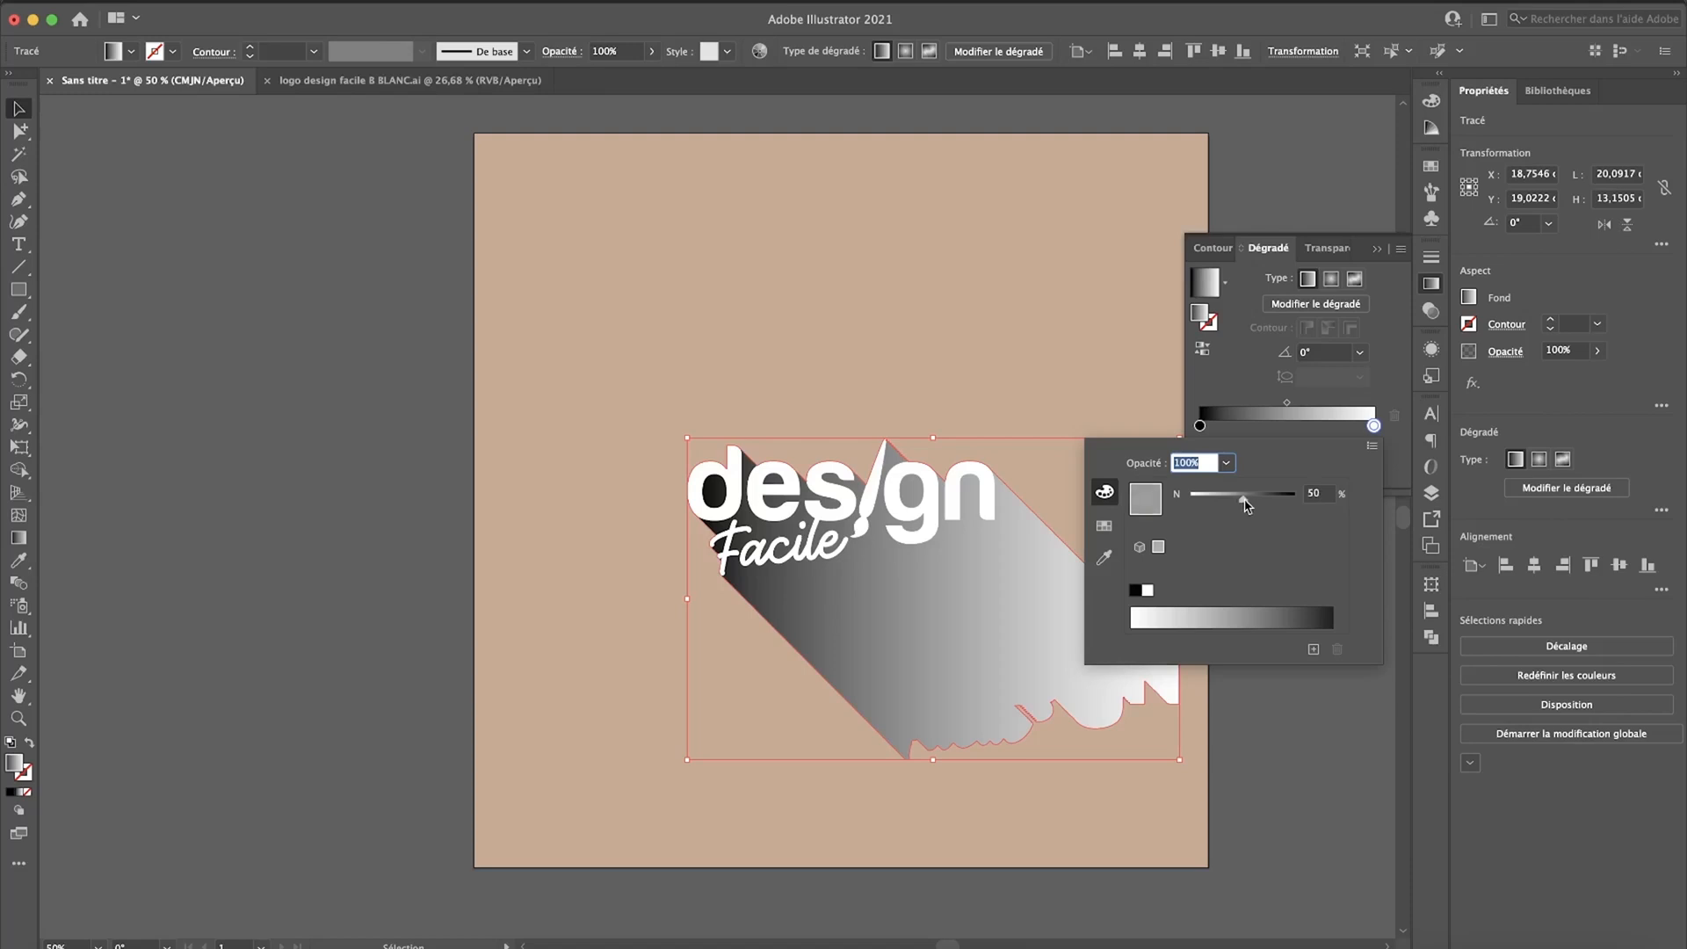
click(1385, 397)
click(1359, 449)
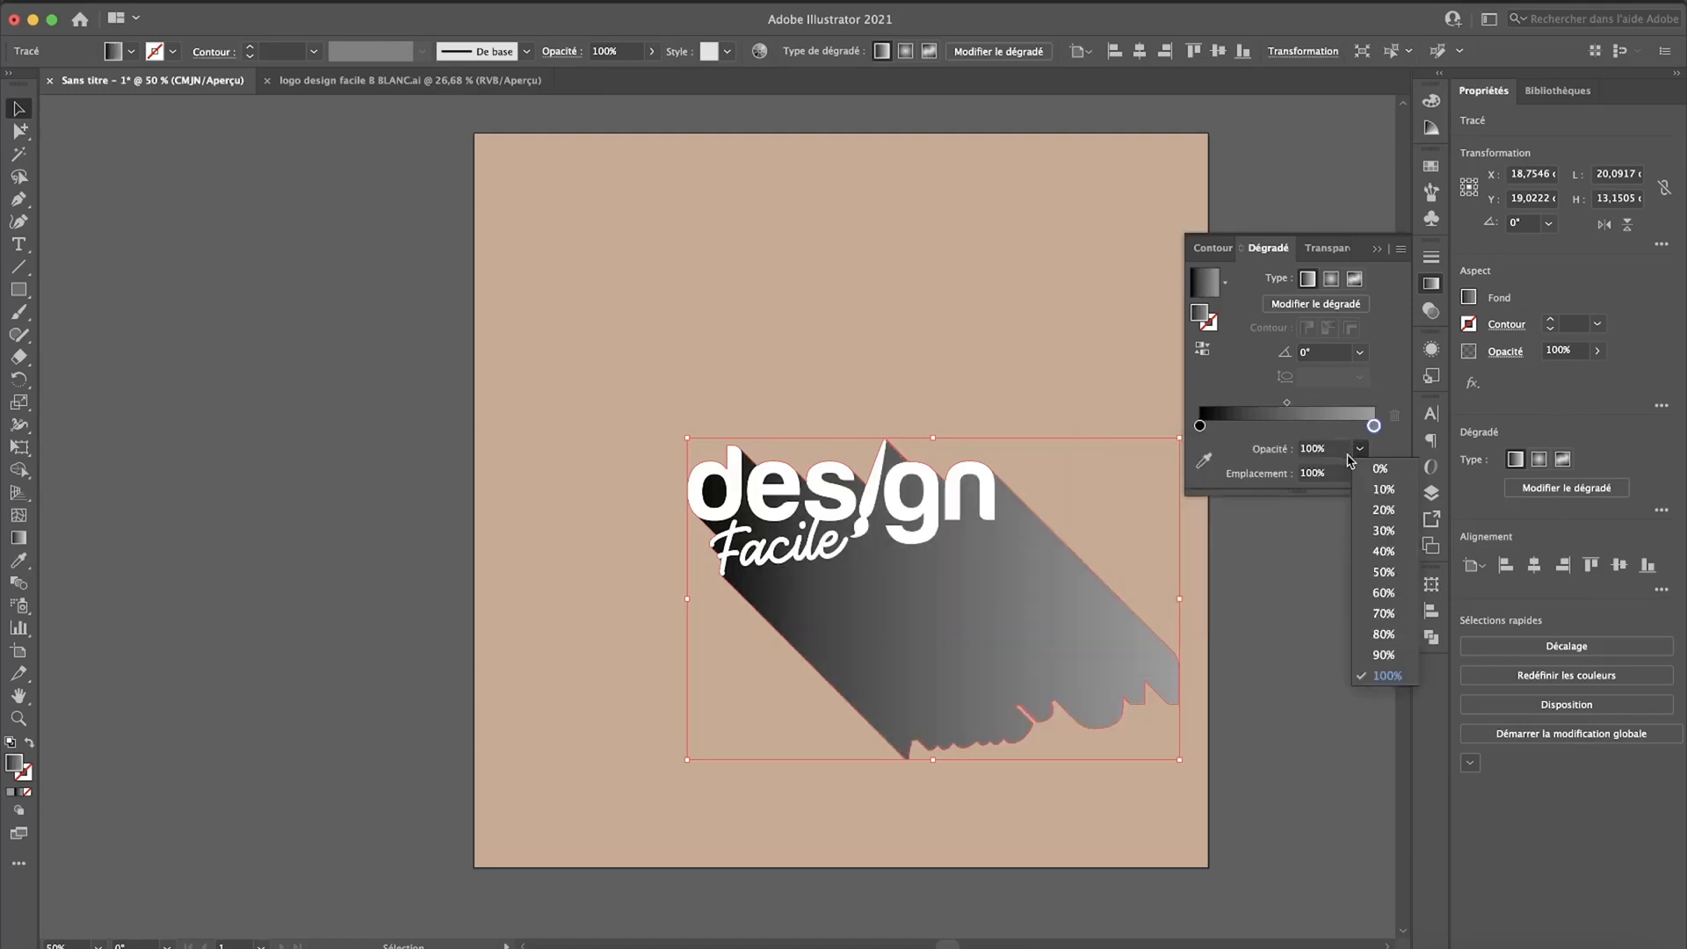
click(1379, 470)
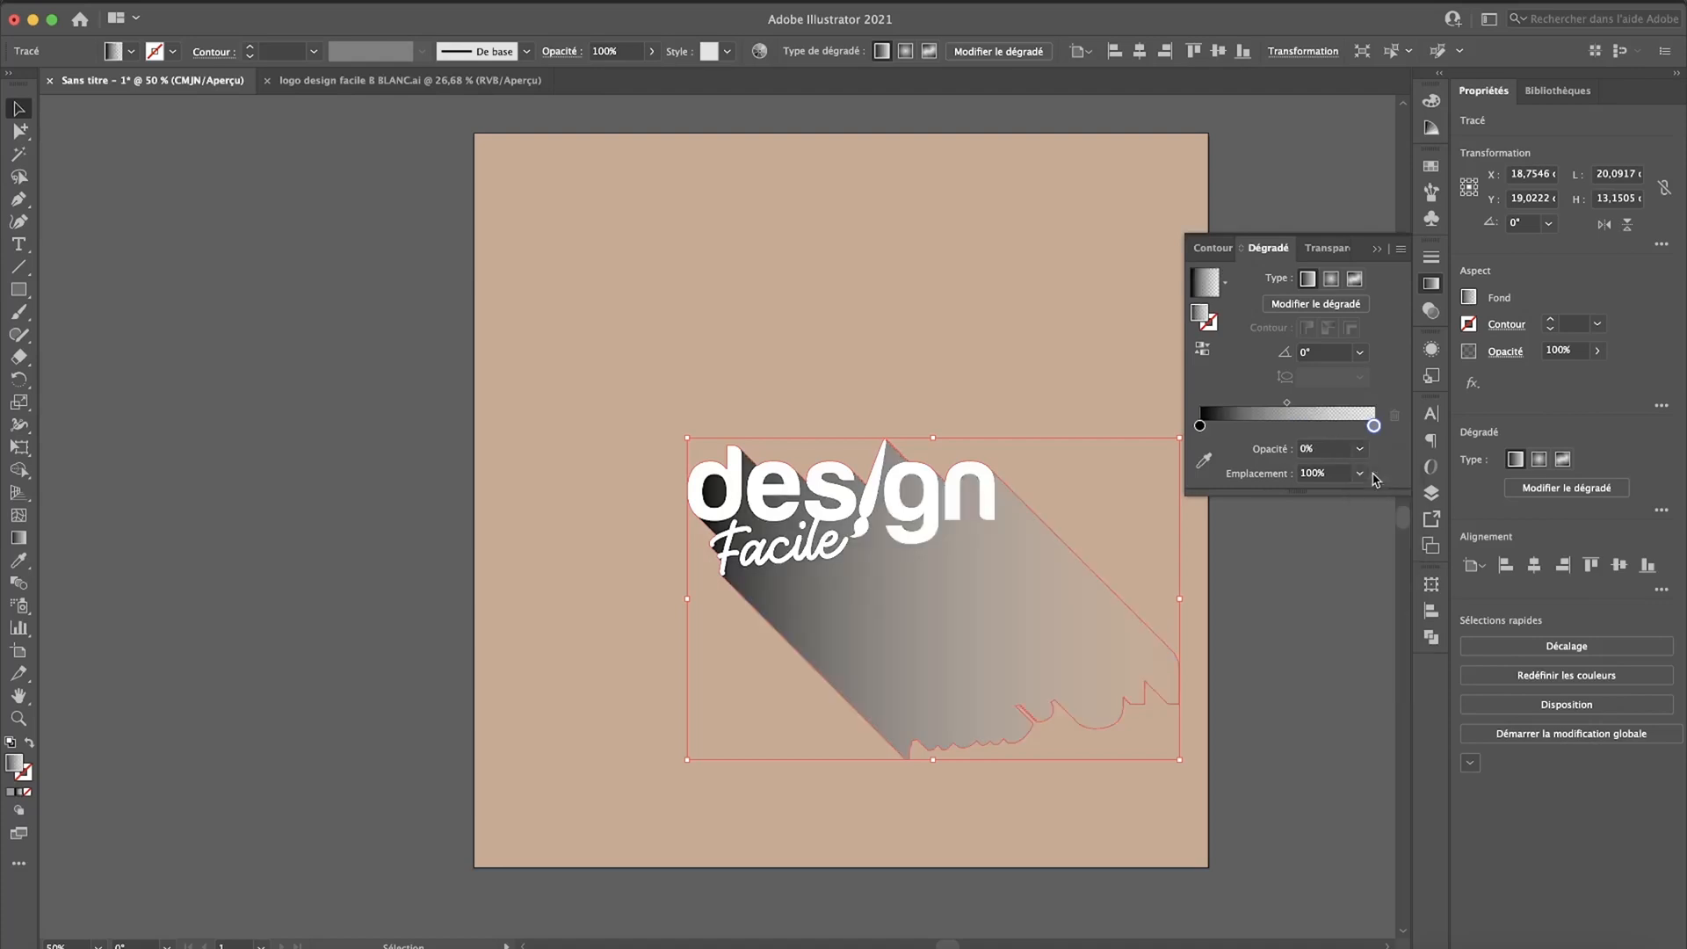
Step: Angle the shadow's gradient diagonally from the logo letters toward the lower right, keeping only its black and transparent stops
click(18, 545)
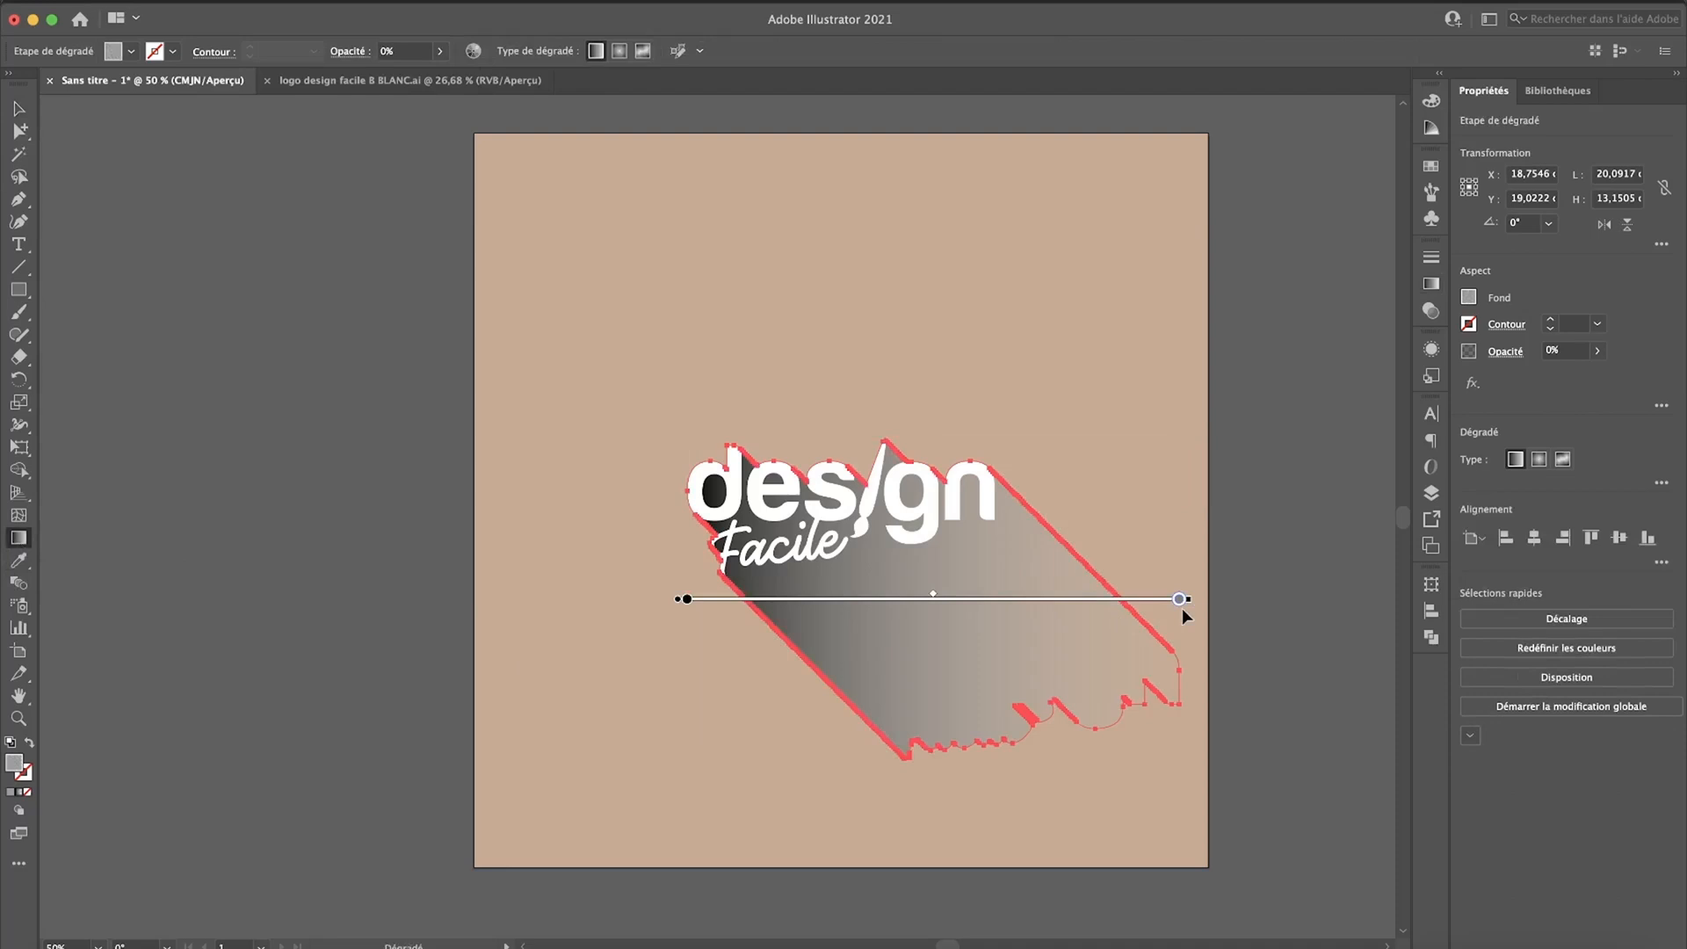
mouse_move(1197, 598)
mouse_down()
mouse_move(1174, 689)
mouse_move(824, 768)
mouse_move(837, 749)
mouse_up()
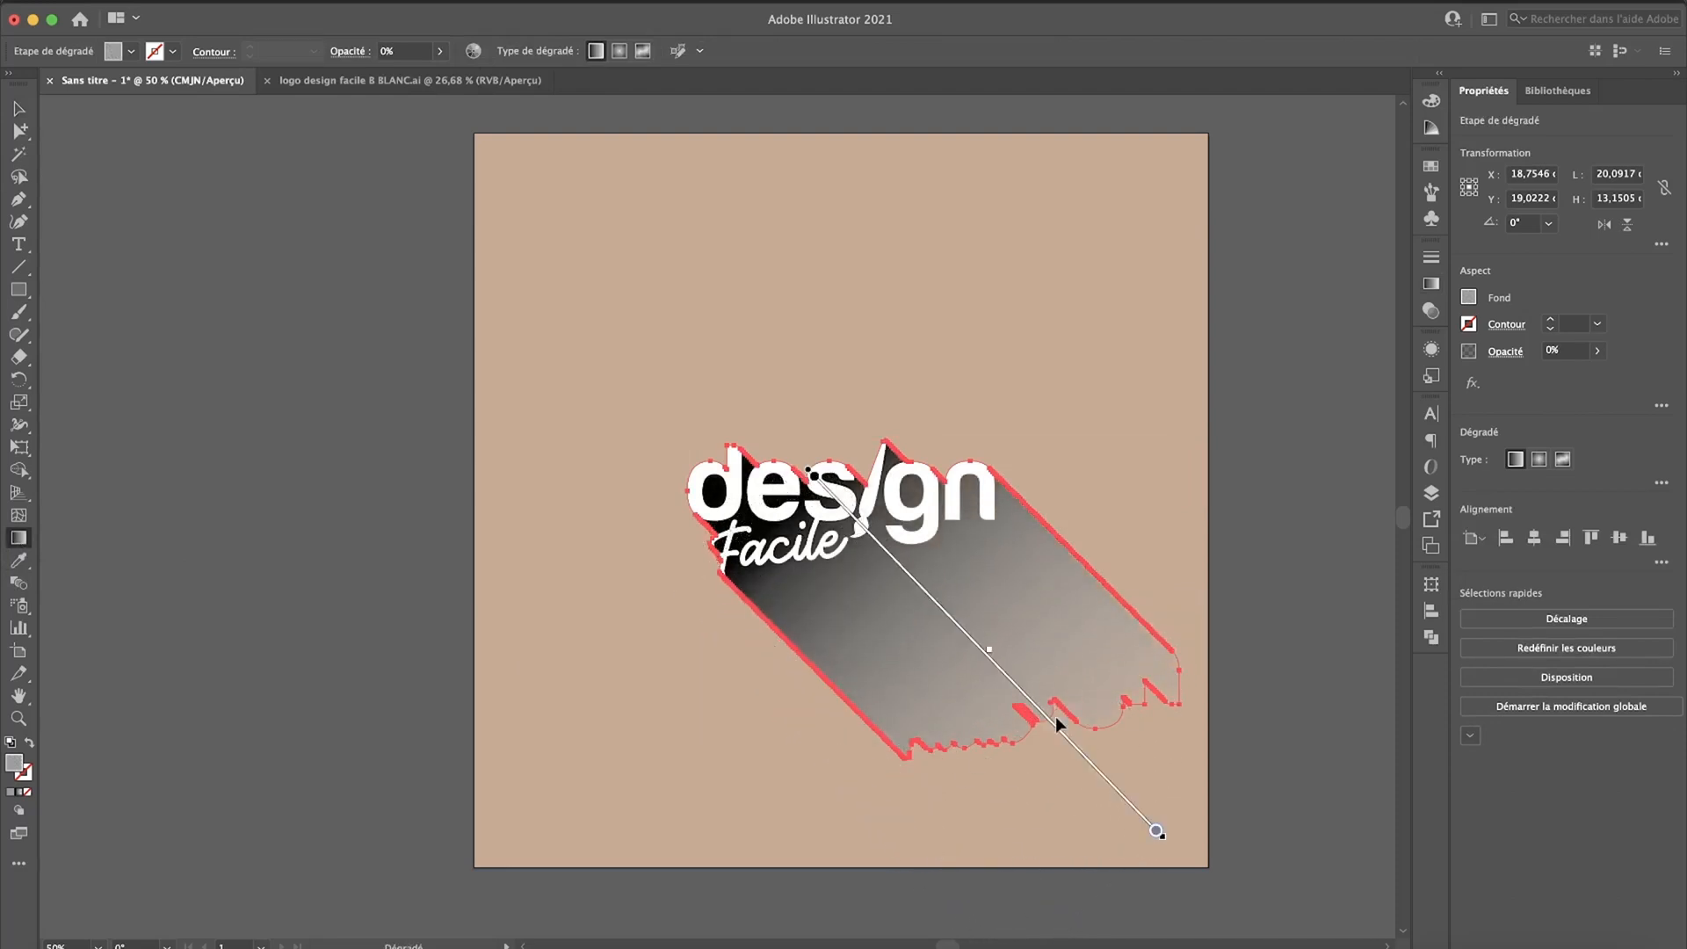
drag(1156, 831, 1028, 729)
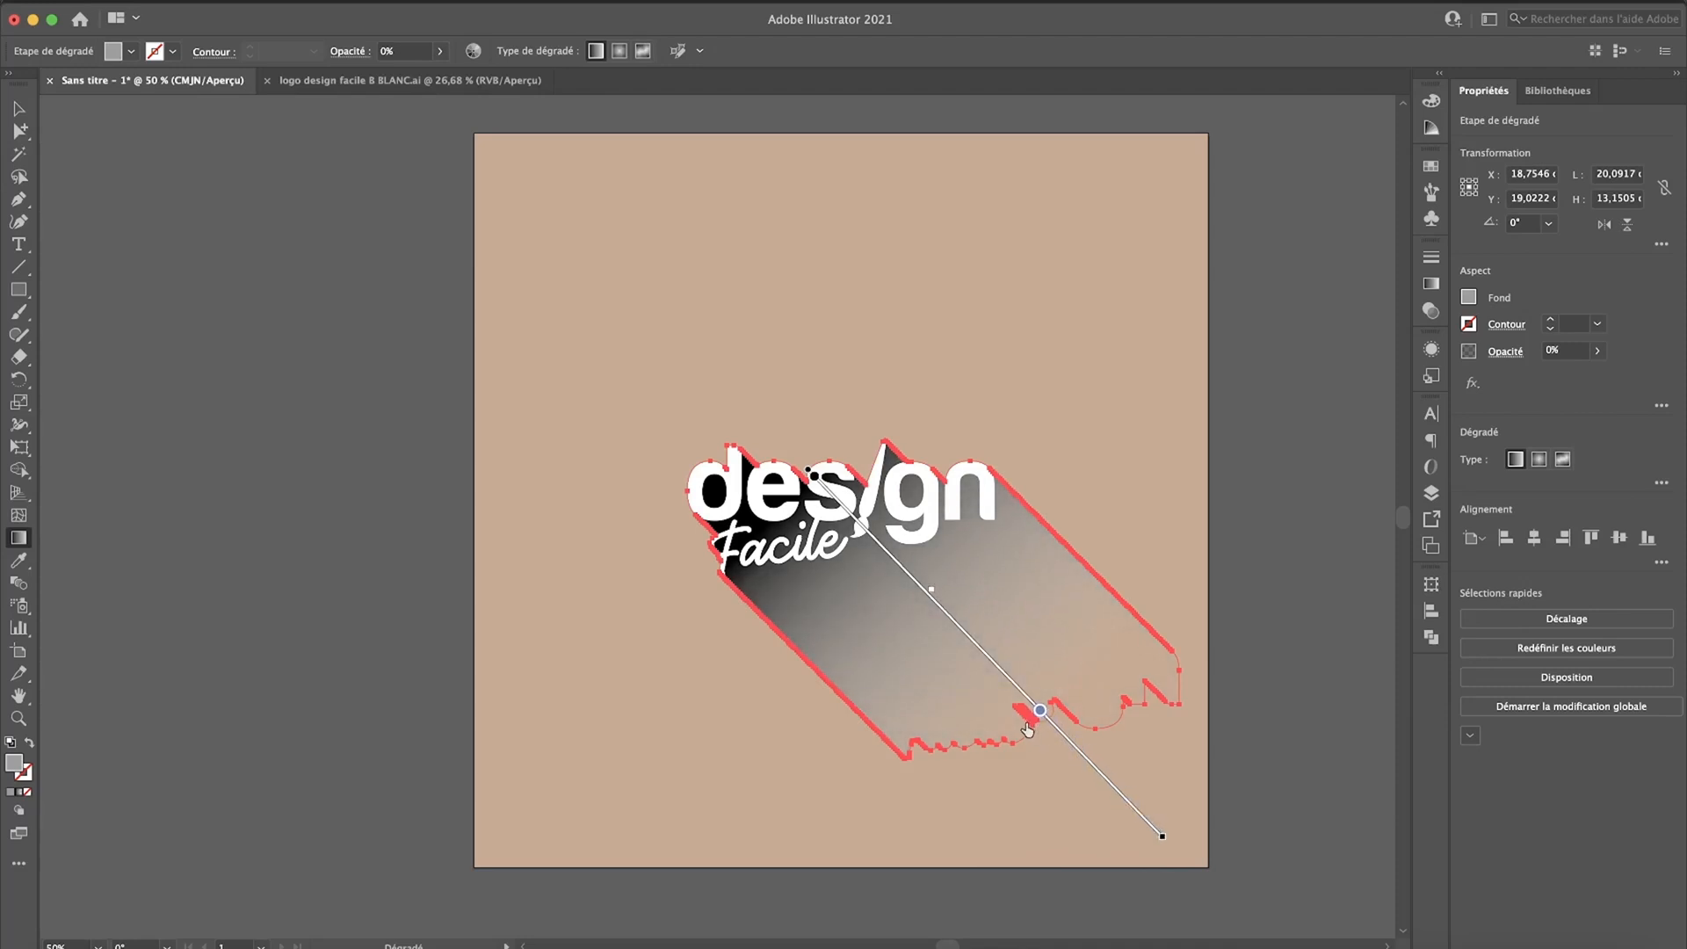
drag(975, 641, 938, 614)
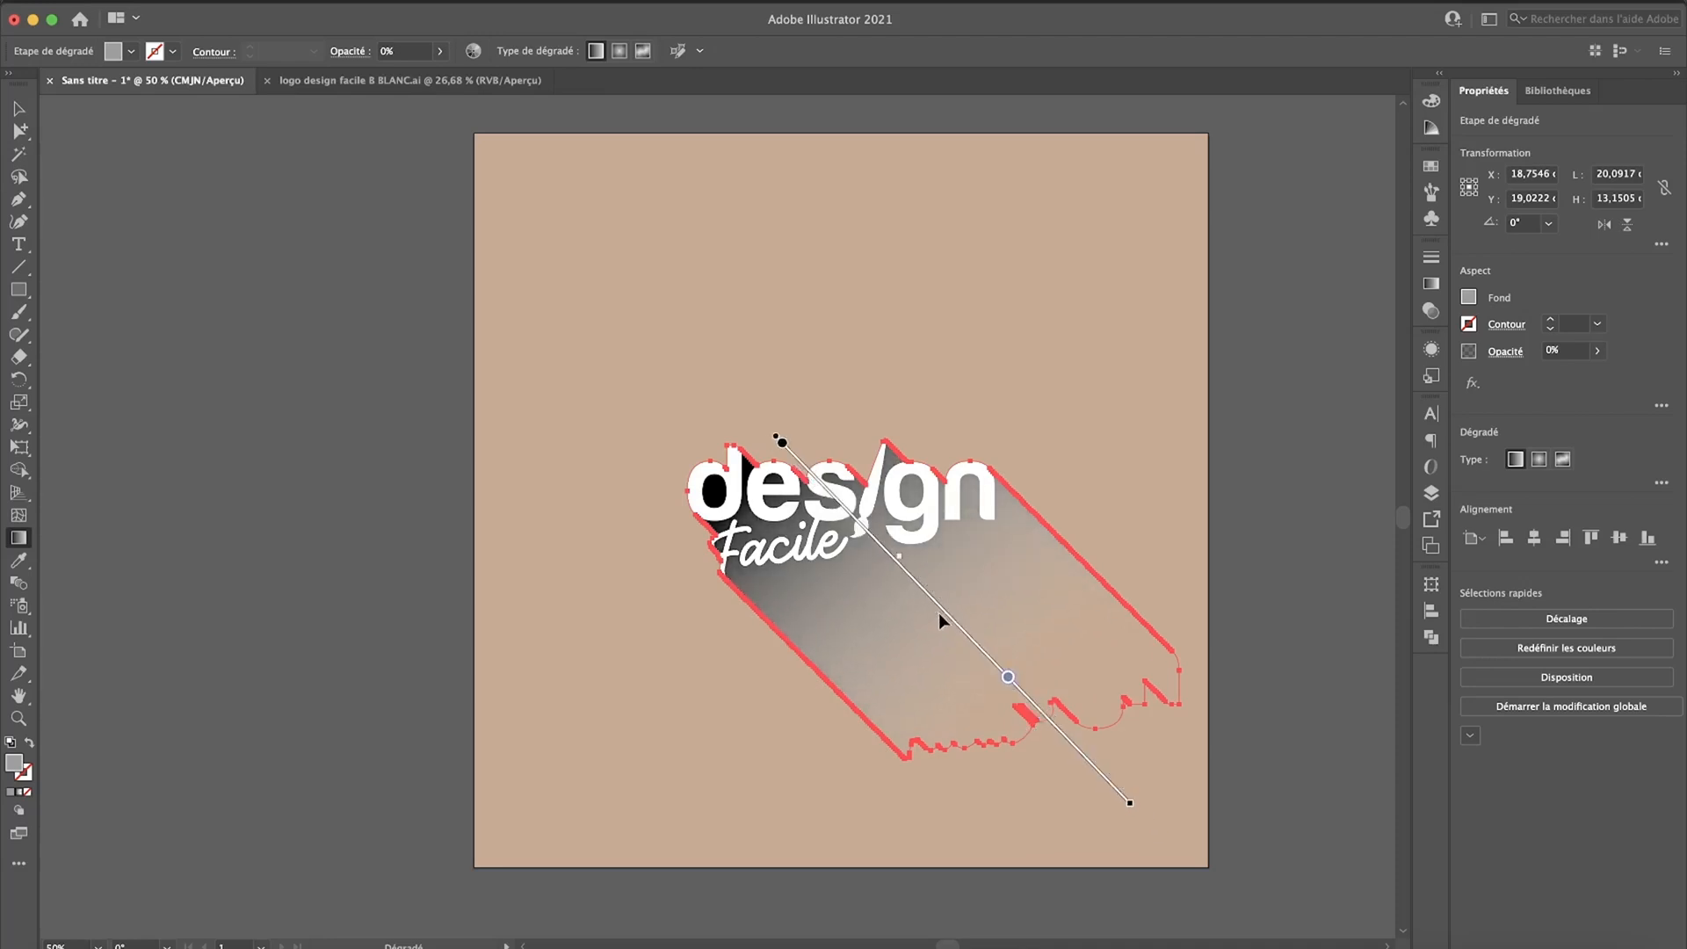
click(938, 613)
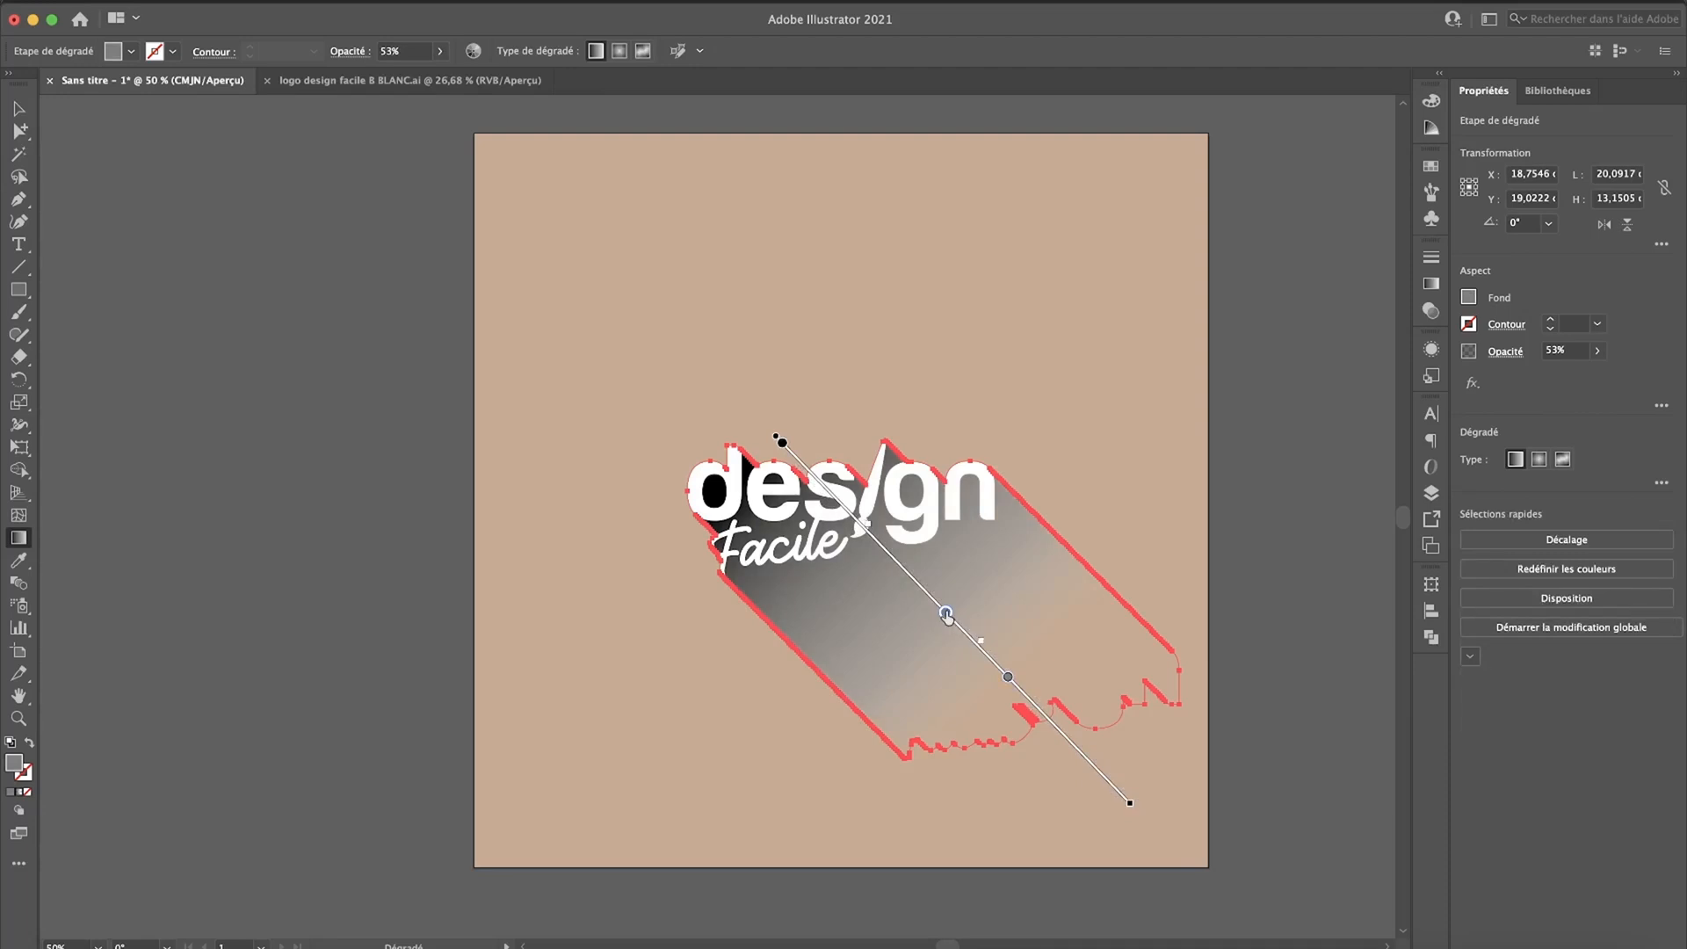
key(Delete)
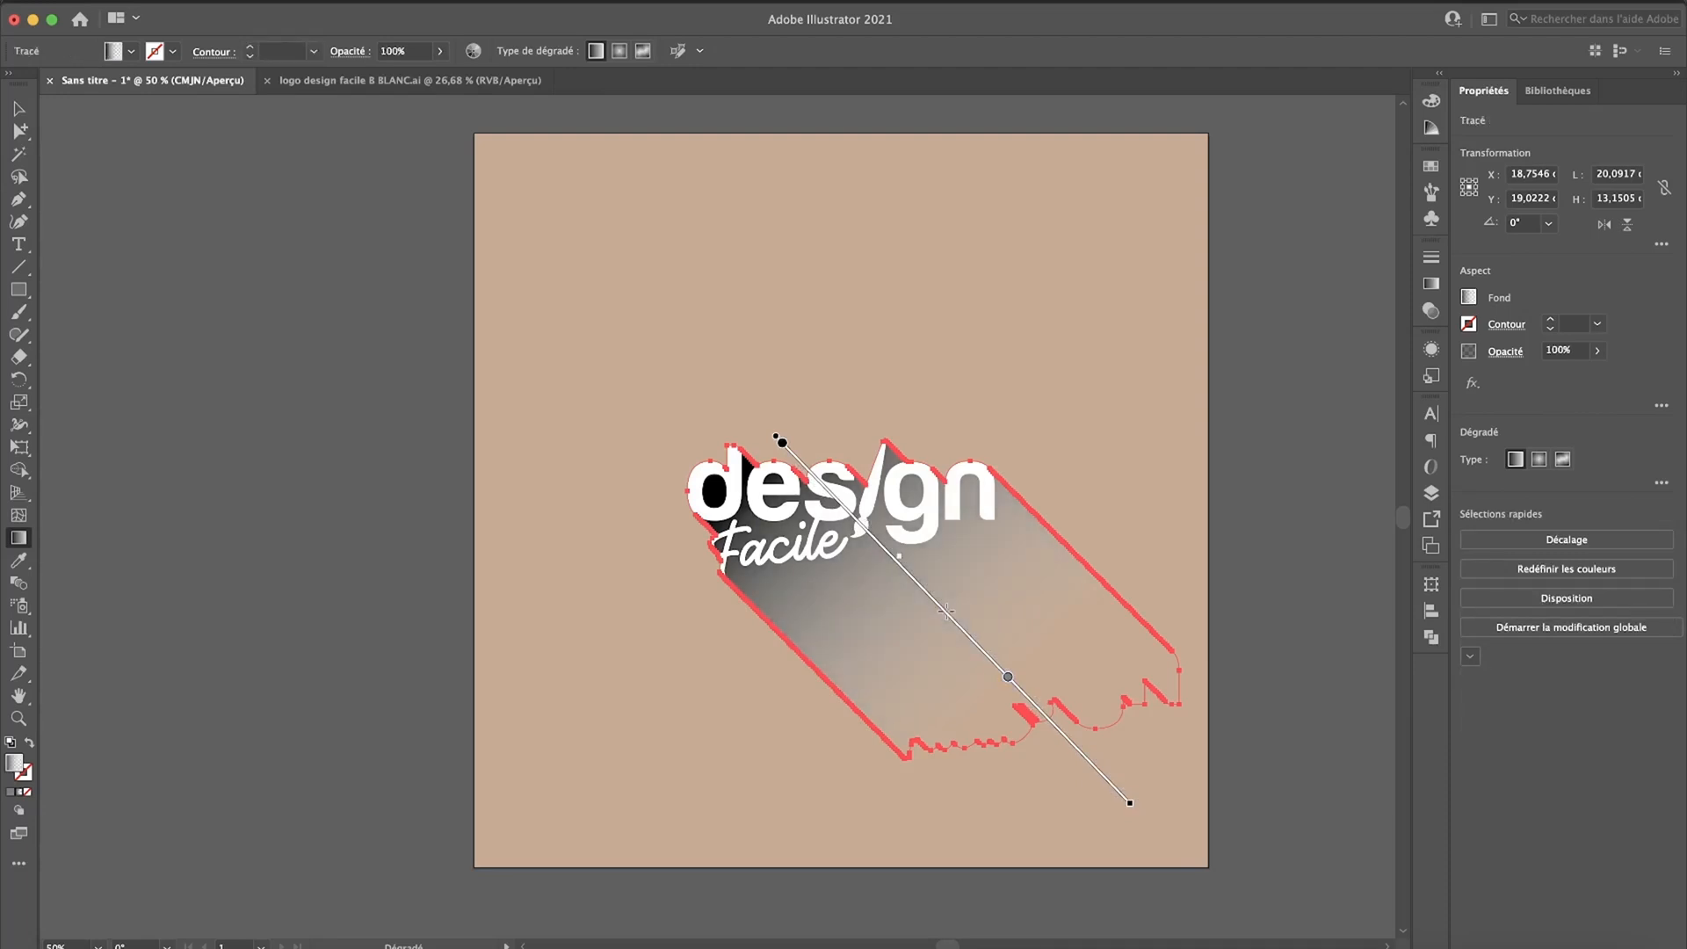
Step: Shorten the shadow's diagonal gradient line and place its transparent stop near the lower-right end
drag(1128, 802, 1054, 746)
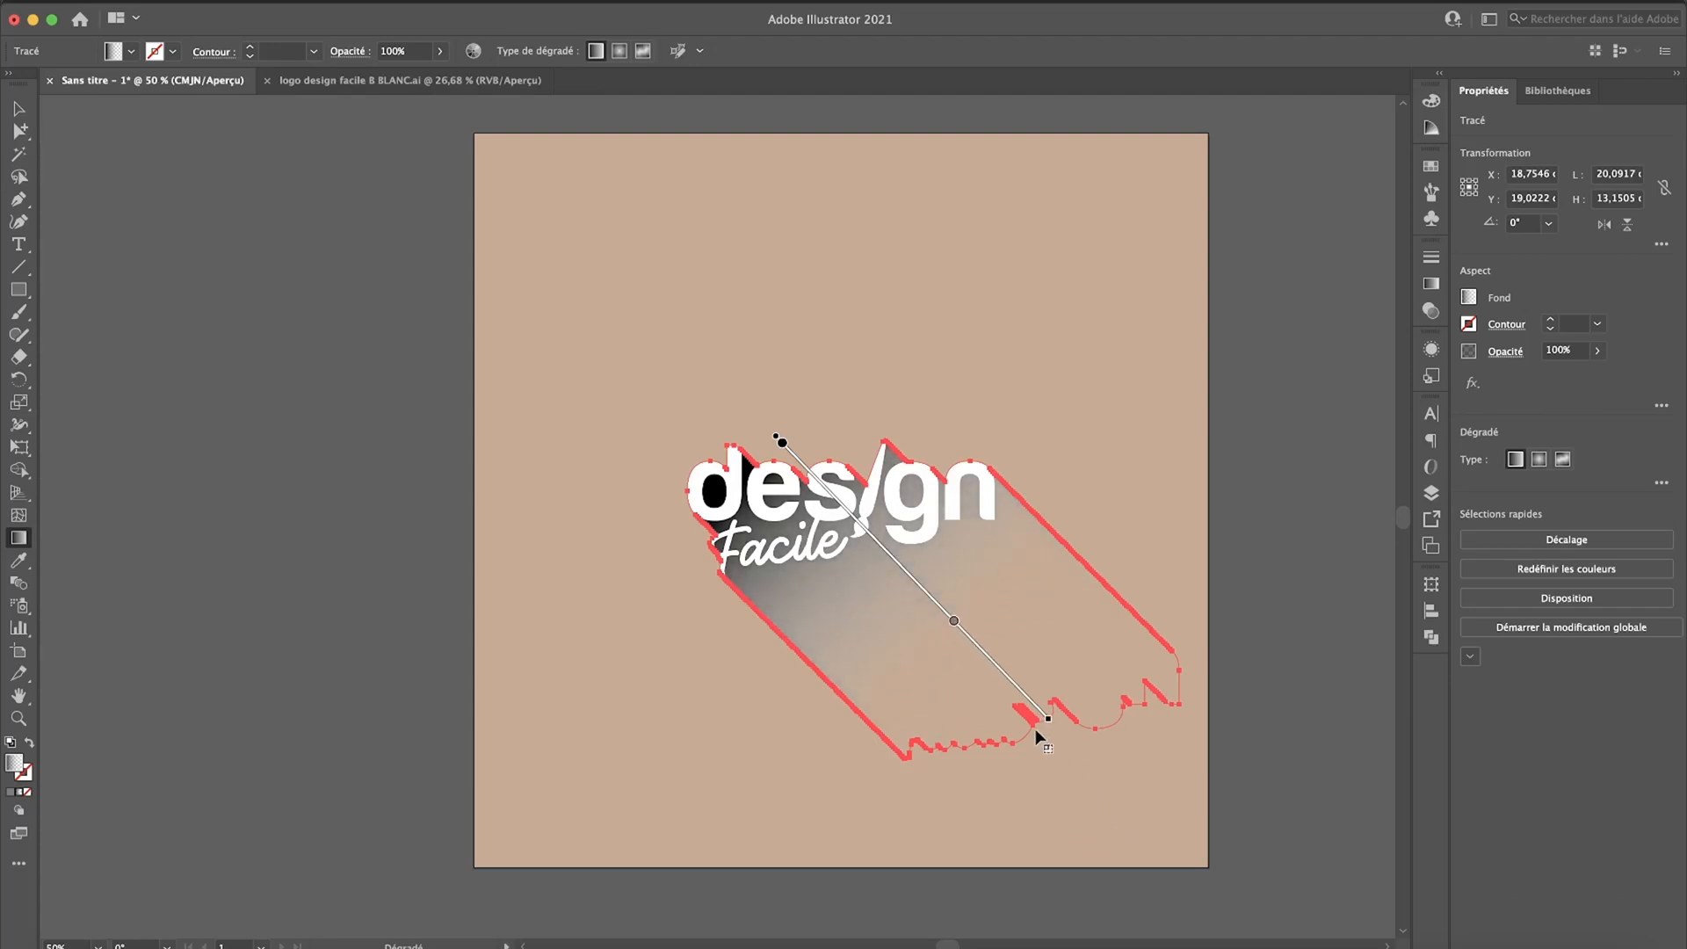
drag(954, 621, 1010, 682)
click(1009, 679)
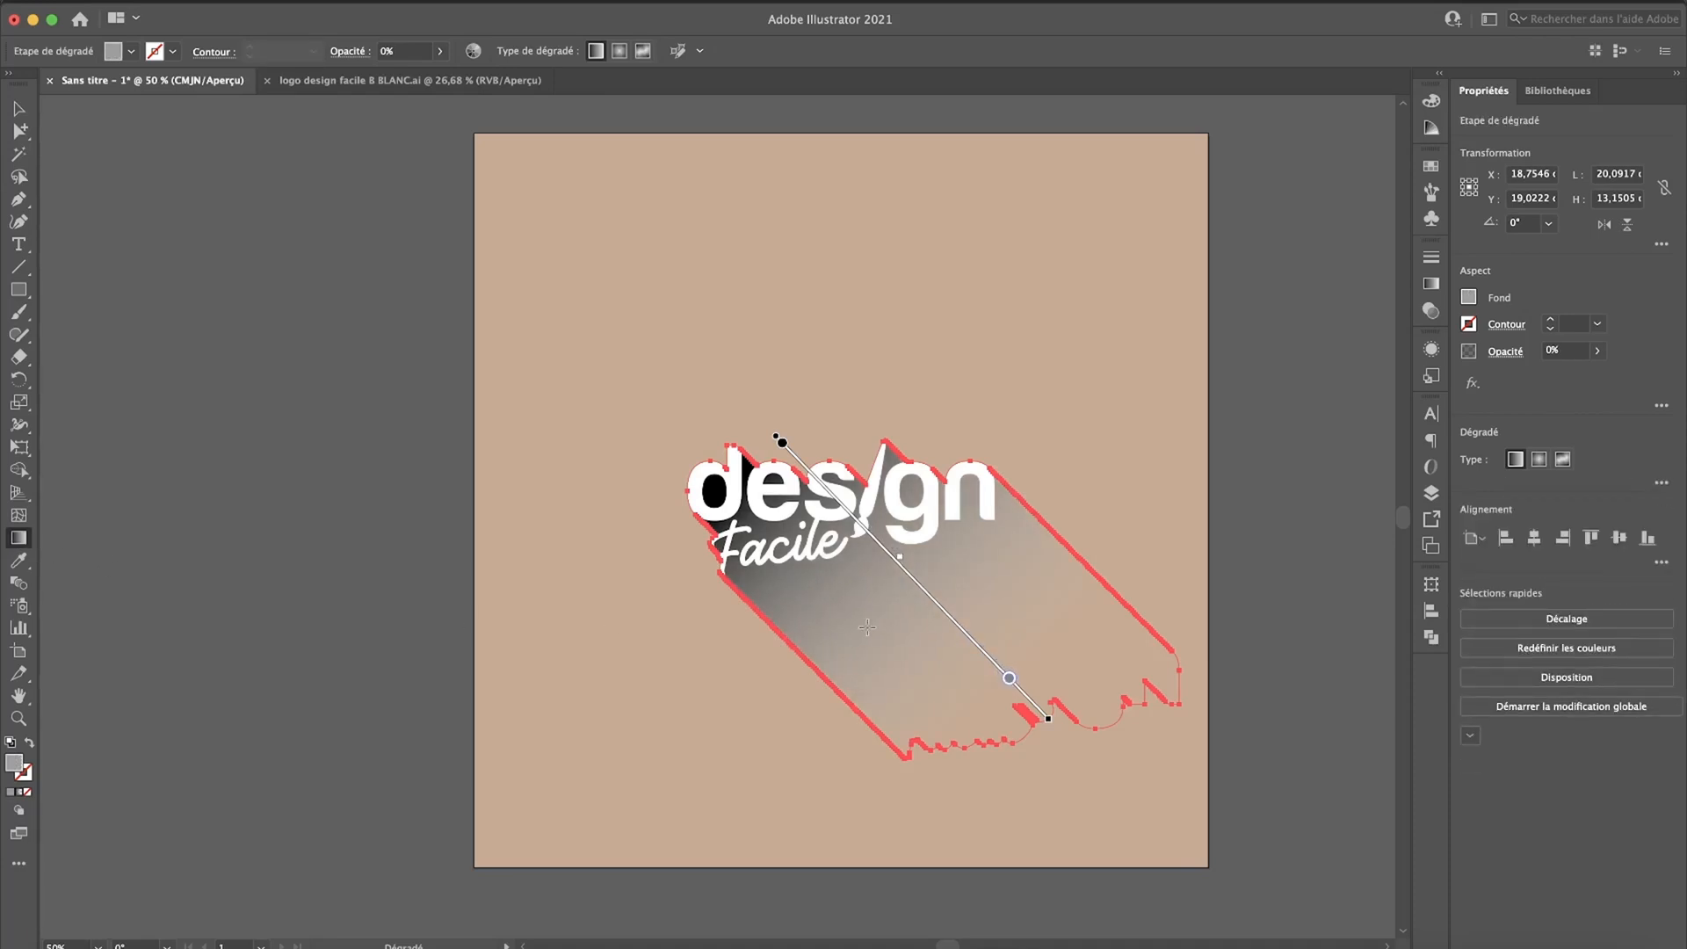
key(v)
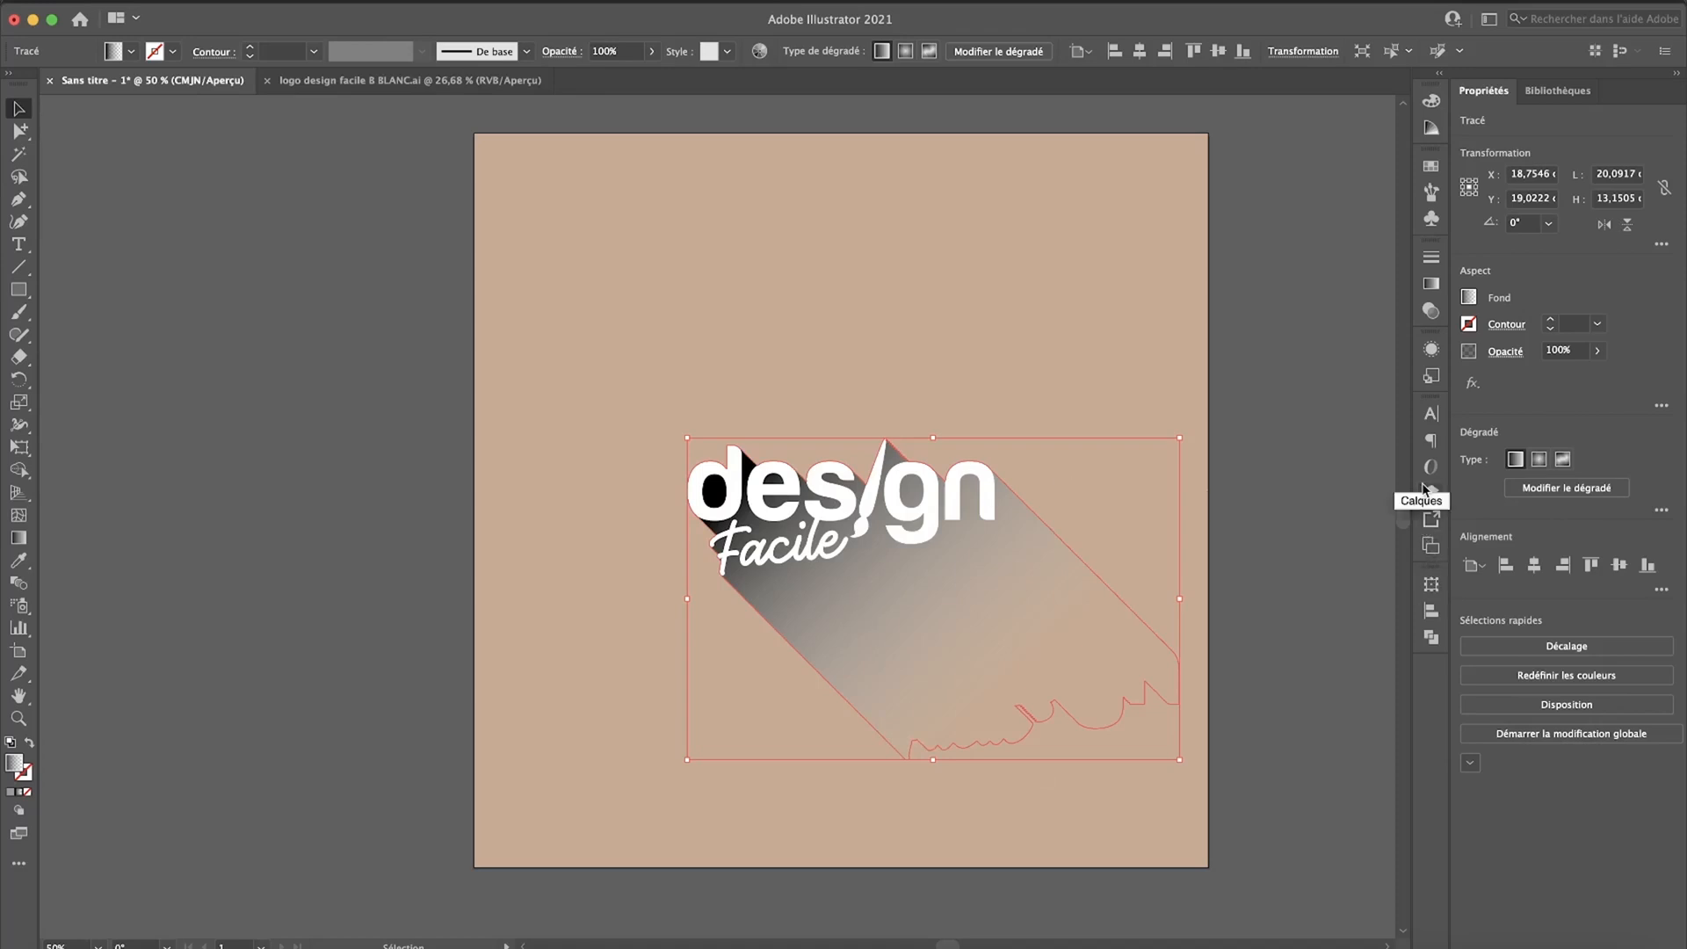
Step: Set the shadow shape's blending mode to Produit and its opacity to 30%, leaving nothing selected
click(1431, 311)
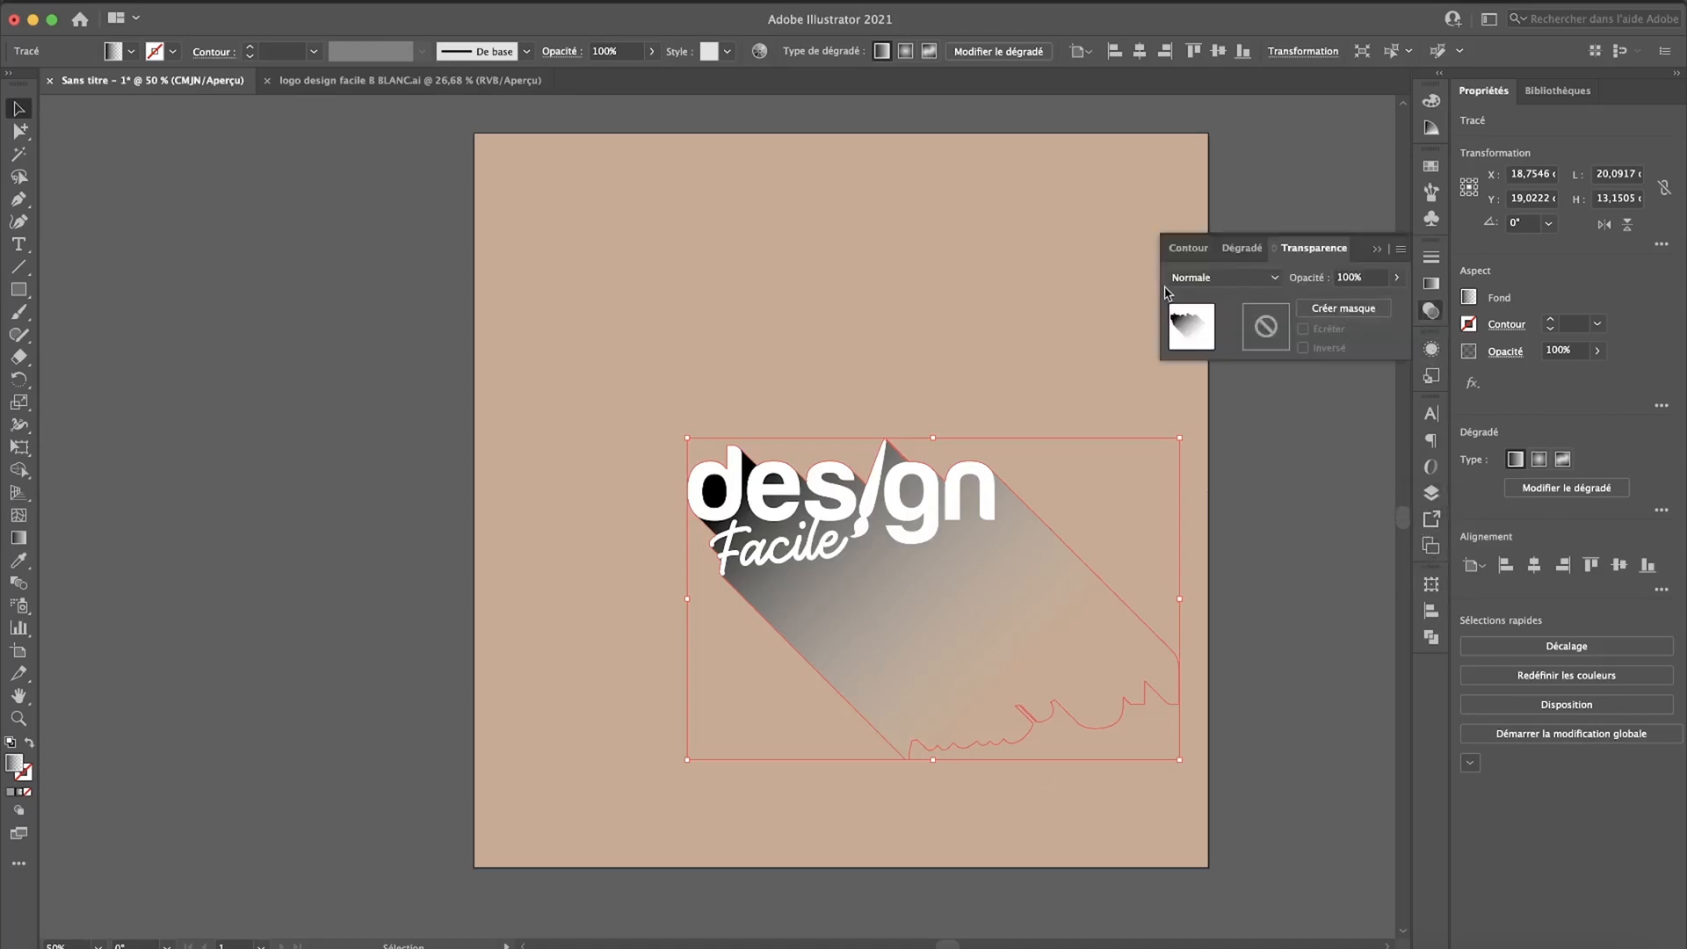
click(1181, 279)
click(1200, 345)
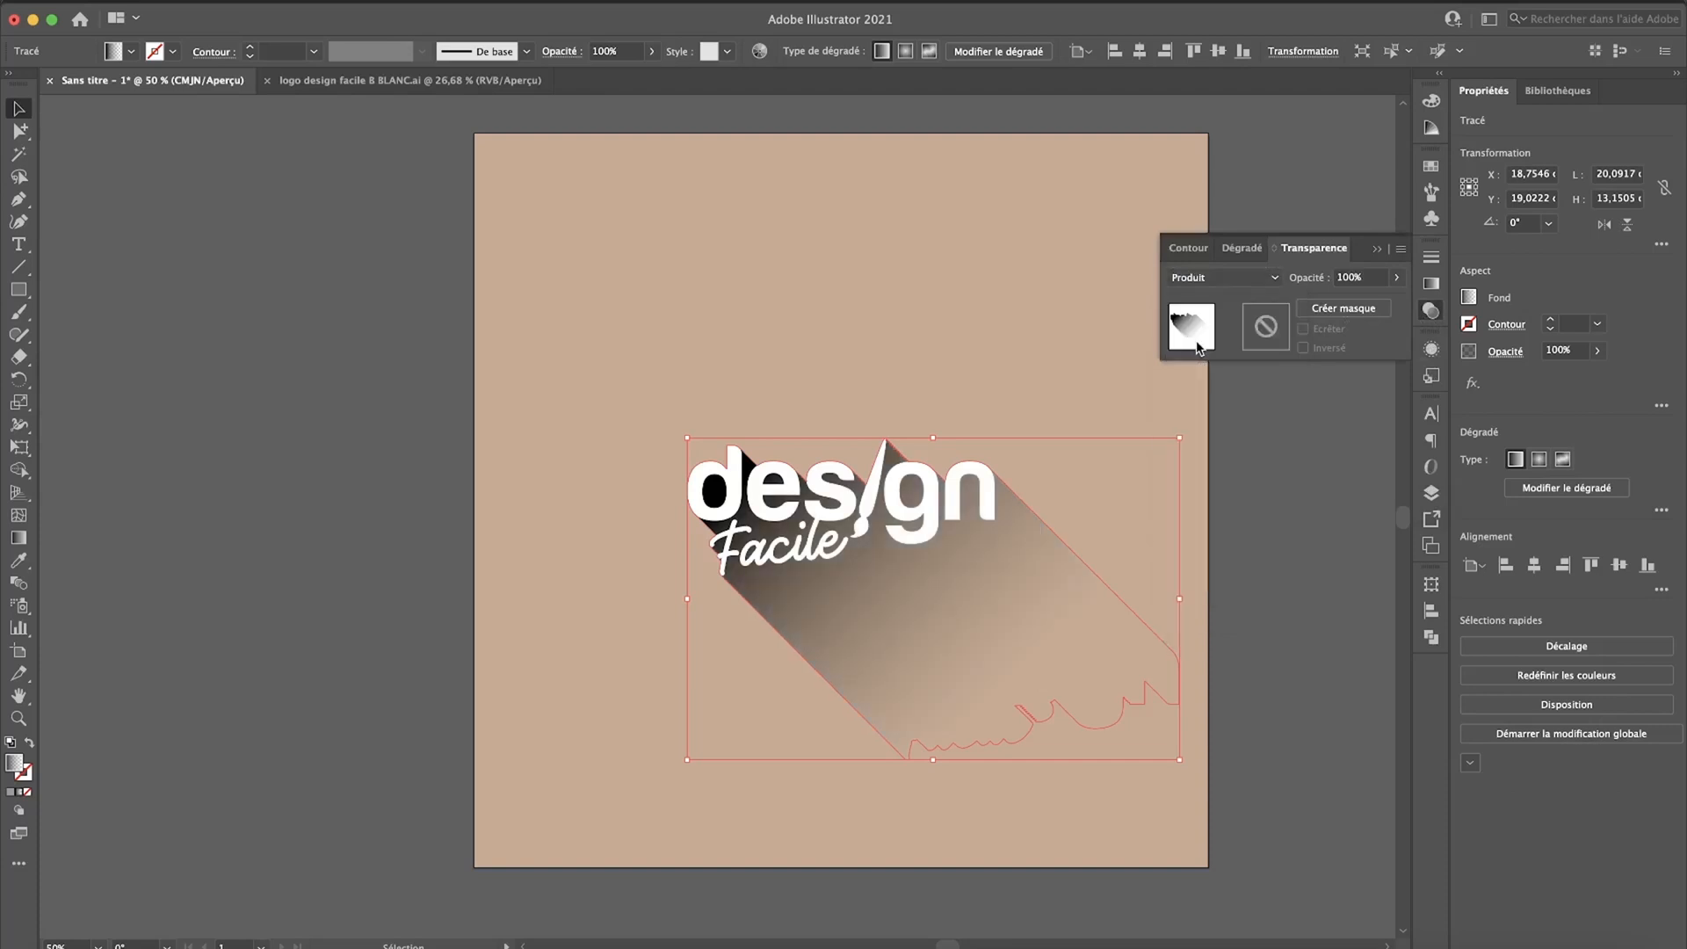
click(1396, 276)
drag(1396, 302, 1345, 307)
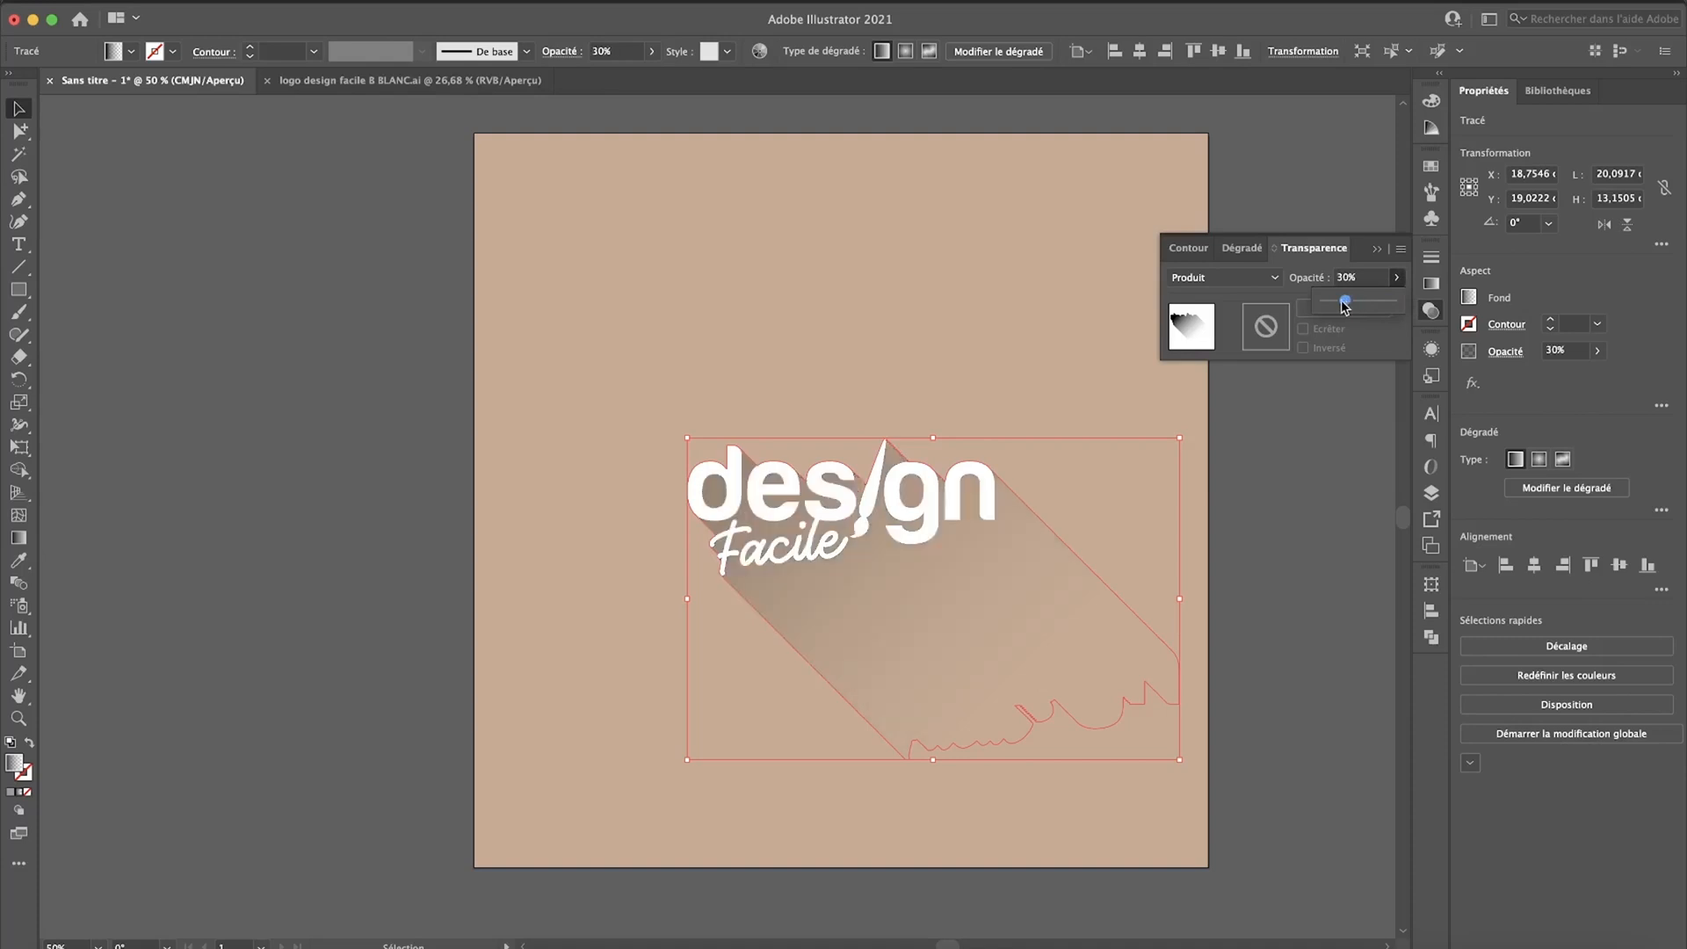
click(872, 322)
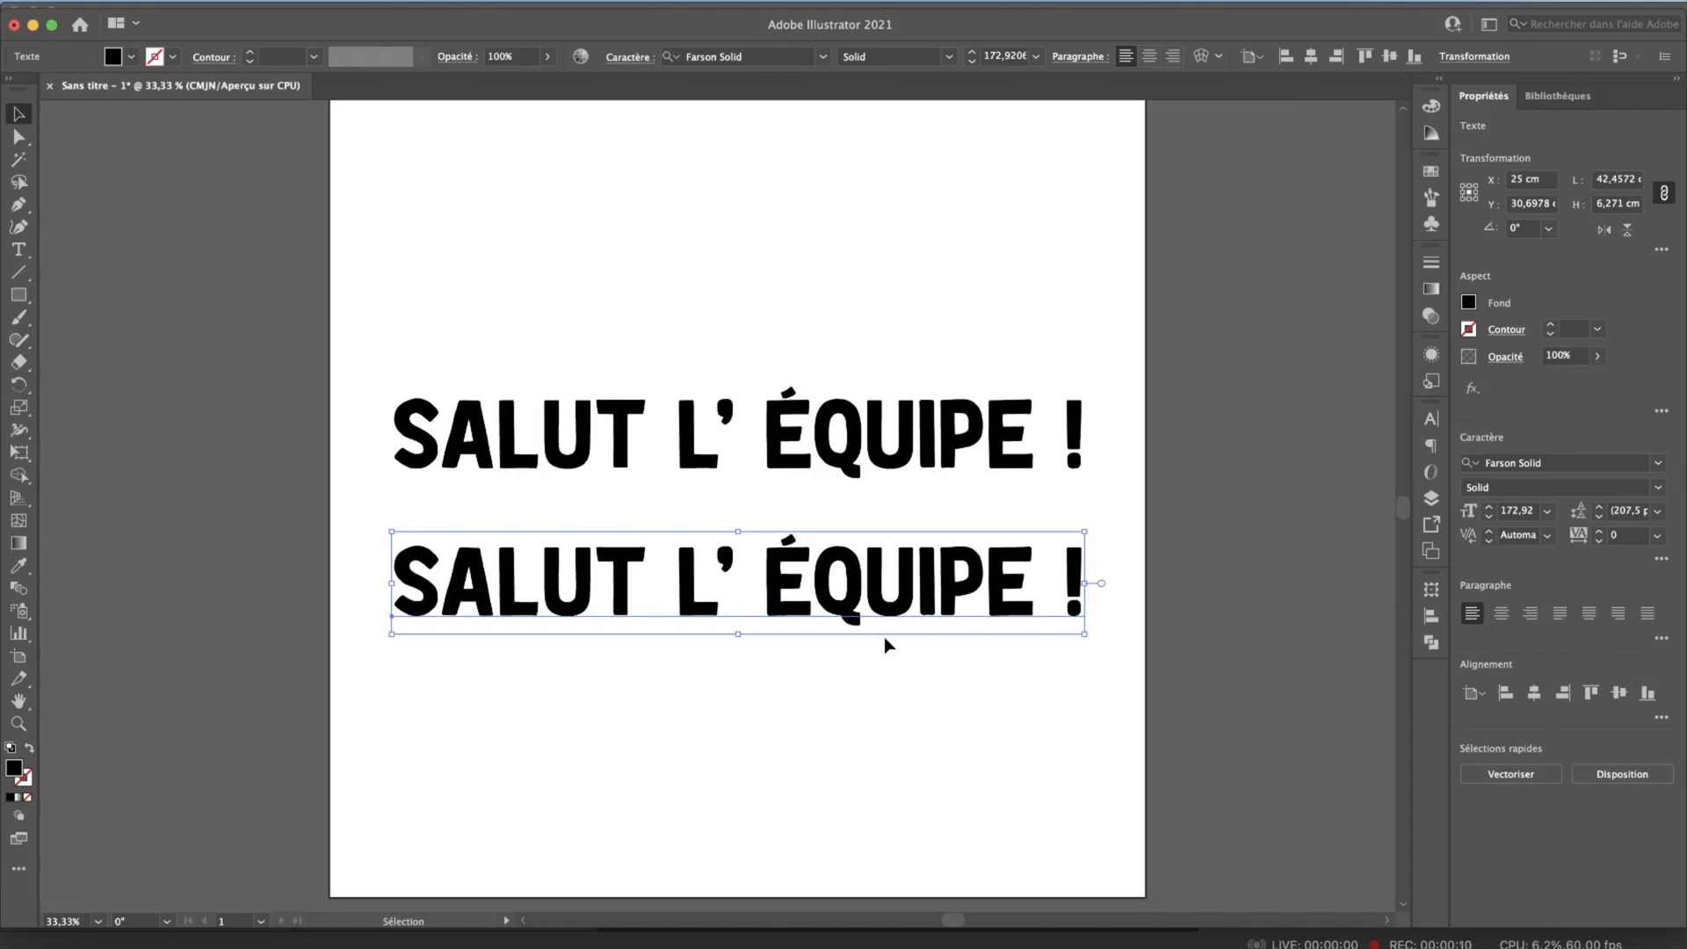
Step: Try a gradient fill on the upper "SALUT L’ ÉQUIPE !" live text, restore its black fill, and convert it to outlines
click(758, 428)
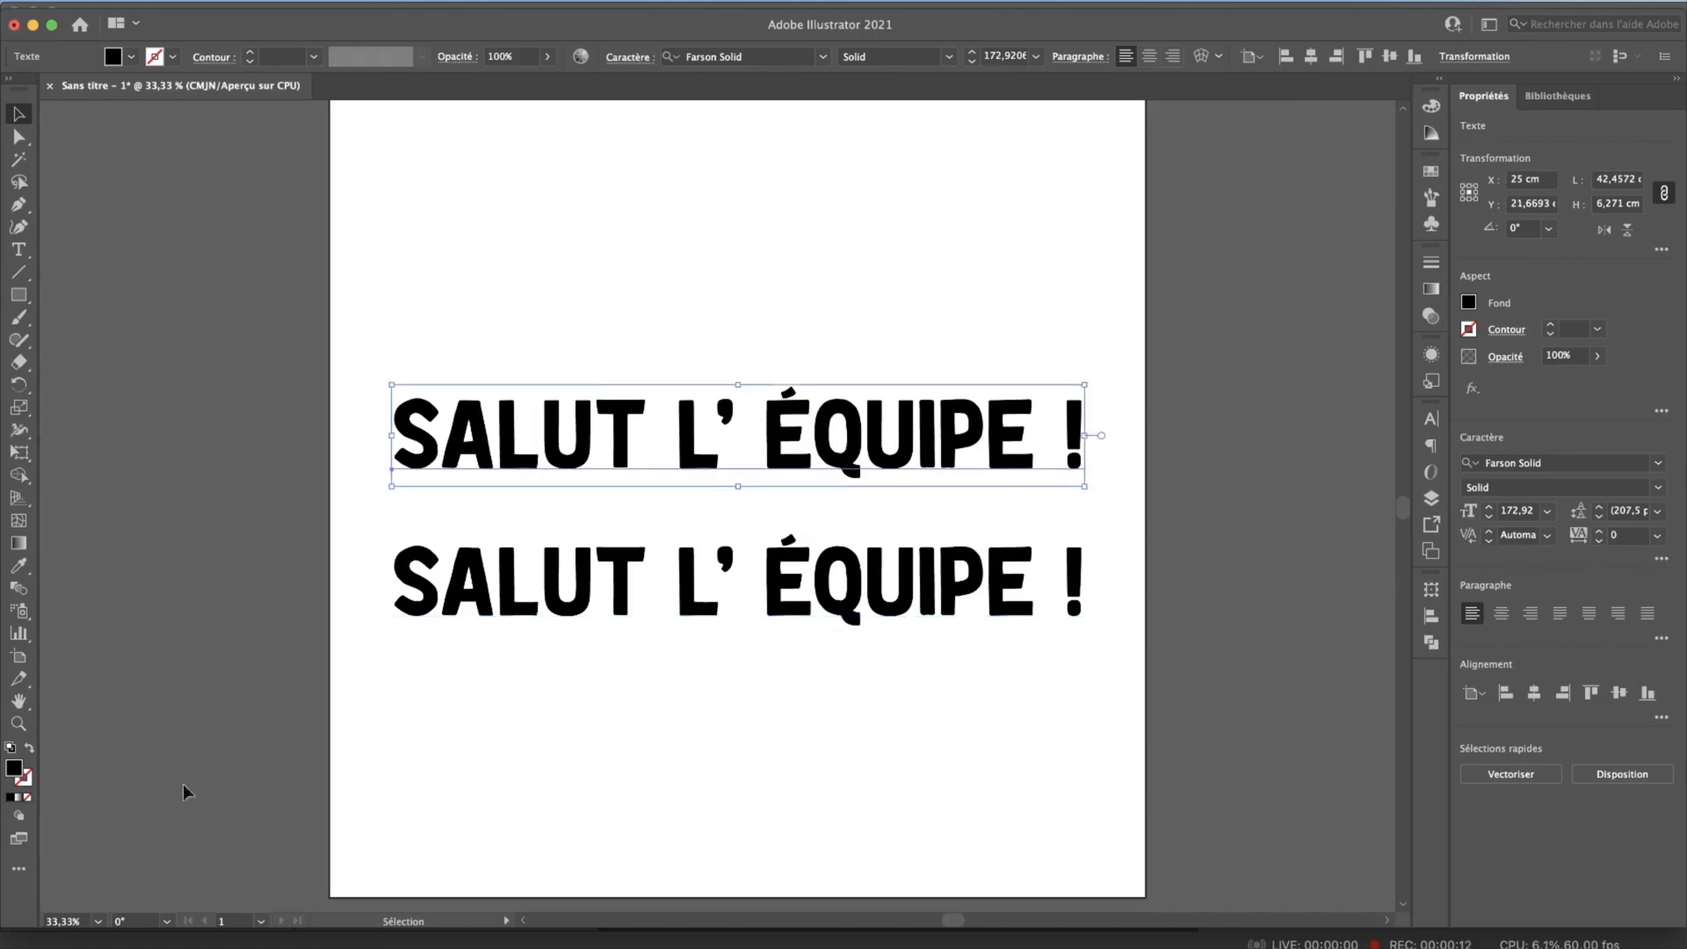
click(19, 797)
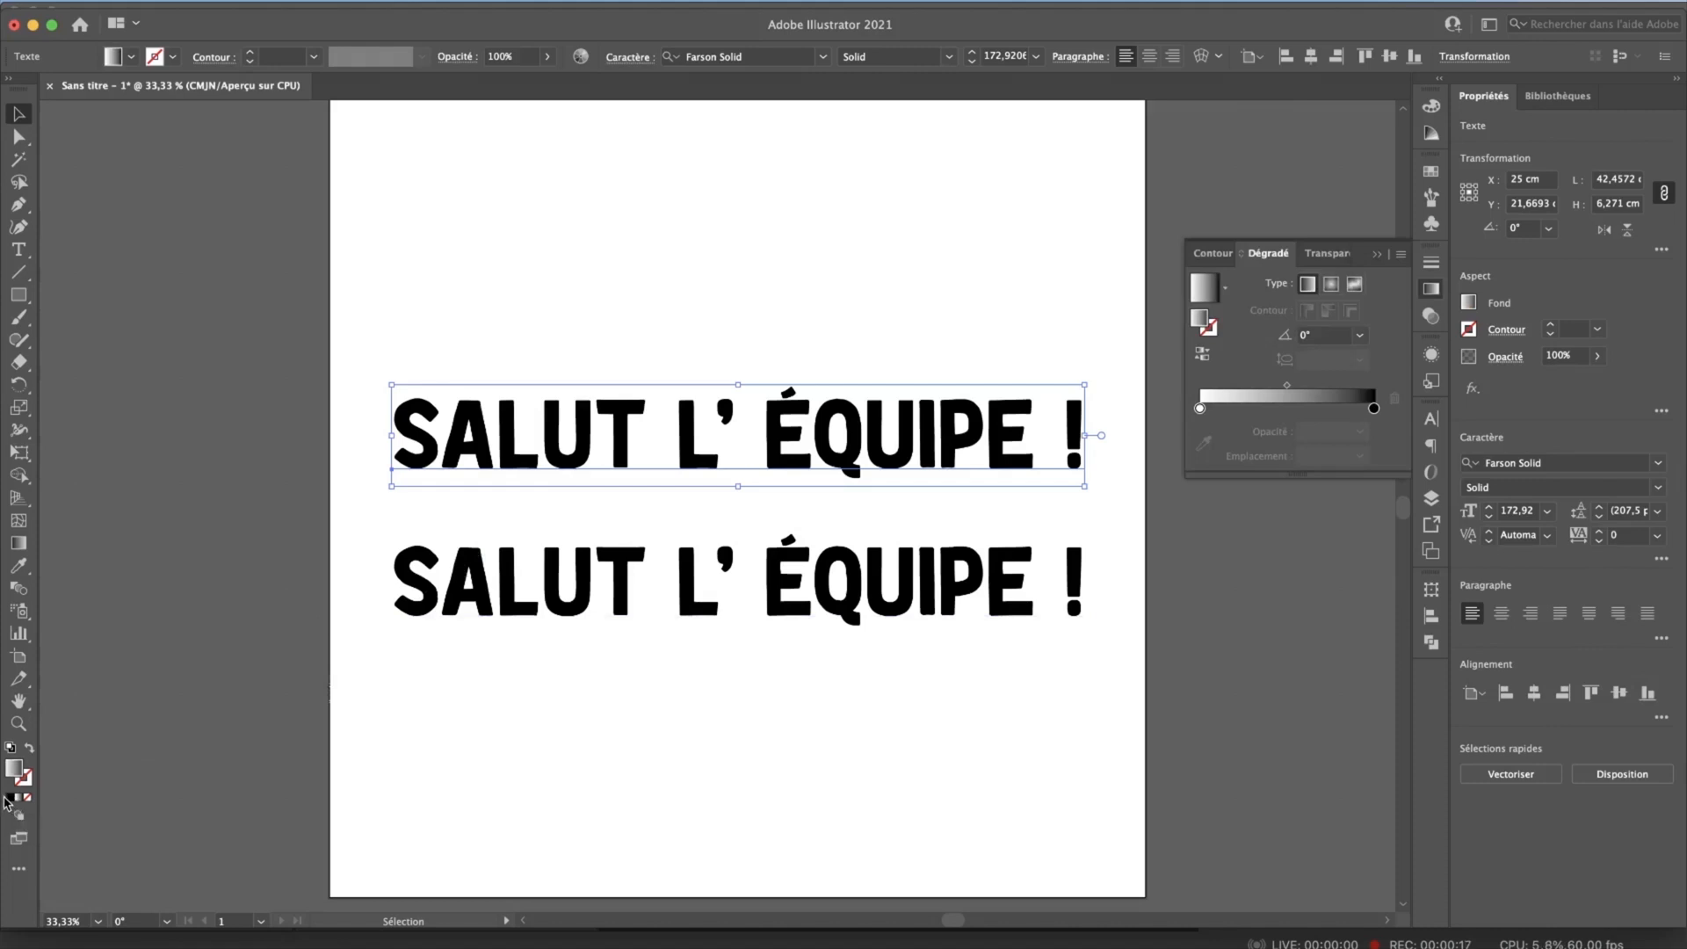
right_click(506, 430)
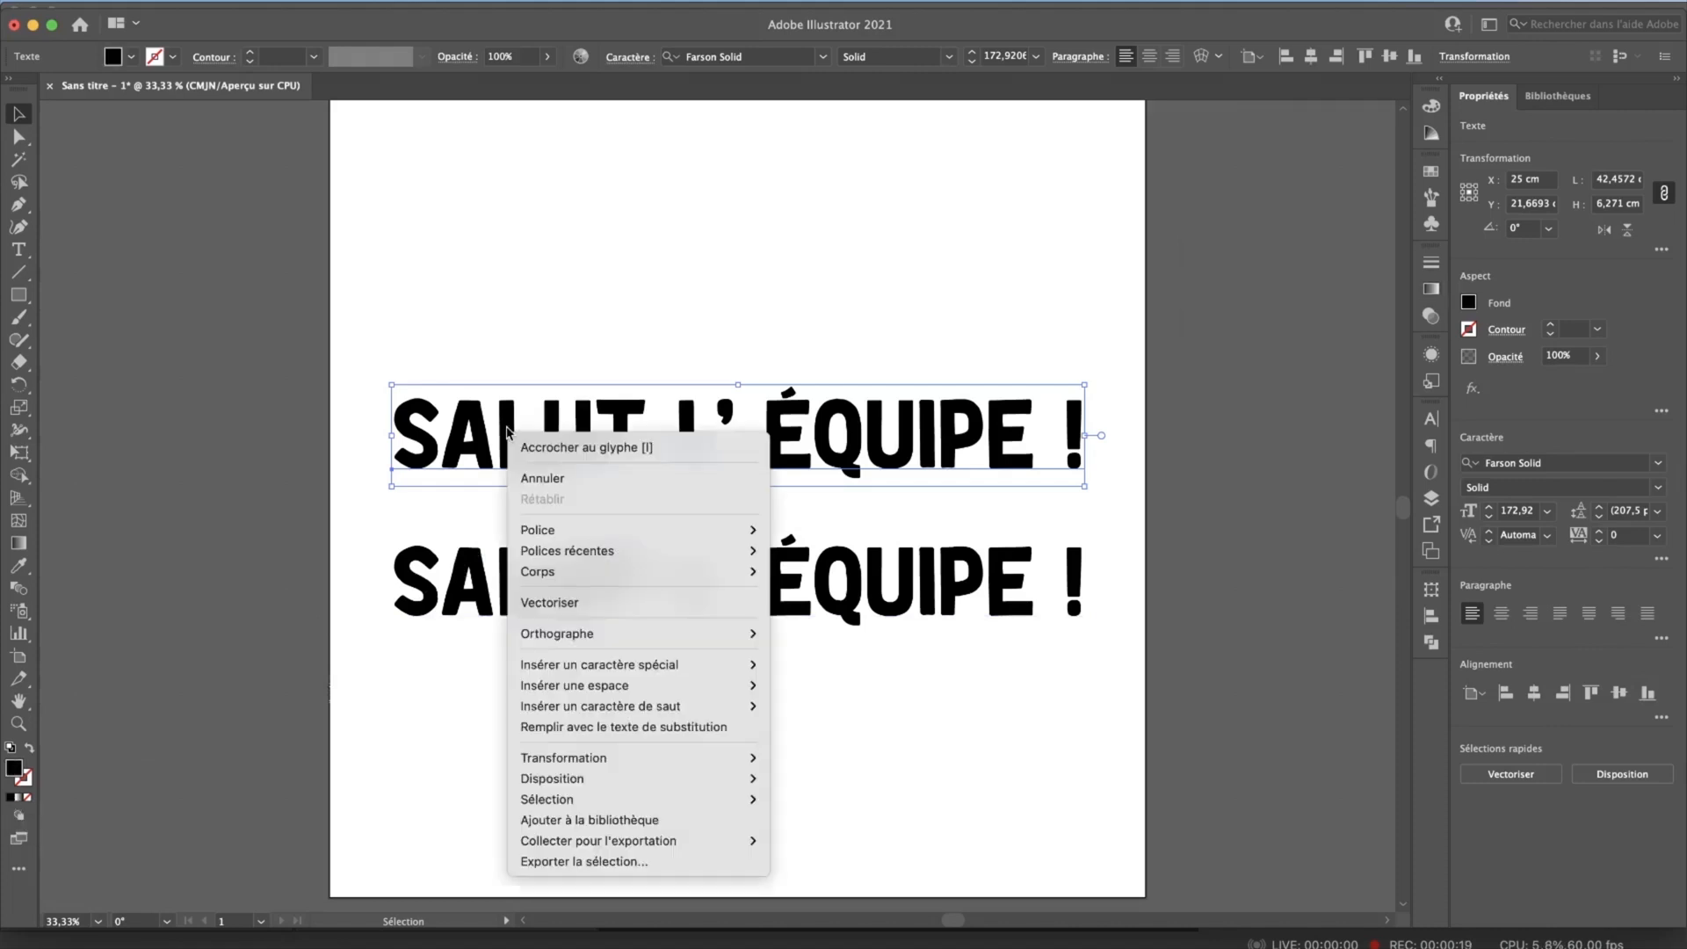
click(544, 602)
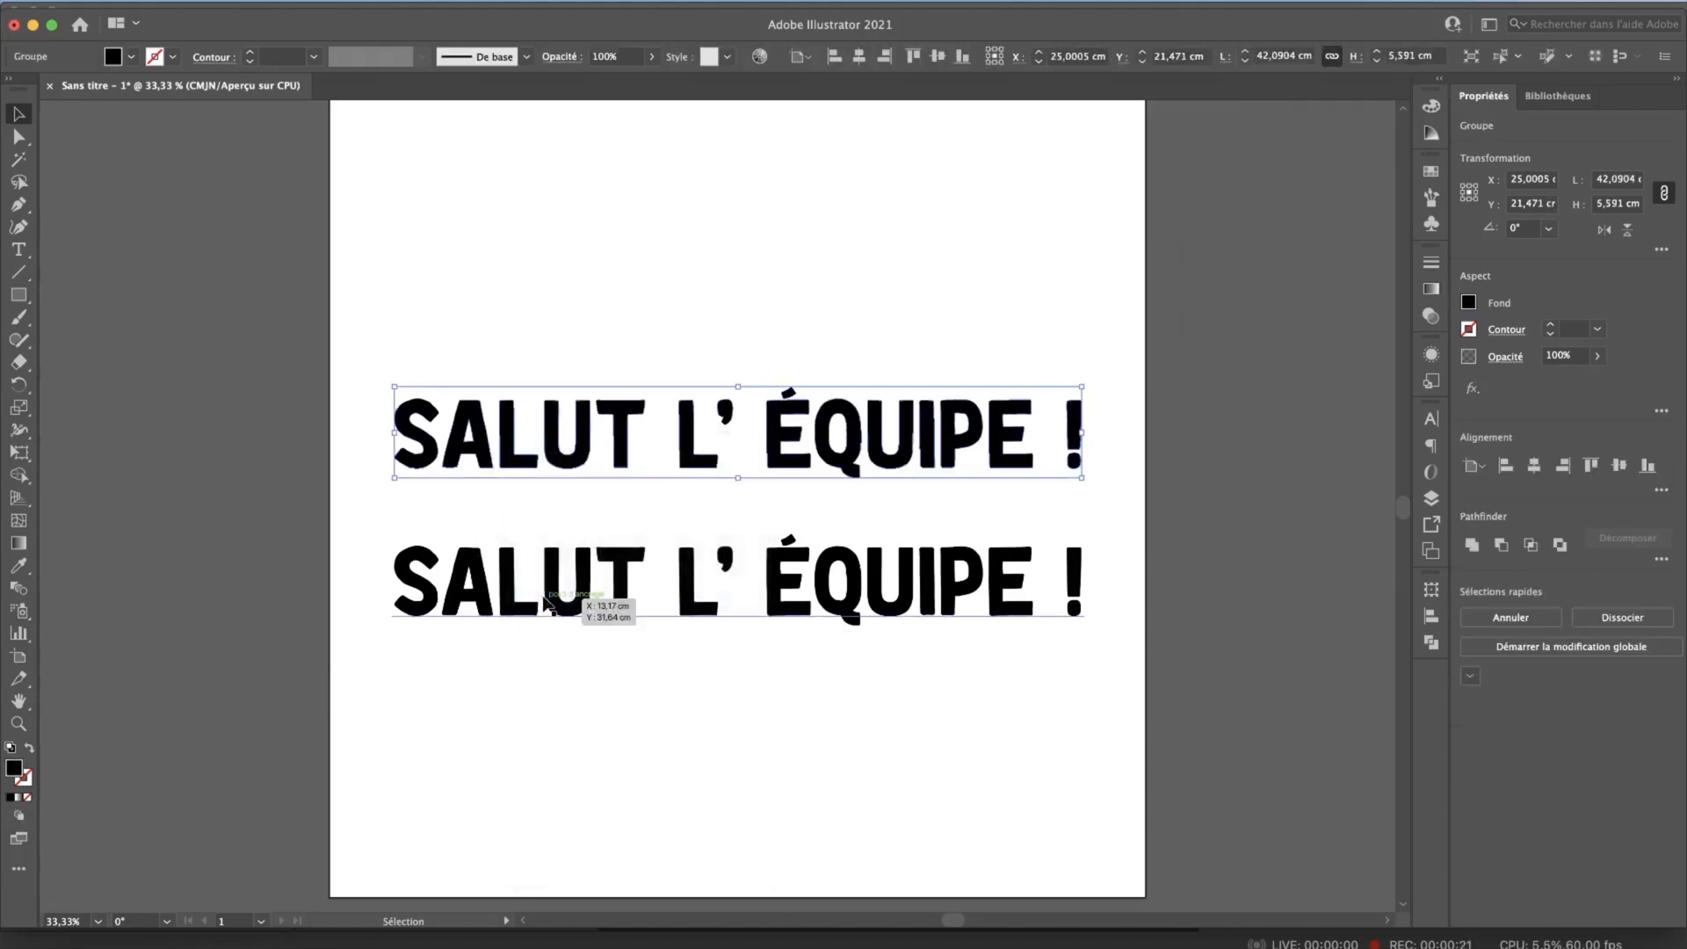
Step: Fill the outlined upper "SALUT L’ ÉQUIPE !" with the white-to-black gradient and make it a compound path so one gradient spans all letters
click(18, 800)
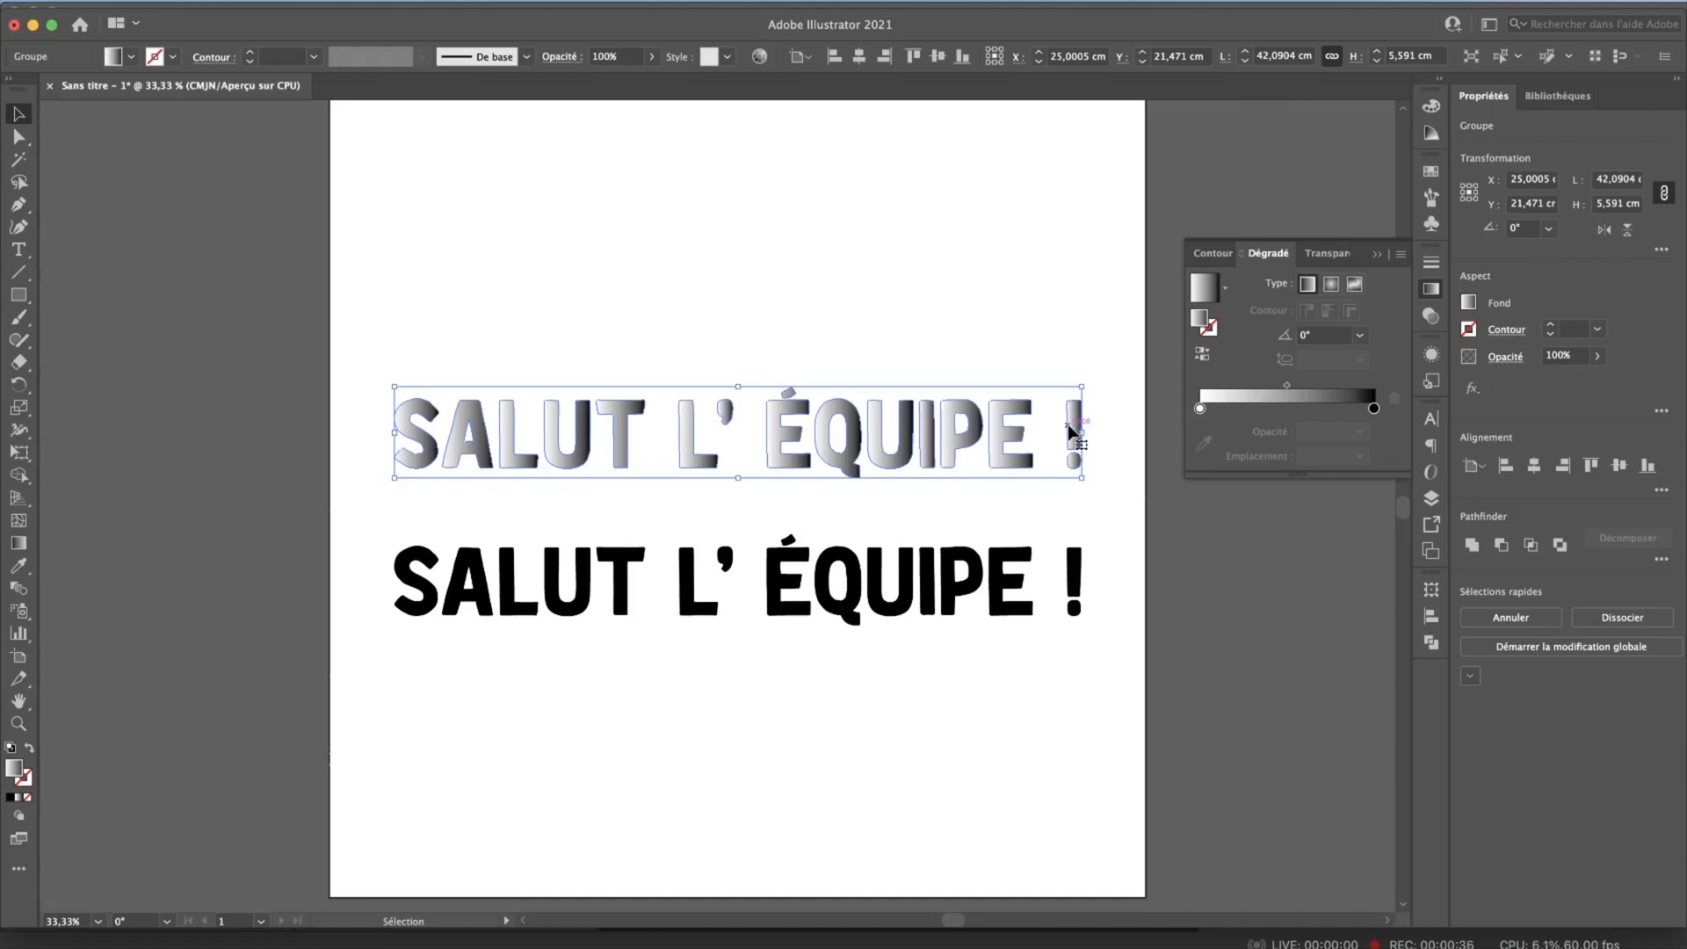
click(255, 1)
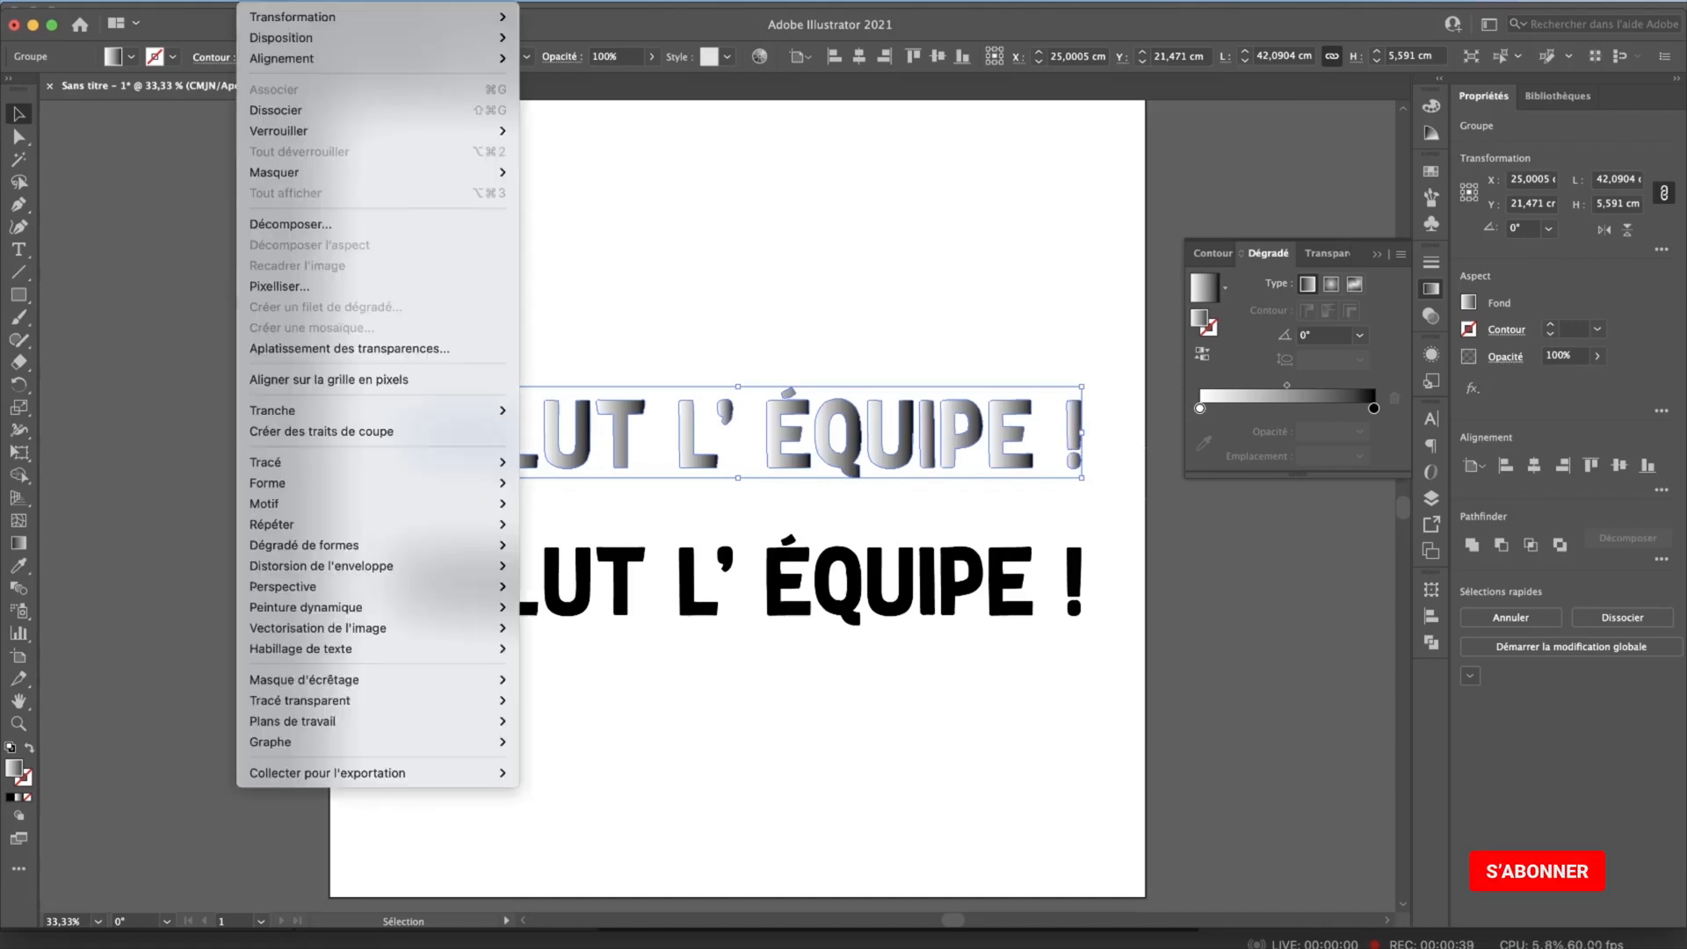
mouse_move(316, 704)
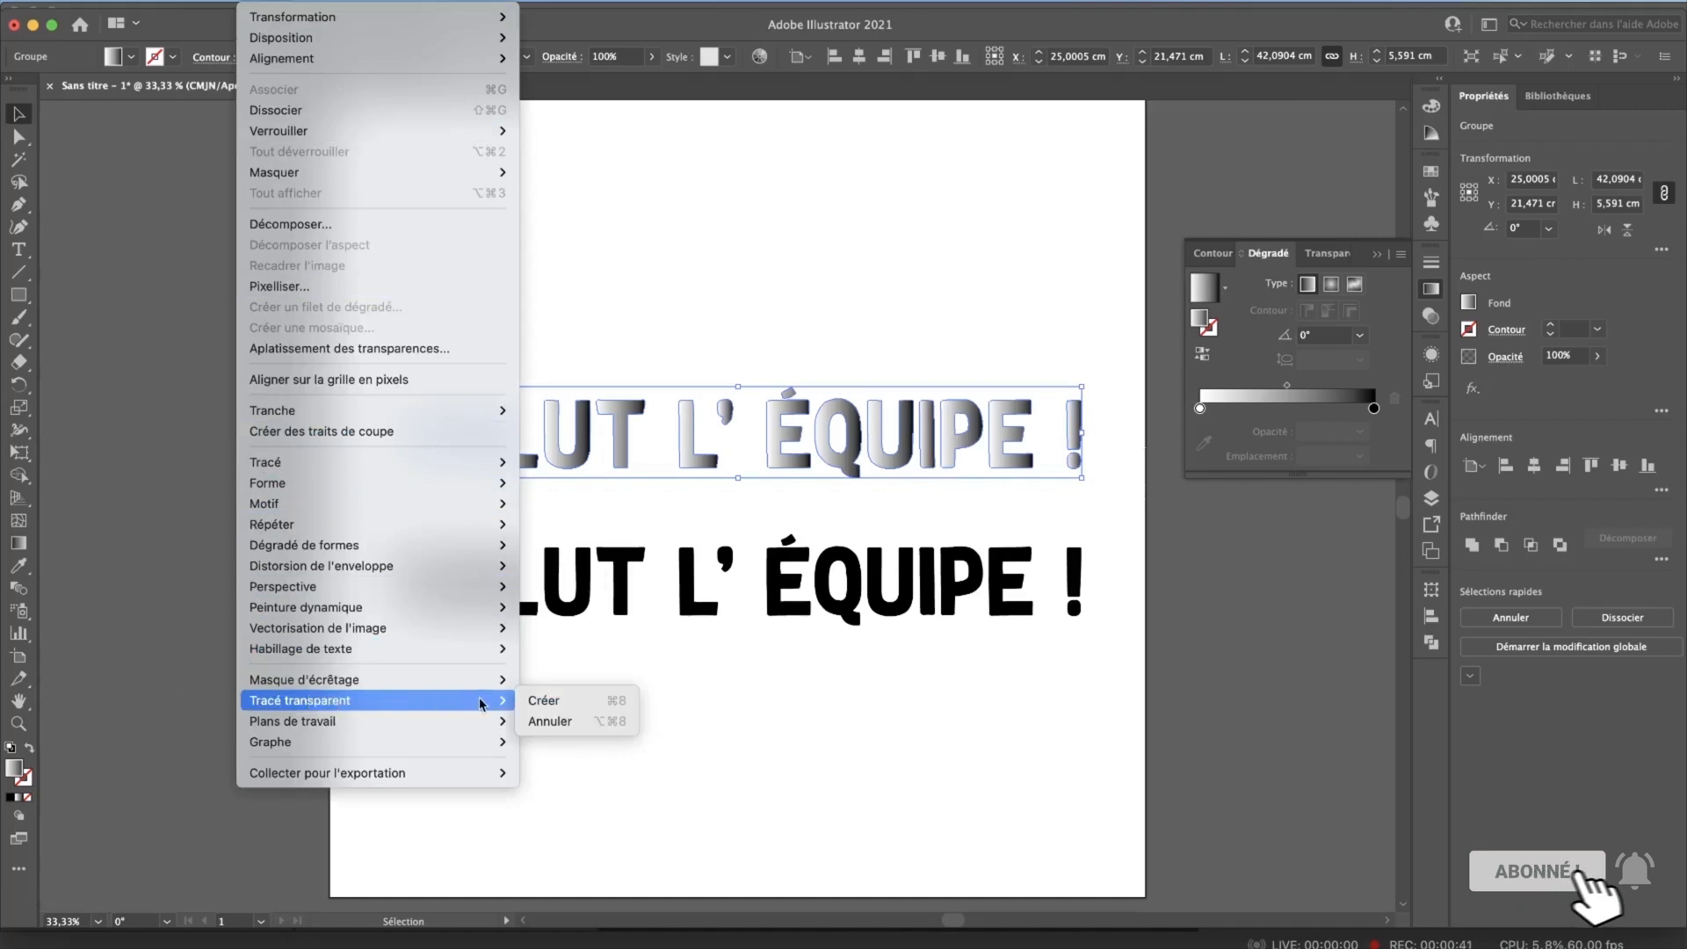
click(569, 700)
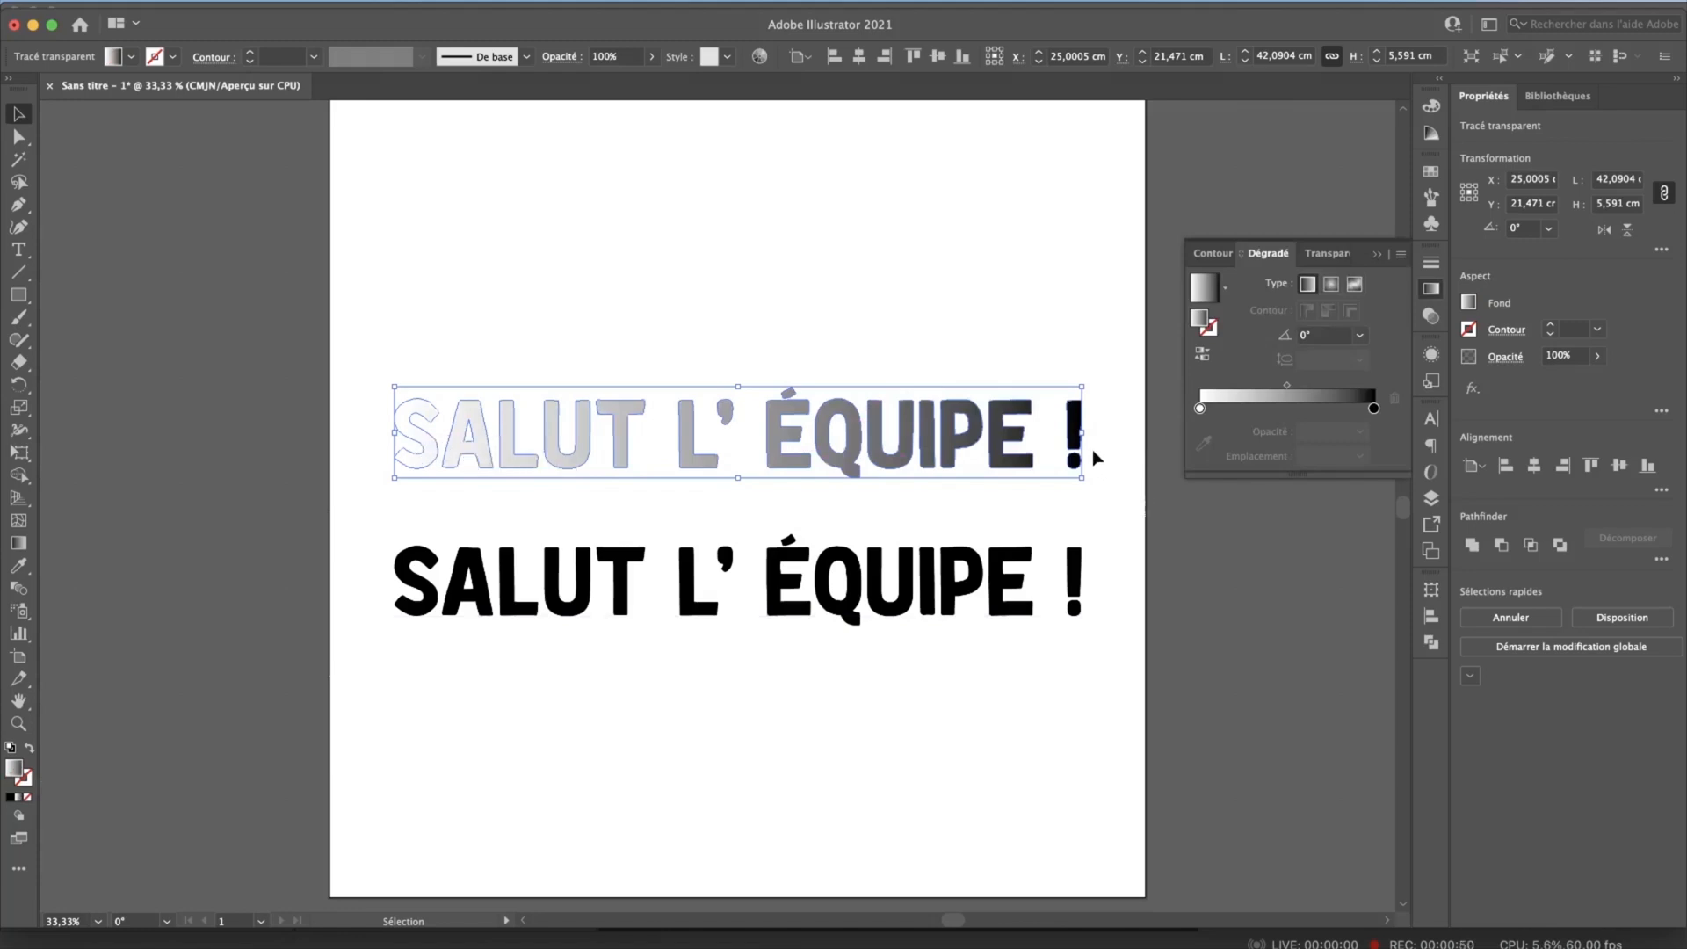
Step: Add a new fill to the lower "SALUT L’ ÉQUIPE !" live text through its appearance attributes and set it to the white-to-black gradient swatch
click(842, 614)
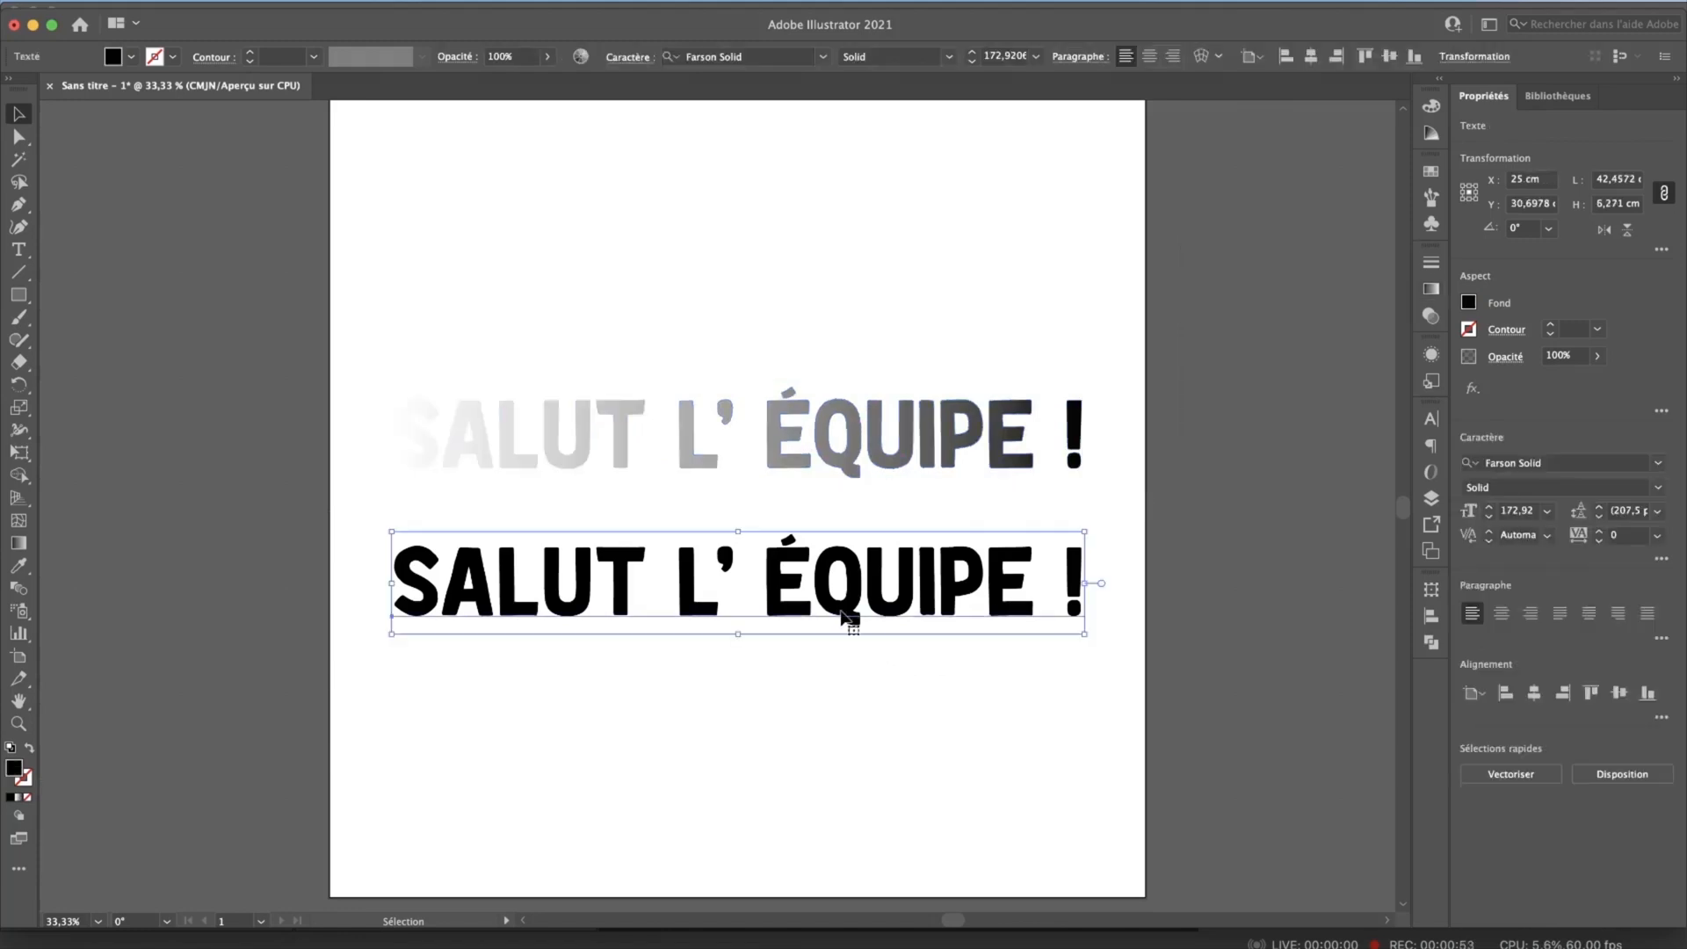
click(1435, 356)
click(1258, 377)
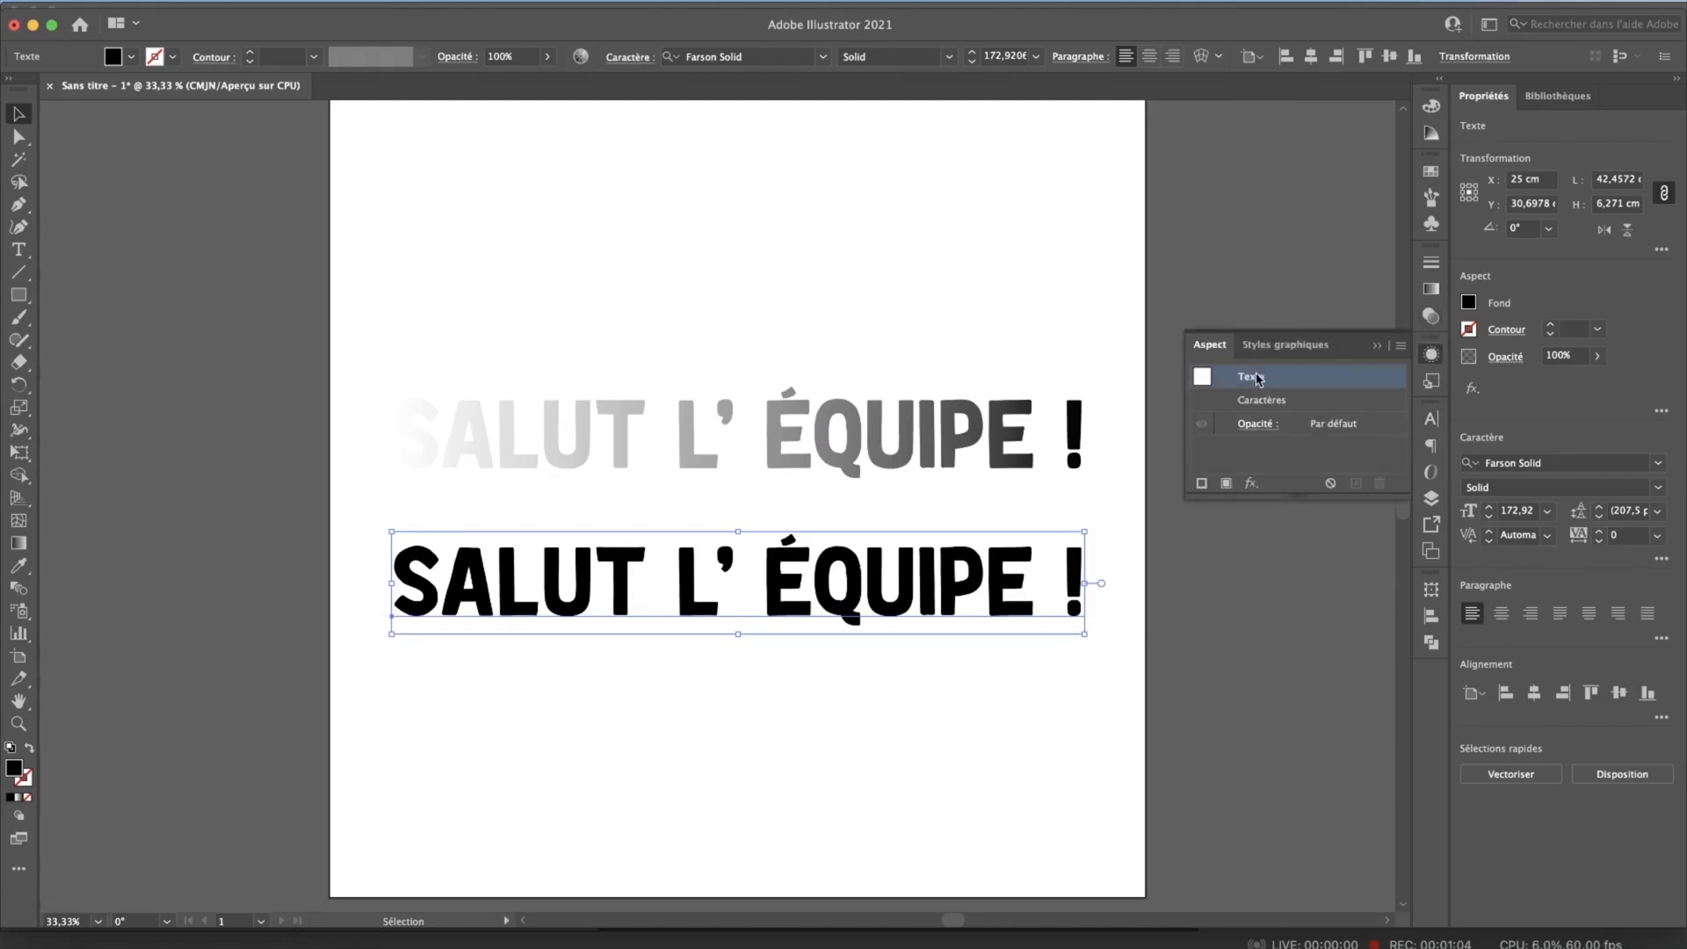
click(1224, 484)
click(1333, 447)
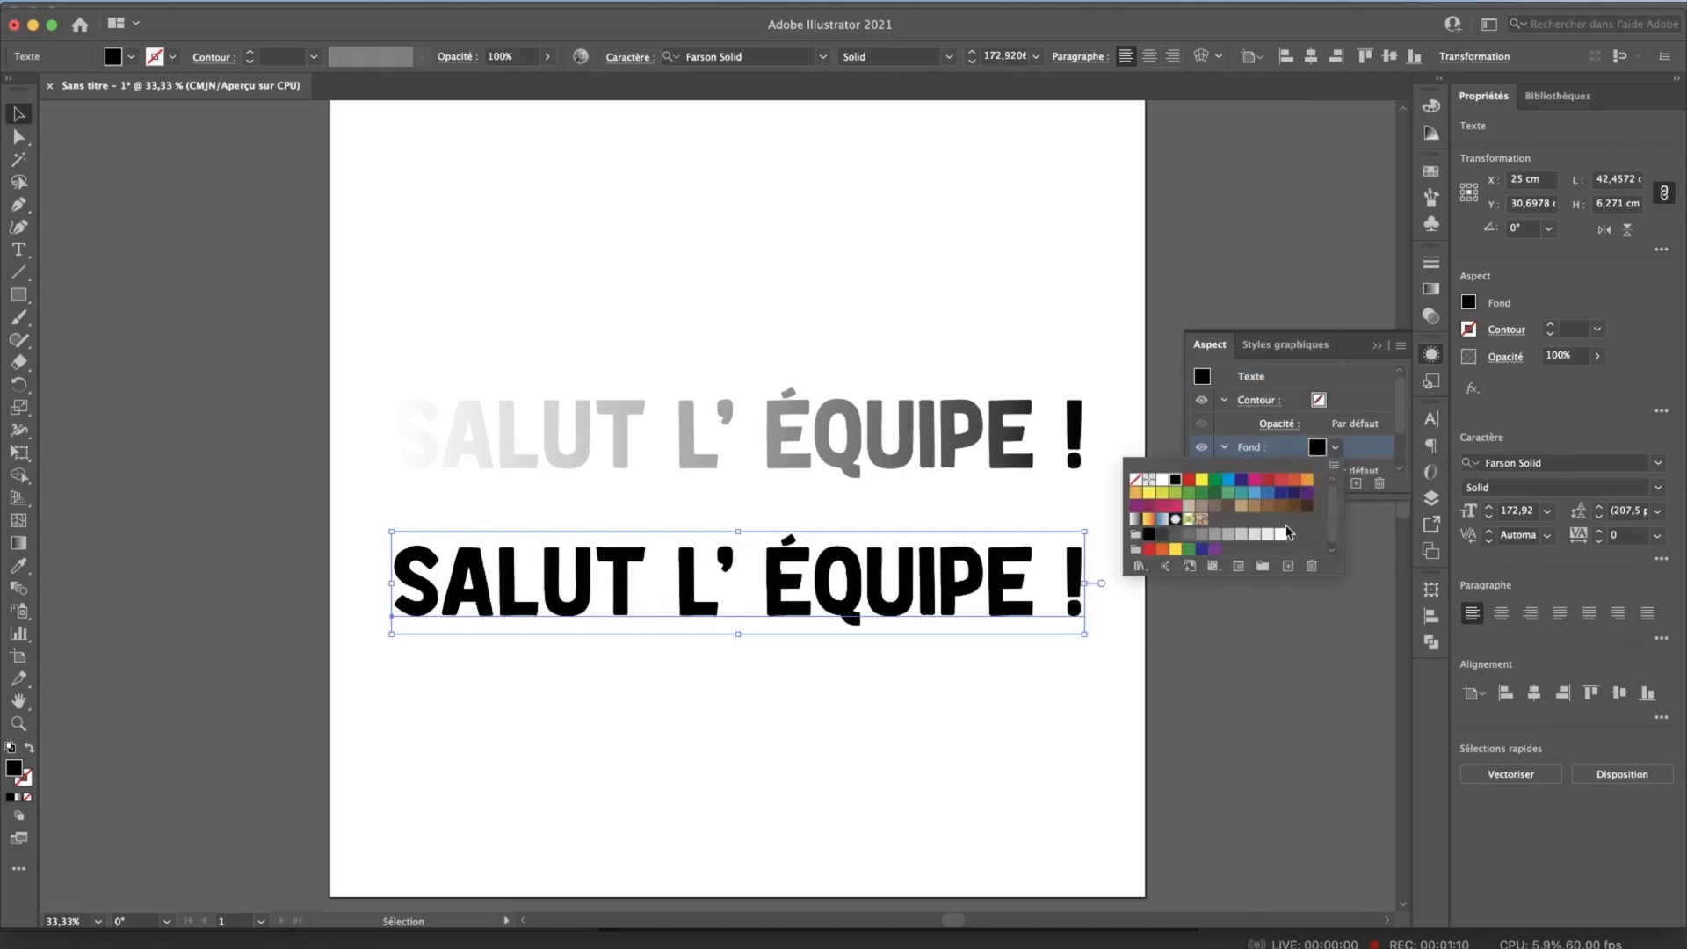
click(1135, 519)
Step: Edit the lower live text, replacing the letters "LUT" of "SALUT" with new letters starting with "L"
key(t)
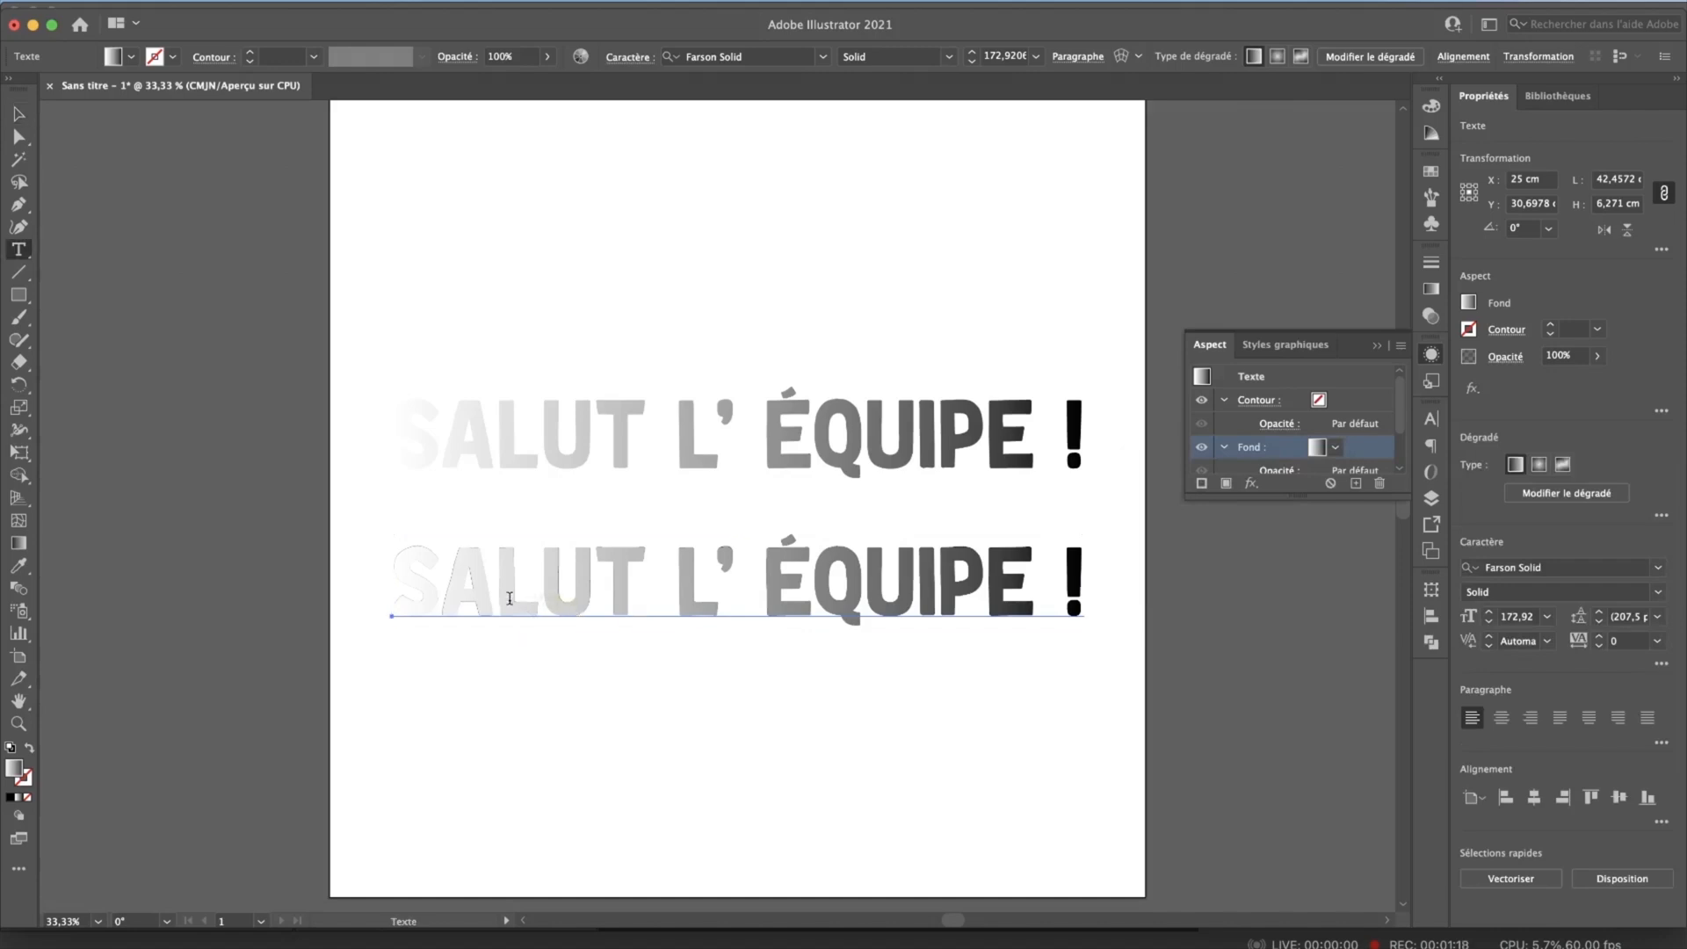
click(475, 587)
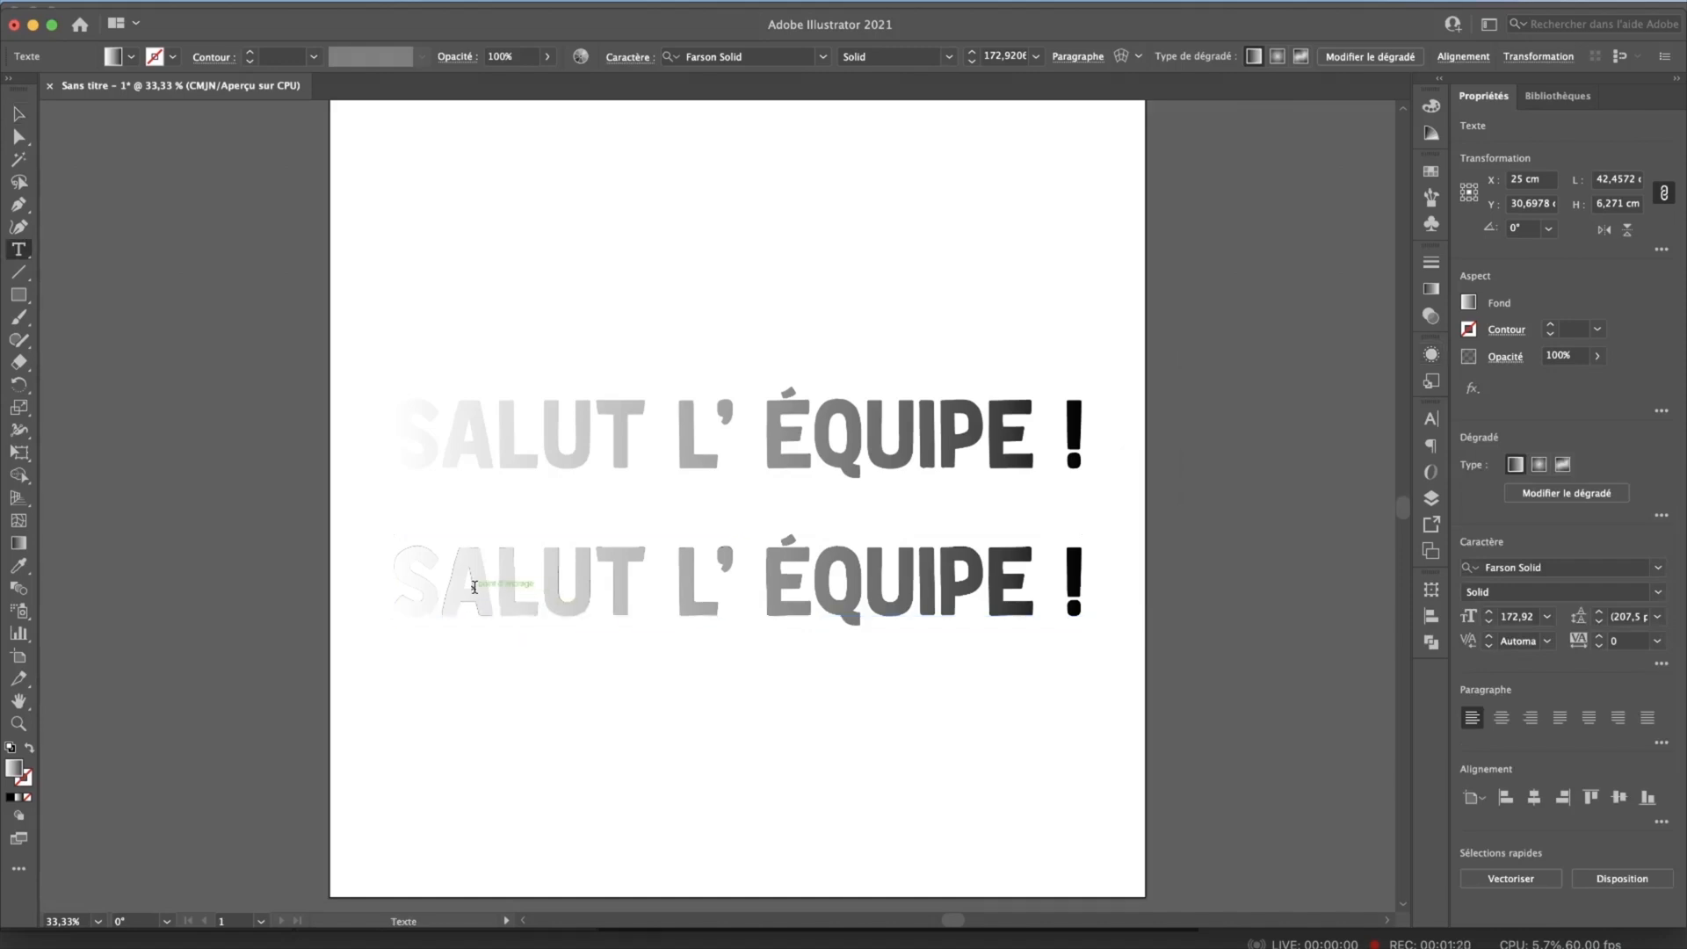
drag(497, 585, 646, 585)
text(LI)
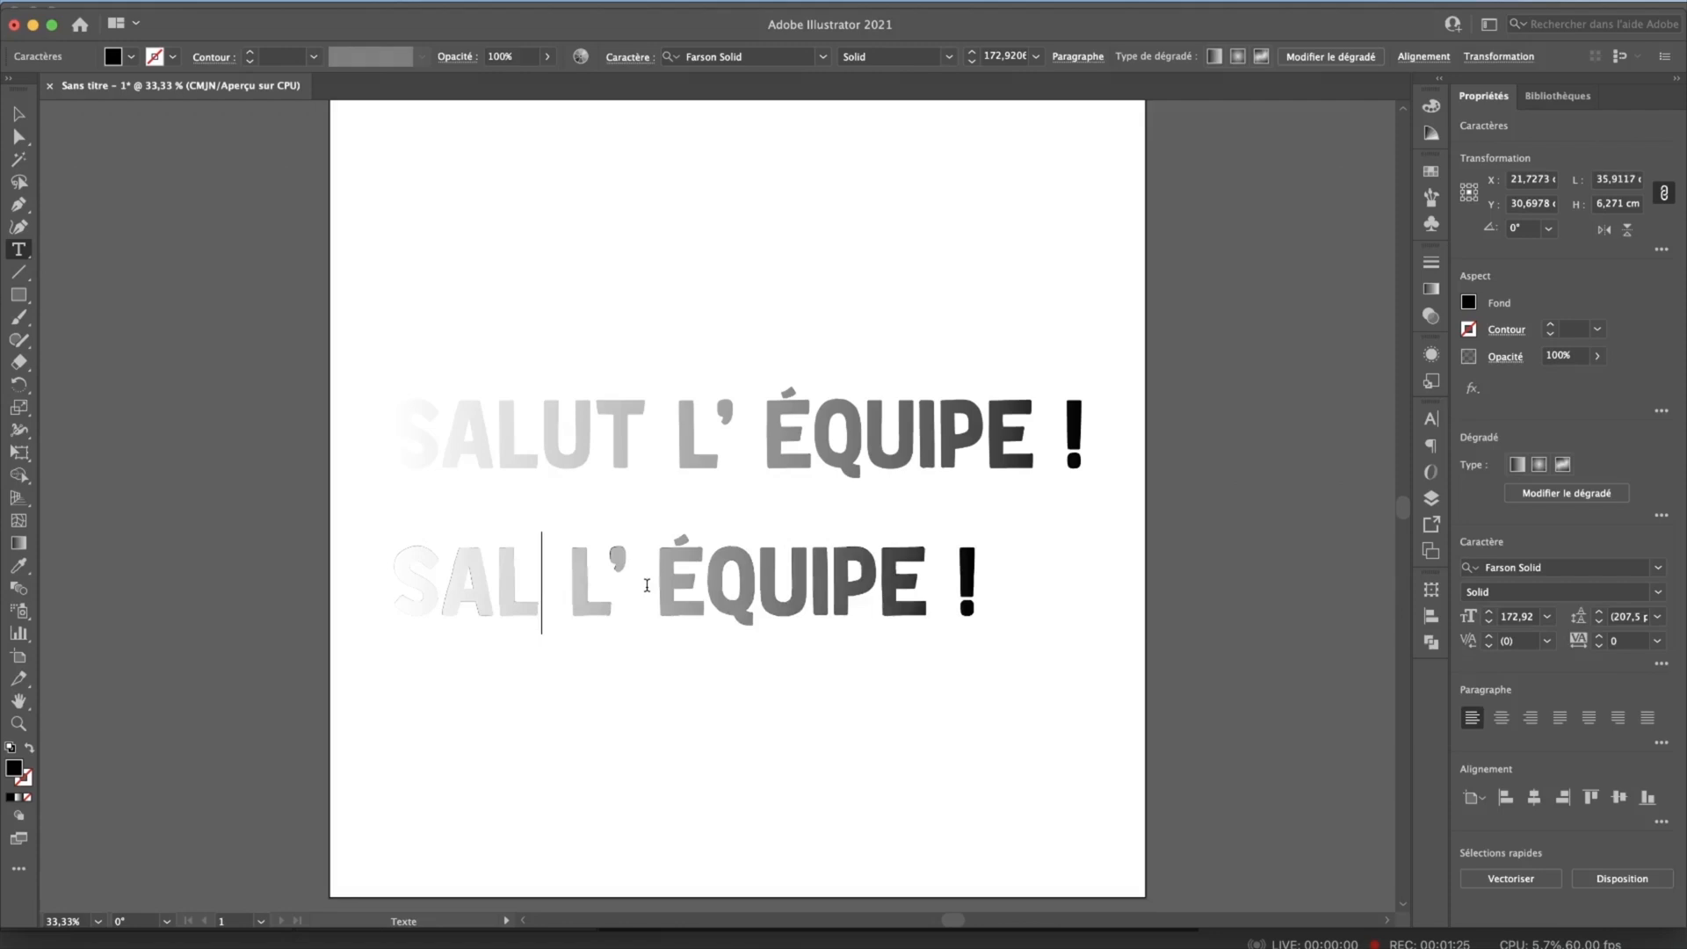
text(S)
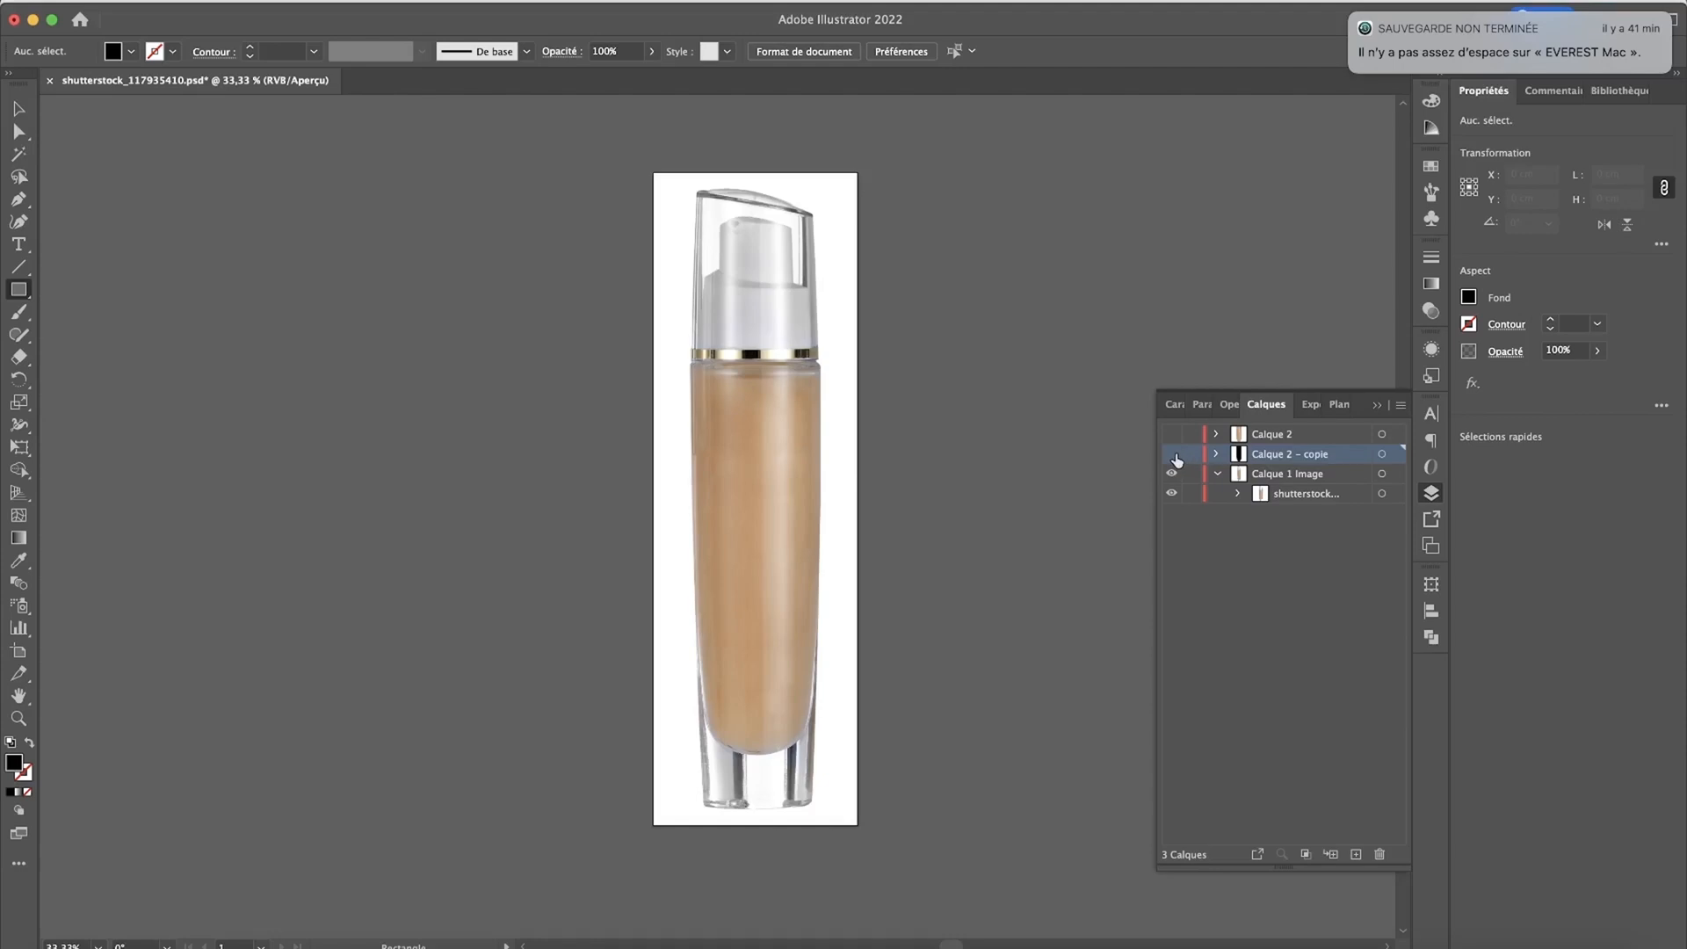
Step: Show the "Calque 2 - copie" layer and convert its black bottle shape to a gradient mesh: 5 rows, 4 columns, Vers l’extérieur, 100% intensity
click(1171, 454)
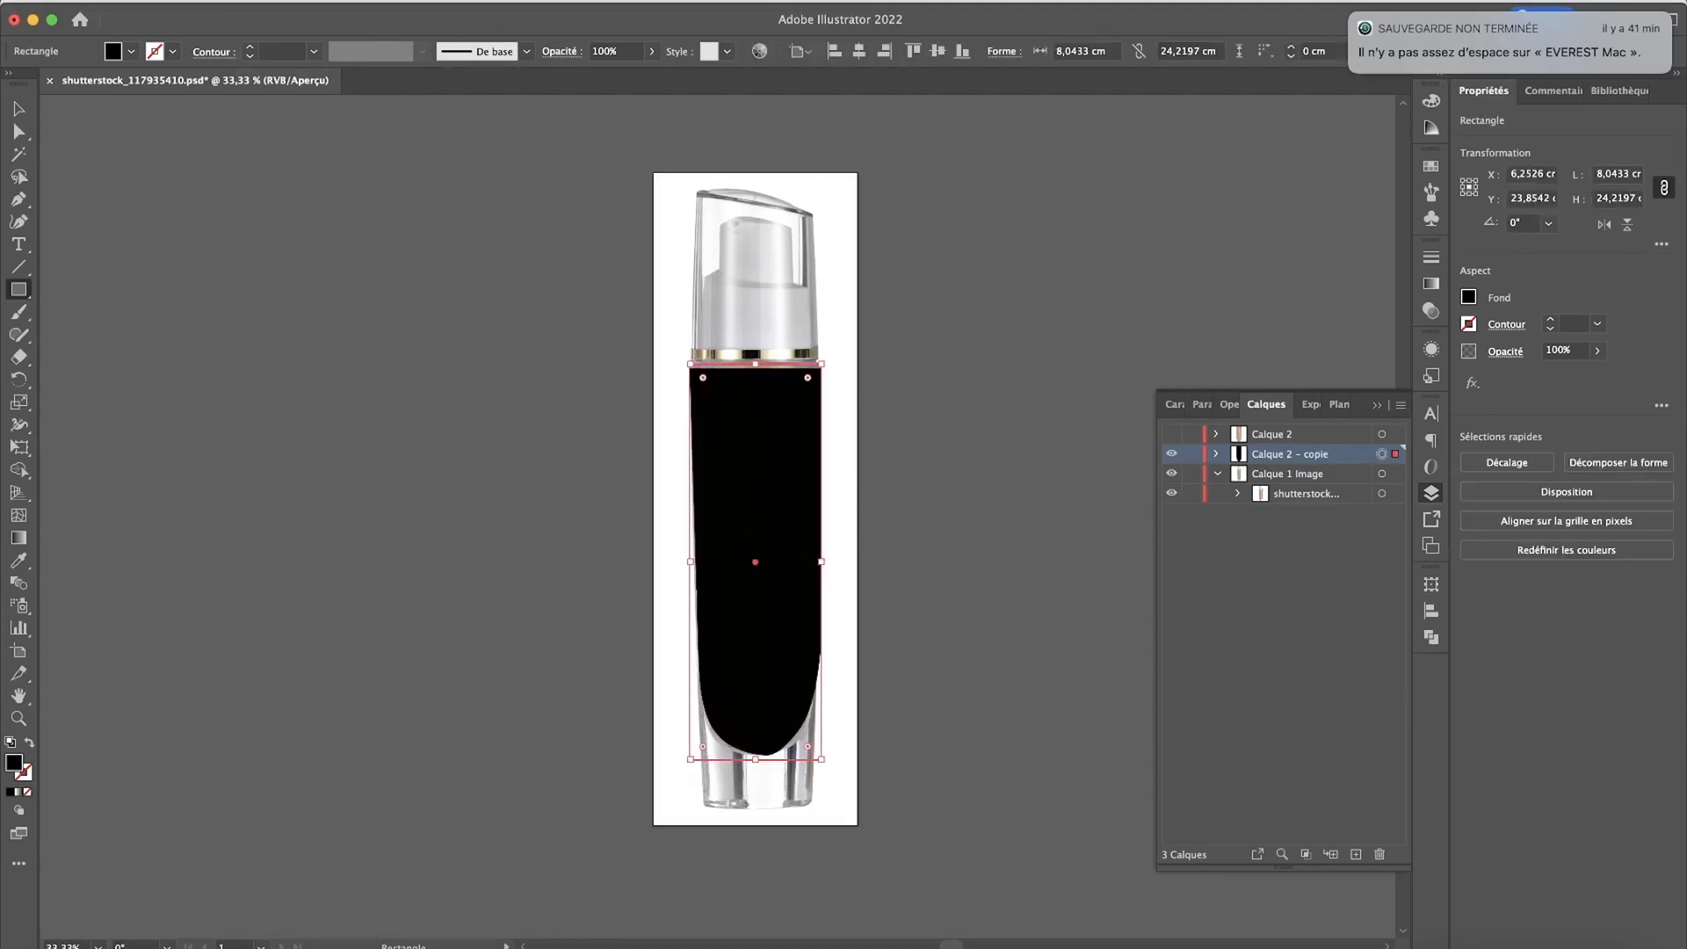
click(253, 2)
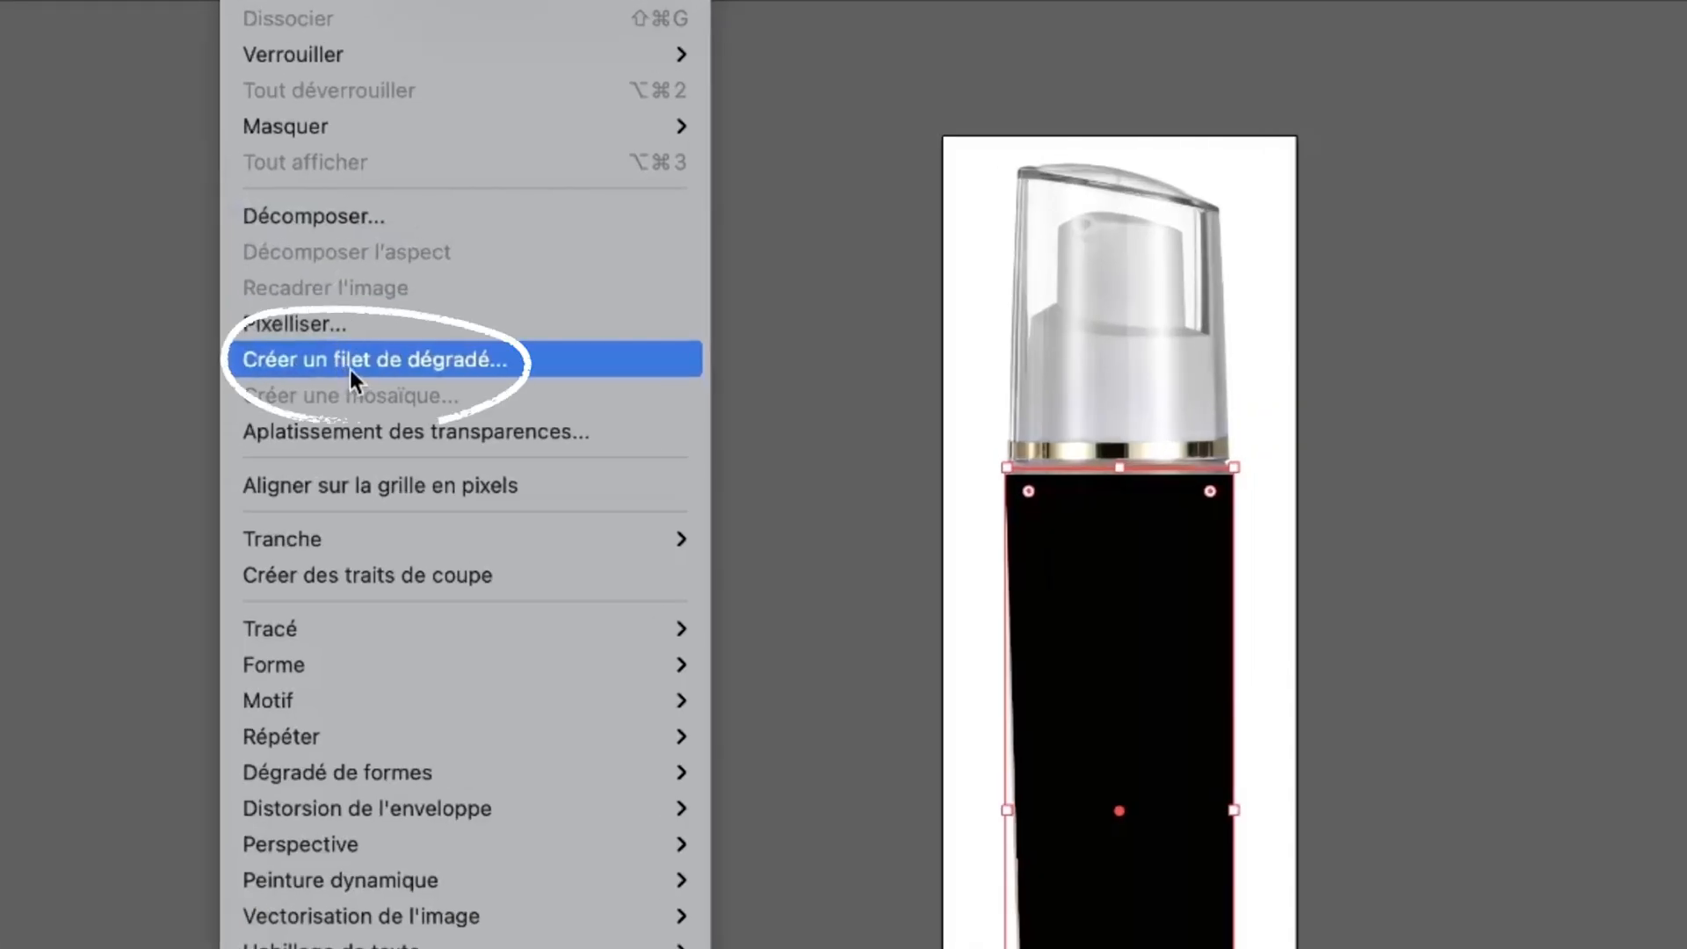
click(350, 370)
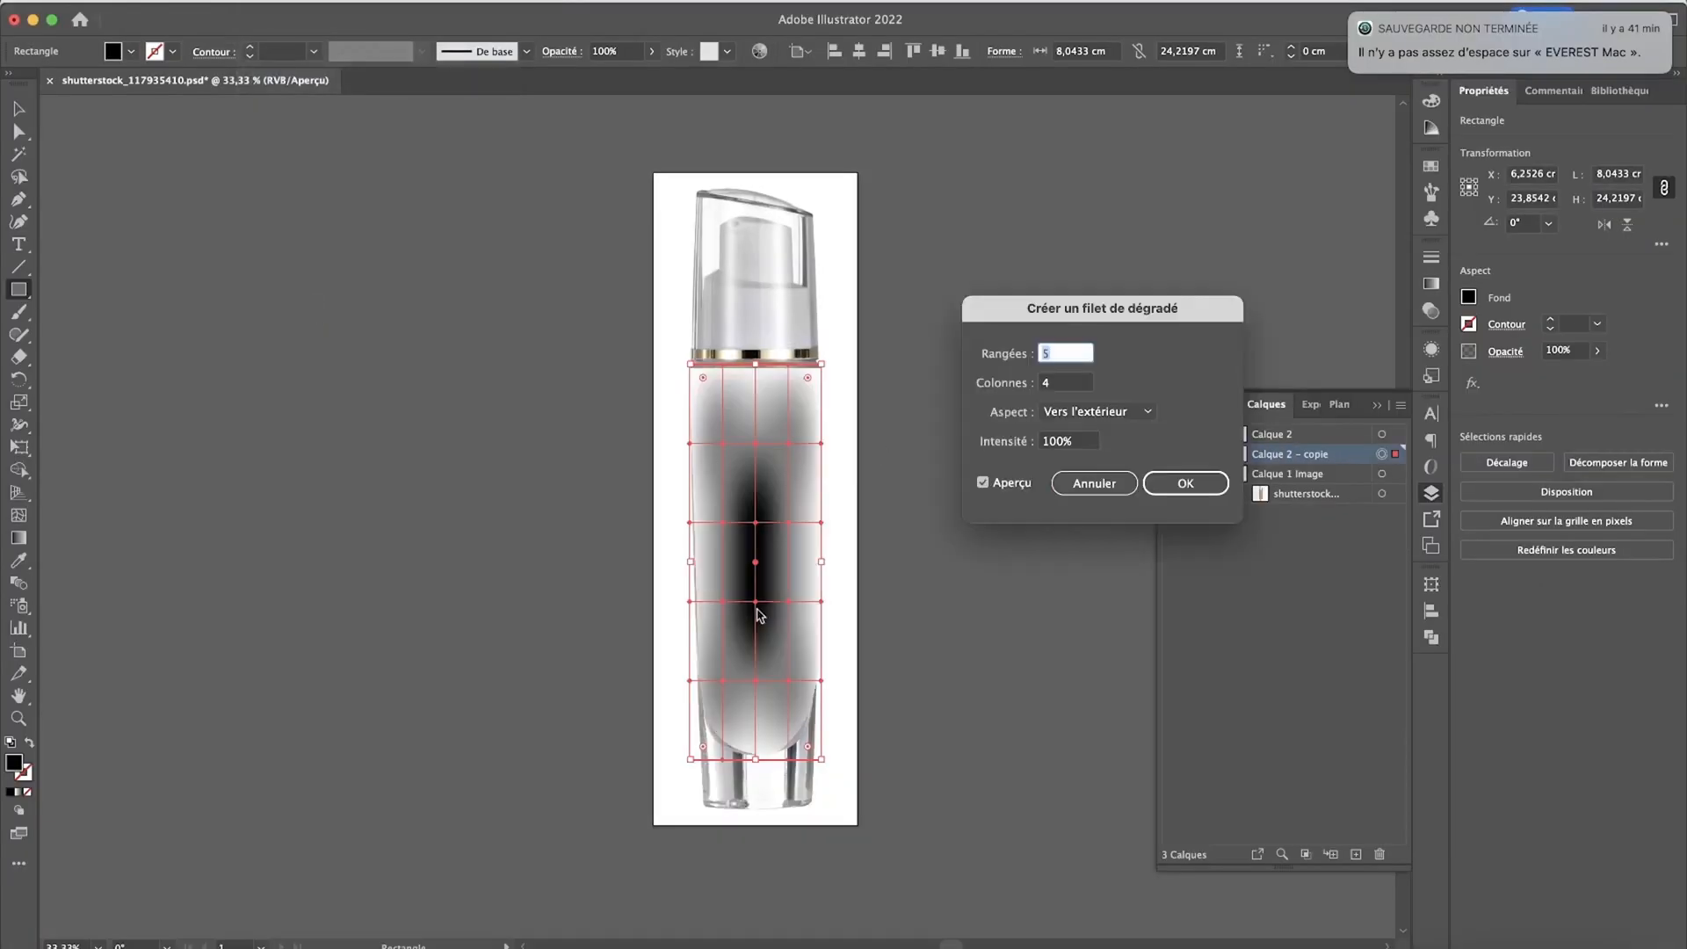
click(1185, 482)
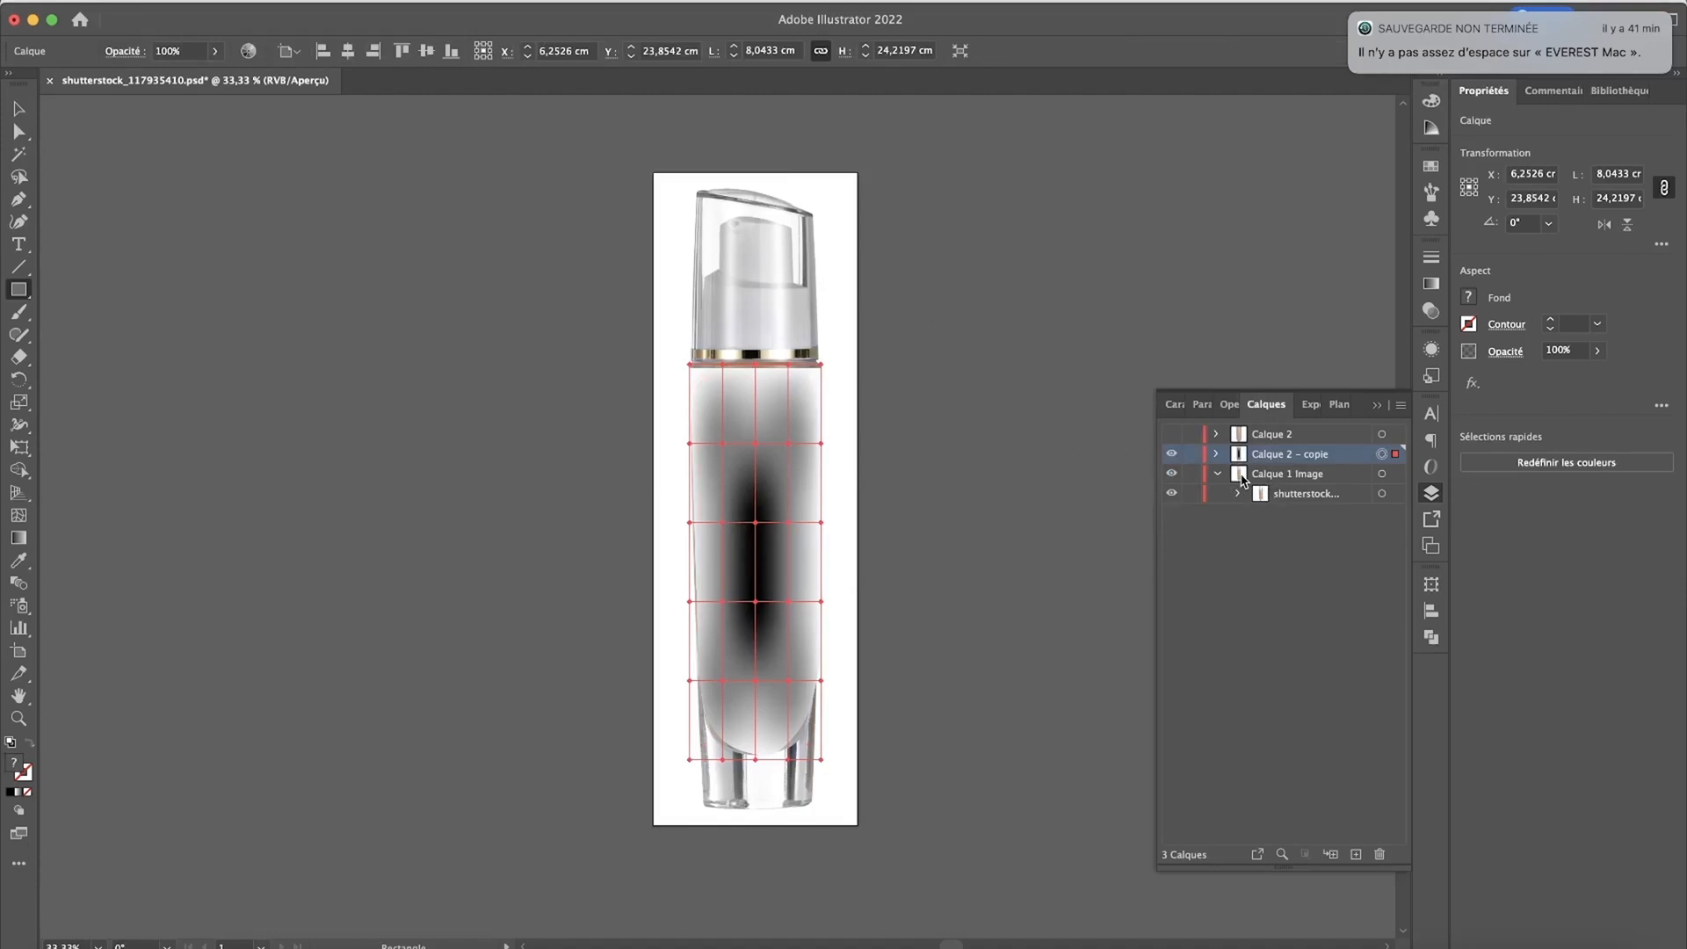
Step: Make the "Calque 1 Image" layer a template with its images dimmed to 50%
double_click(1244, 476)
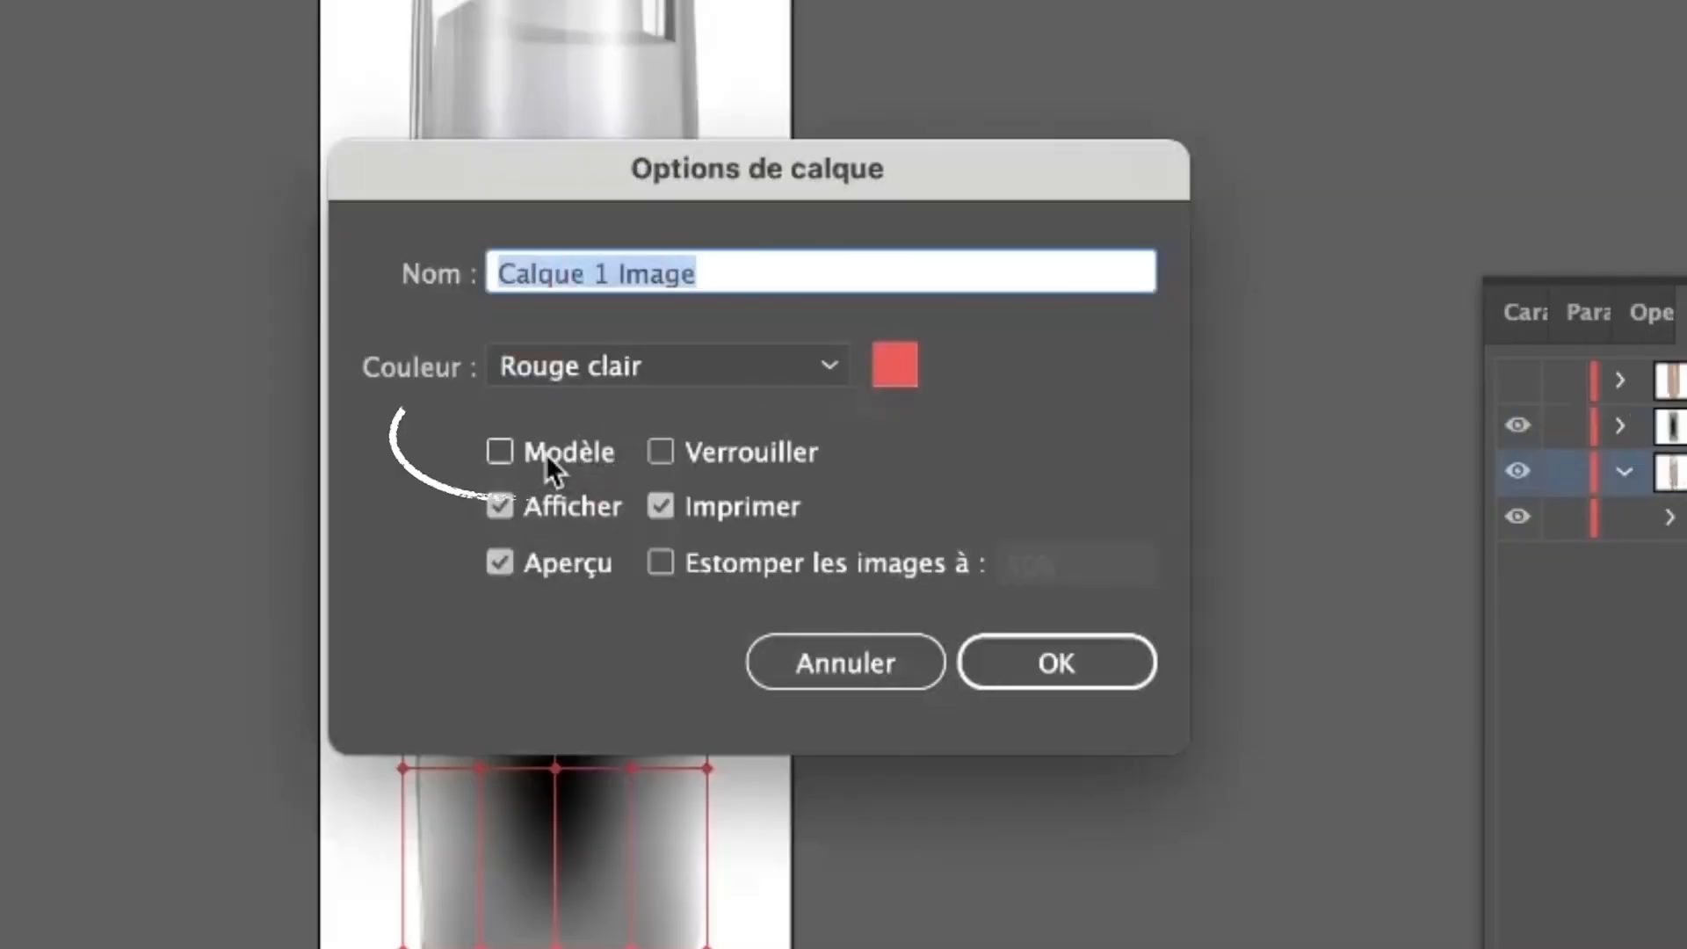
click(546, 454)
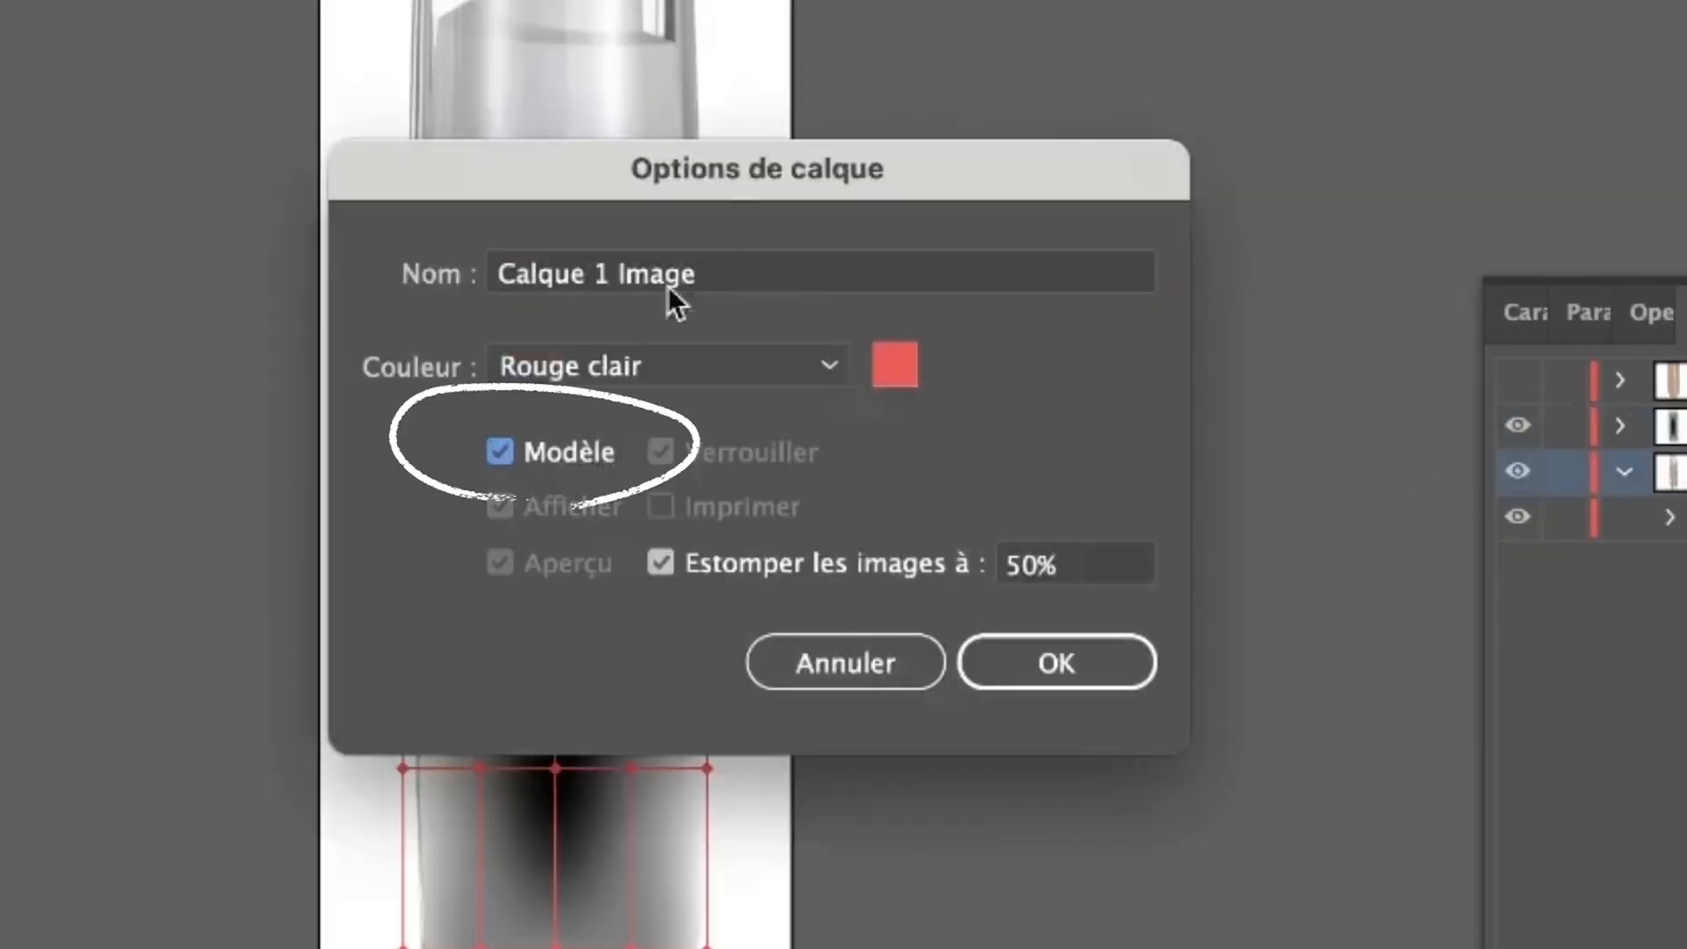
click(1057, 662)
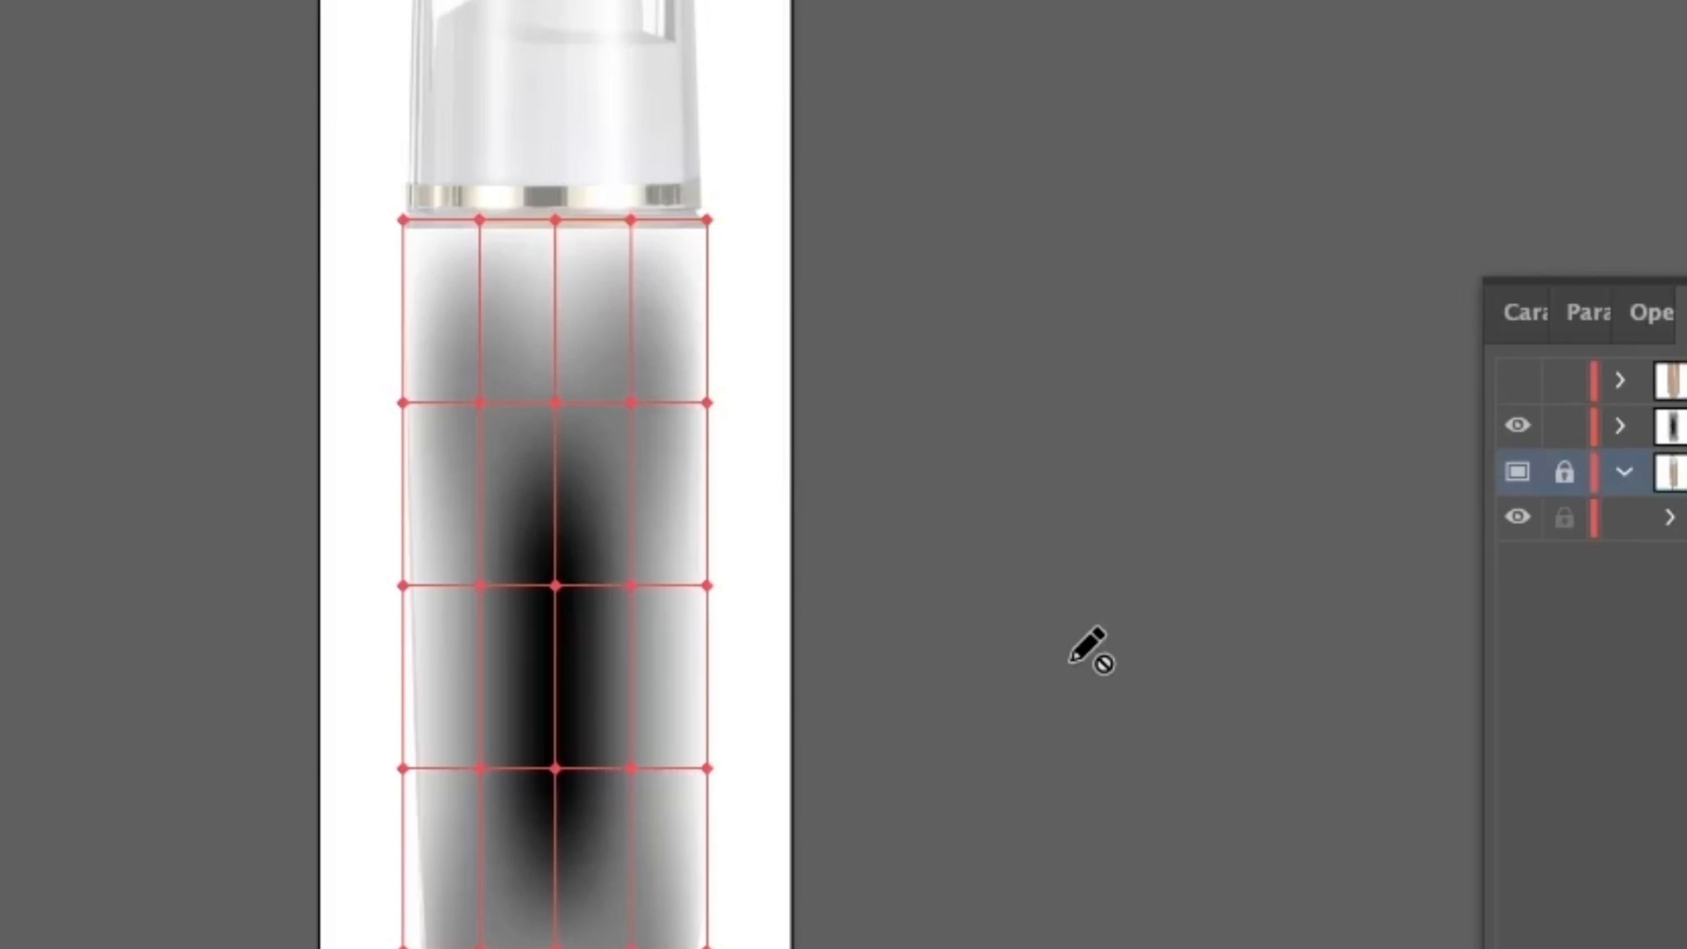
Step: In outline view, recolour the bottle's mesh points with colours sampled from the photo beneath, starting with the upper-left corner point
click(1379, 454)
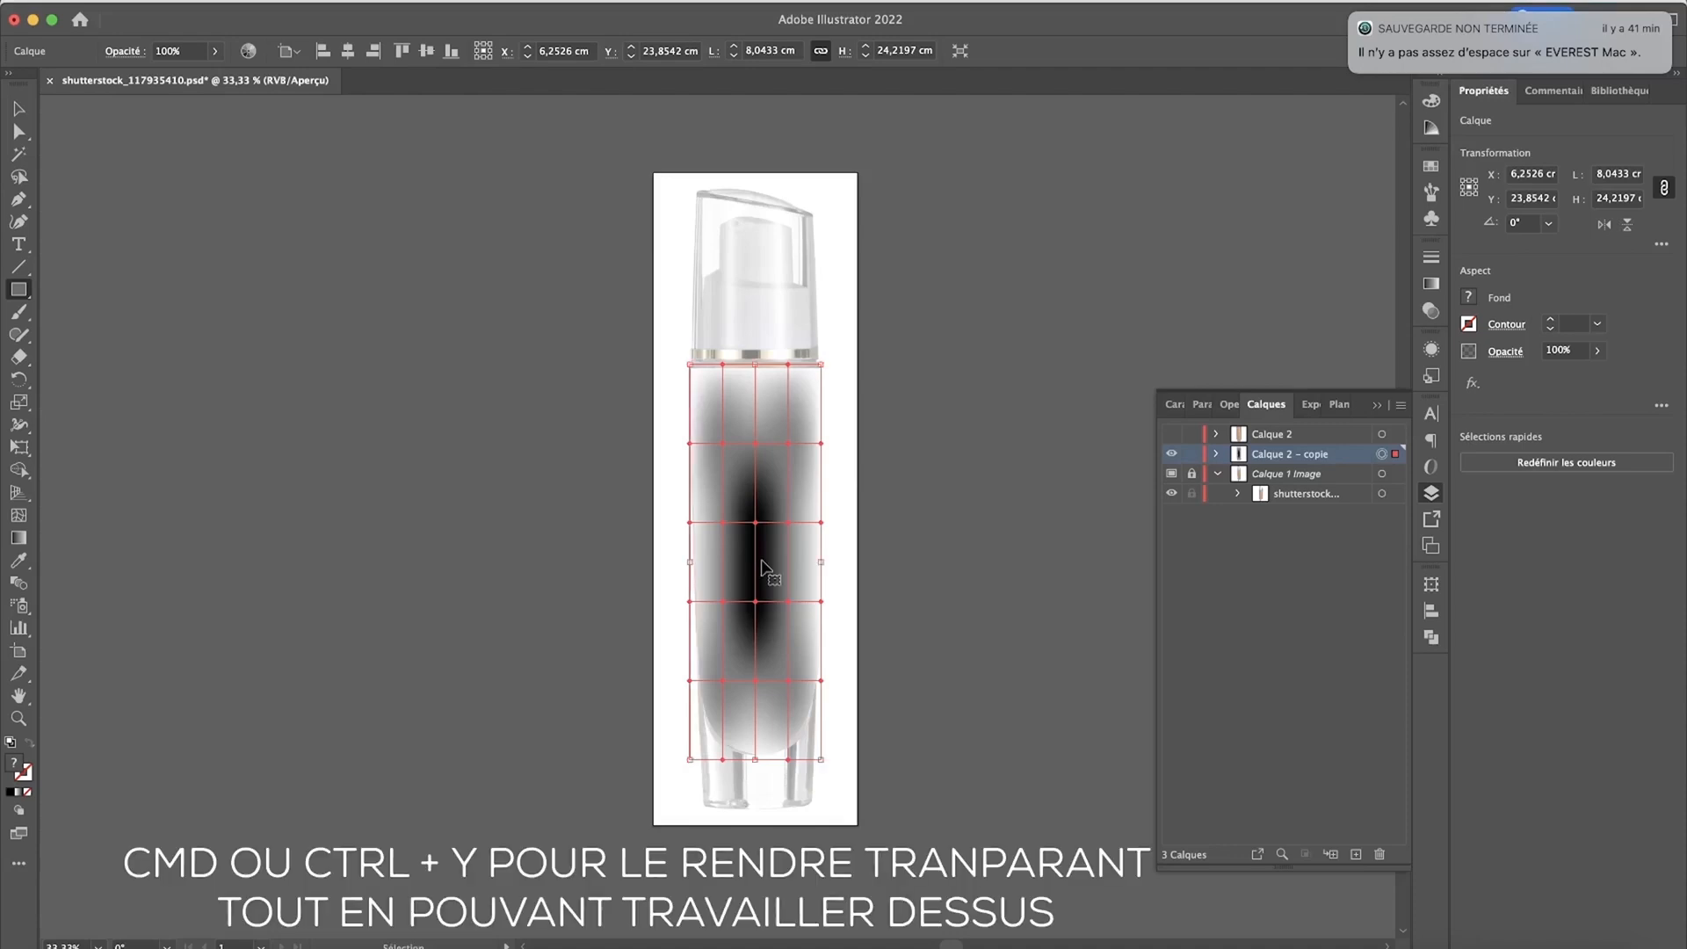
key(super+y)
click(19, 131)
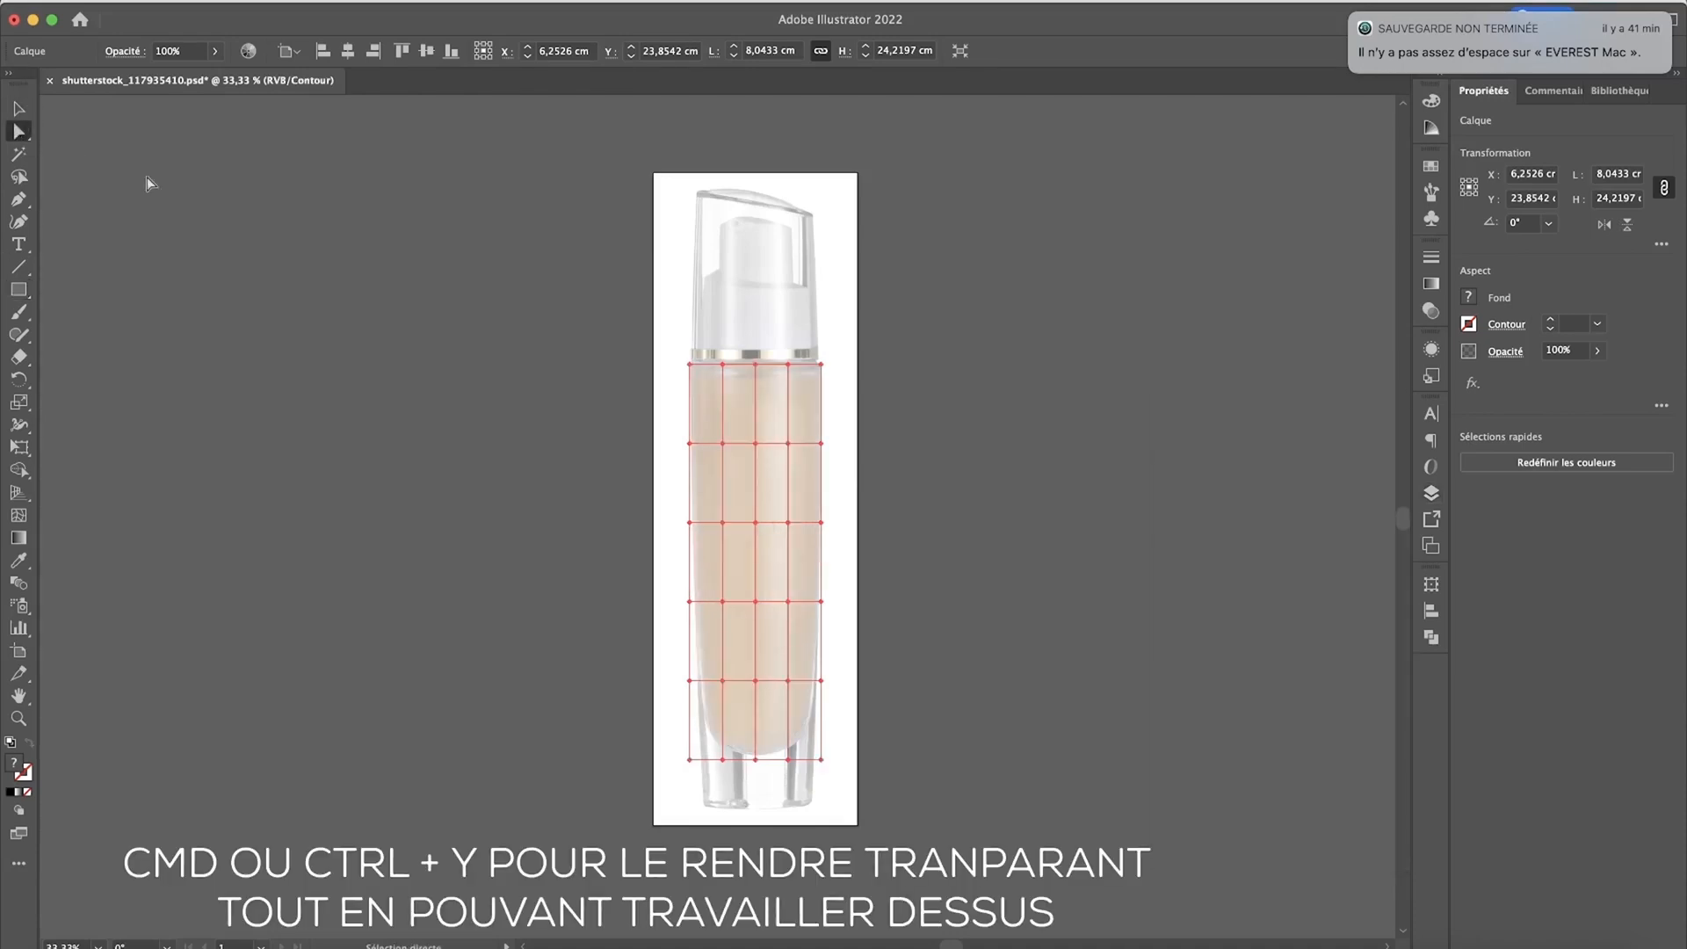
click(689, 366)
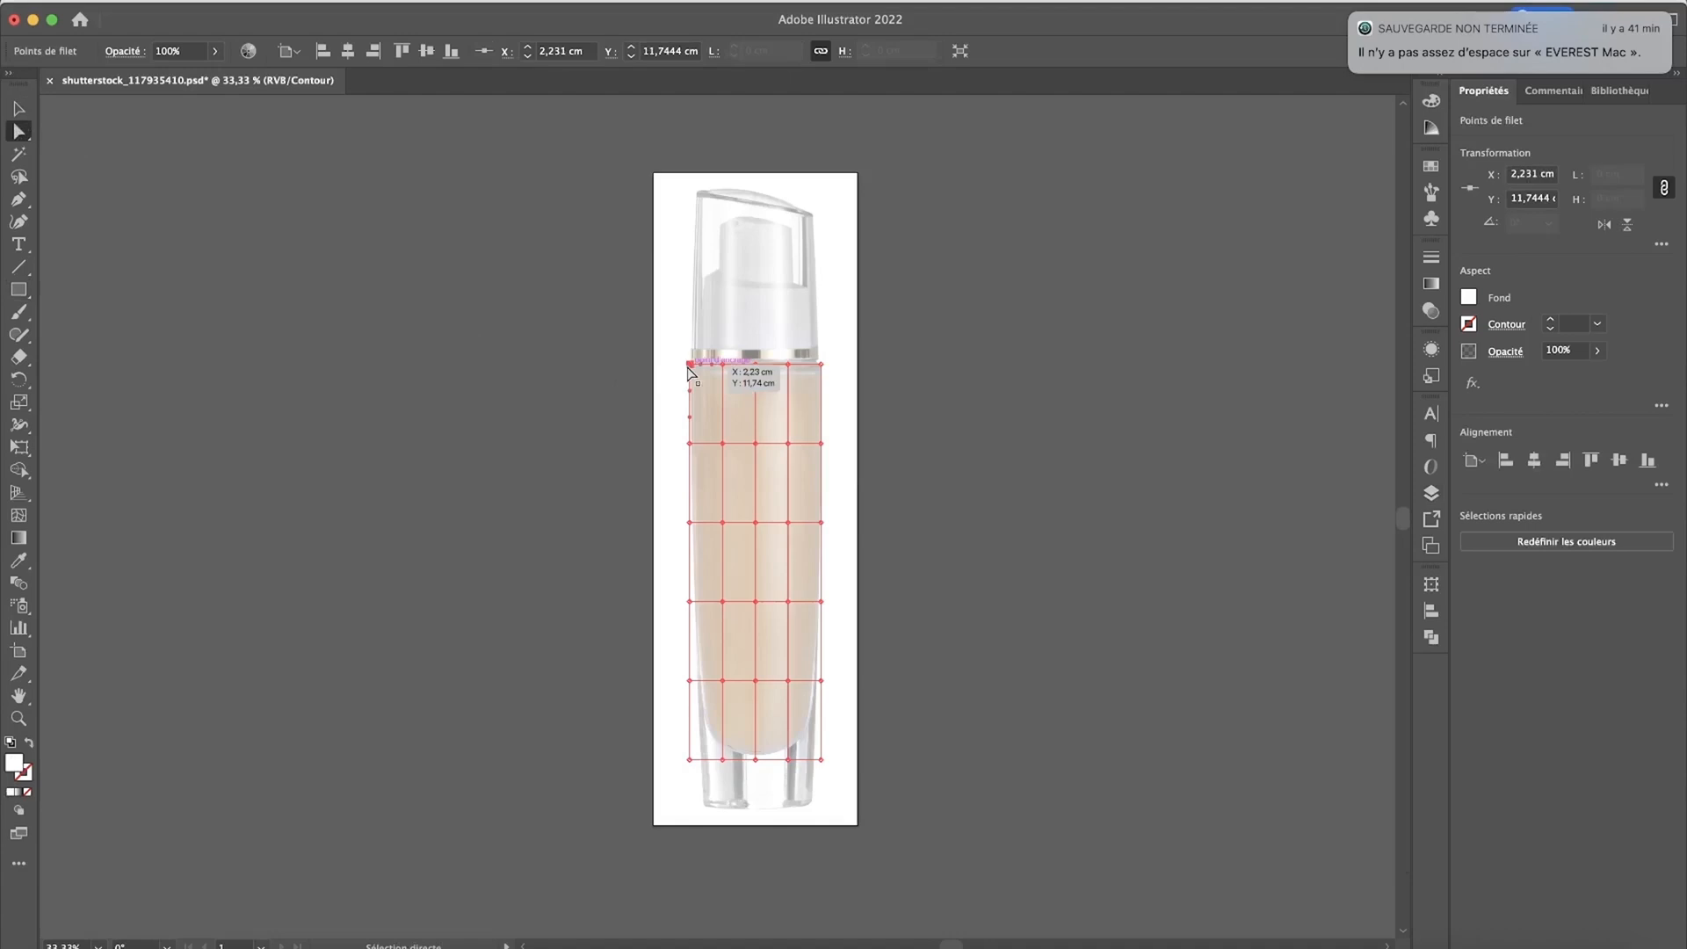
key(i)
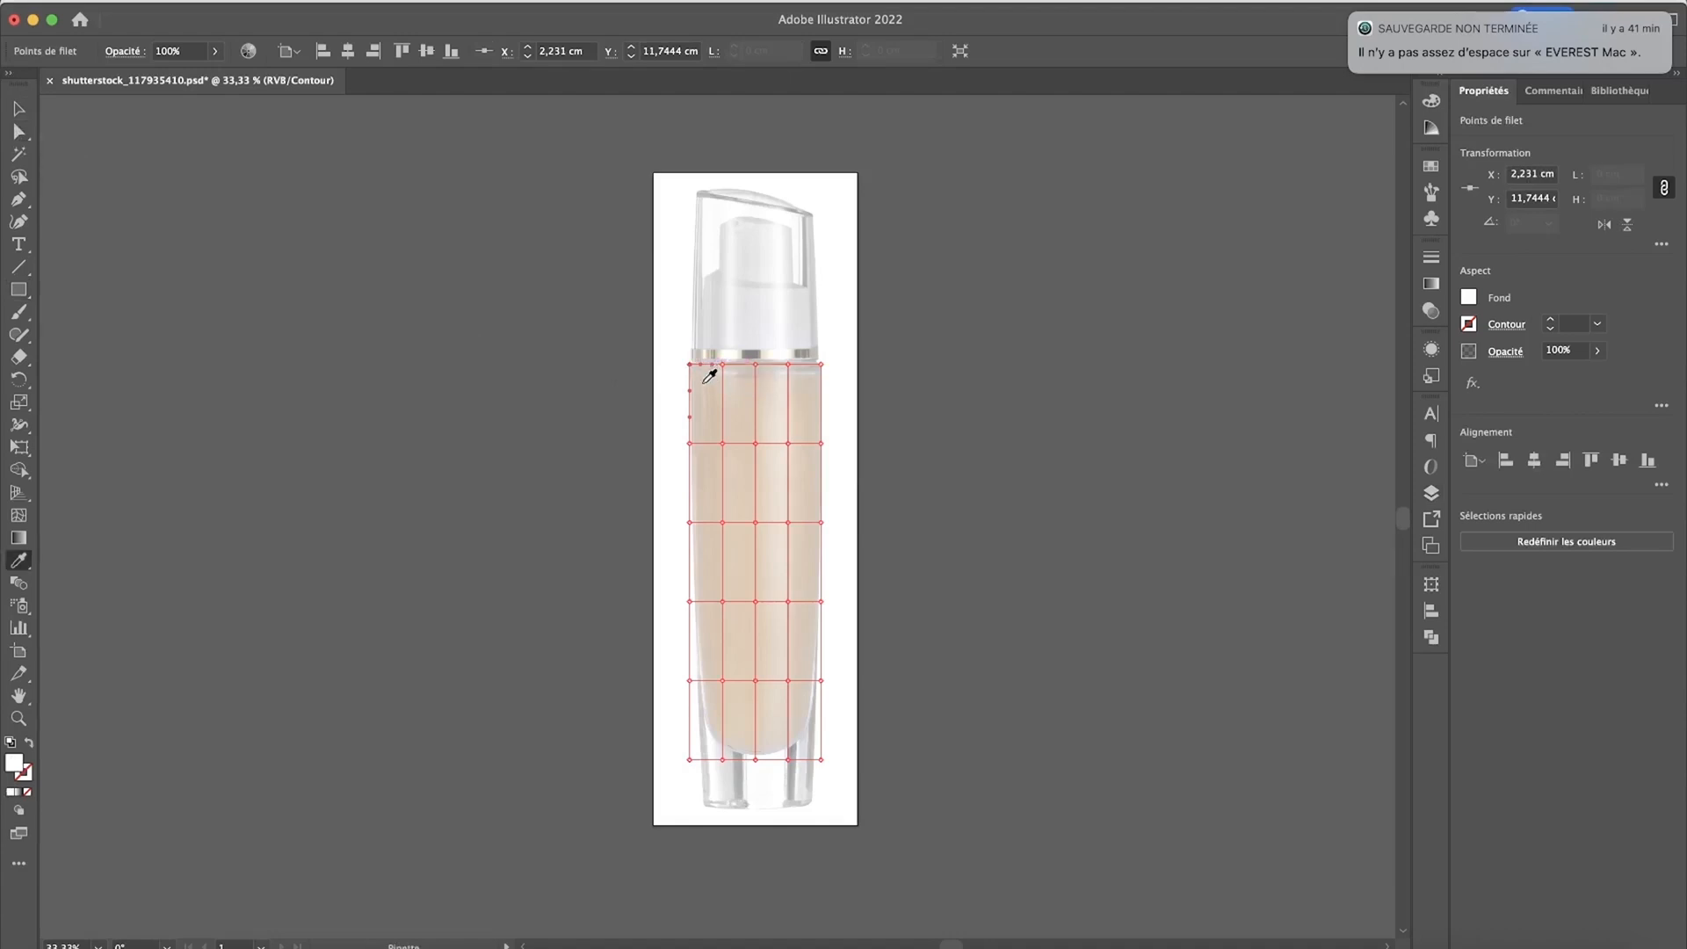
click(700, 393)
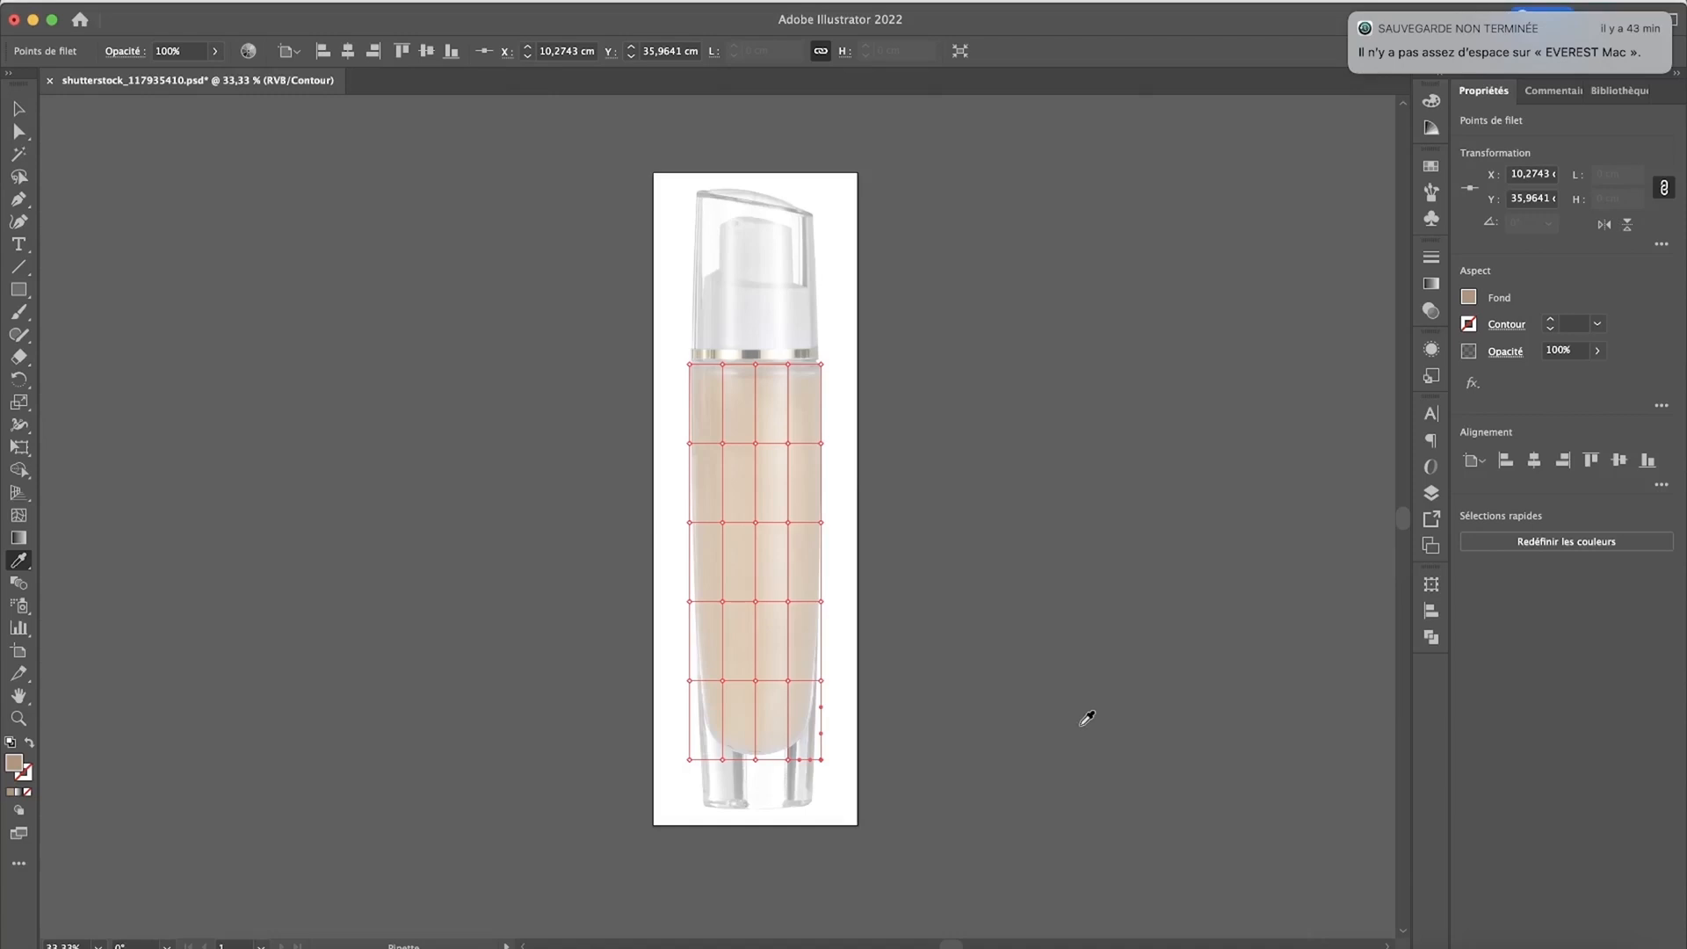
Step: Return from outline view to the preview display and deselect the coloured mesh
key(super+y)
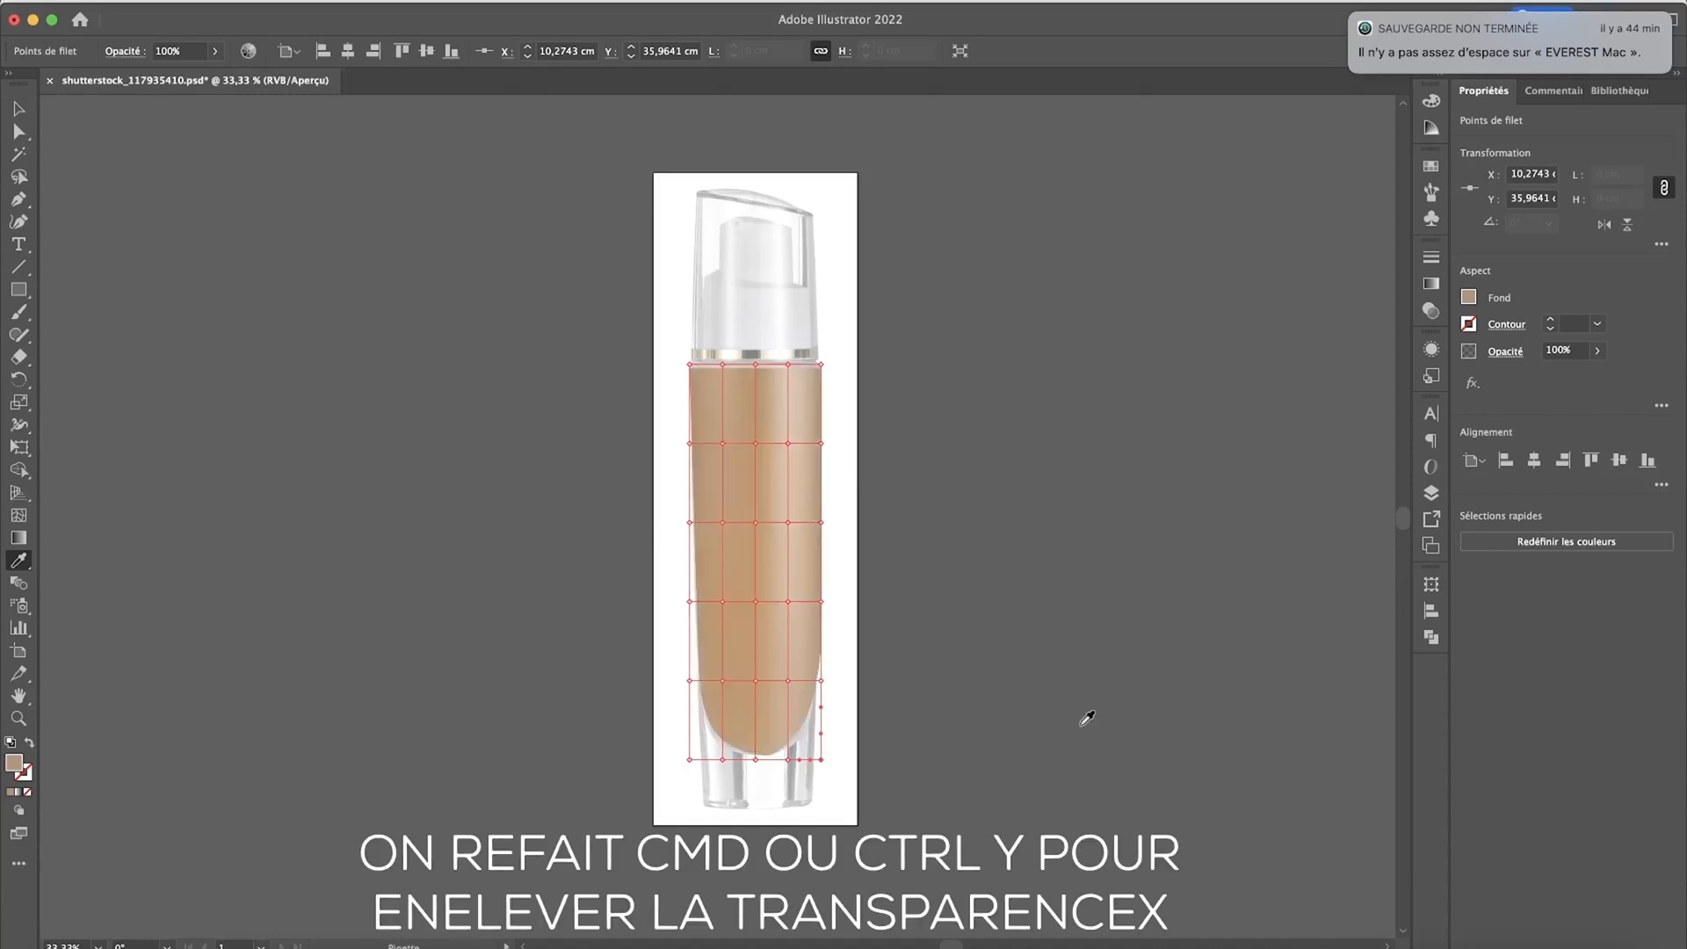
click(18, 108)
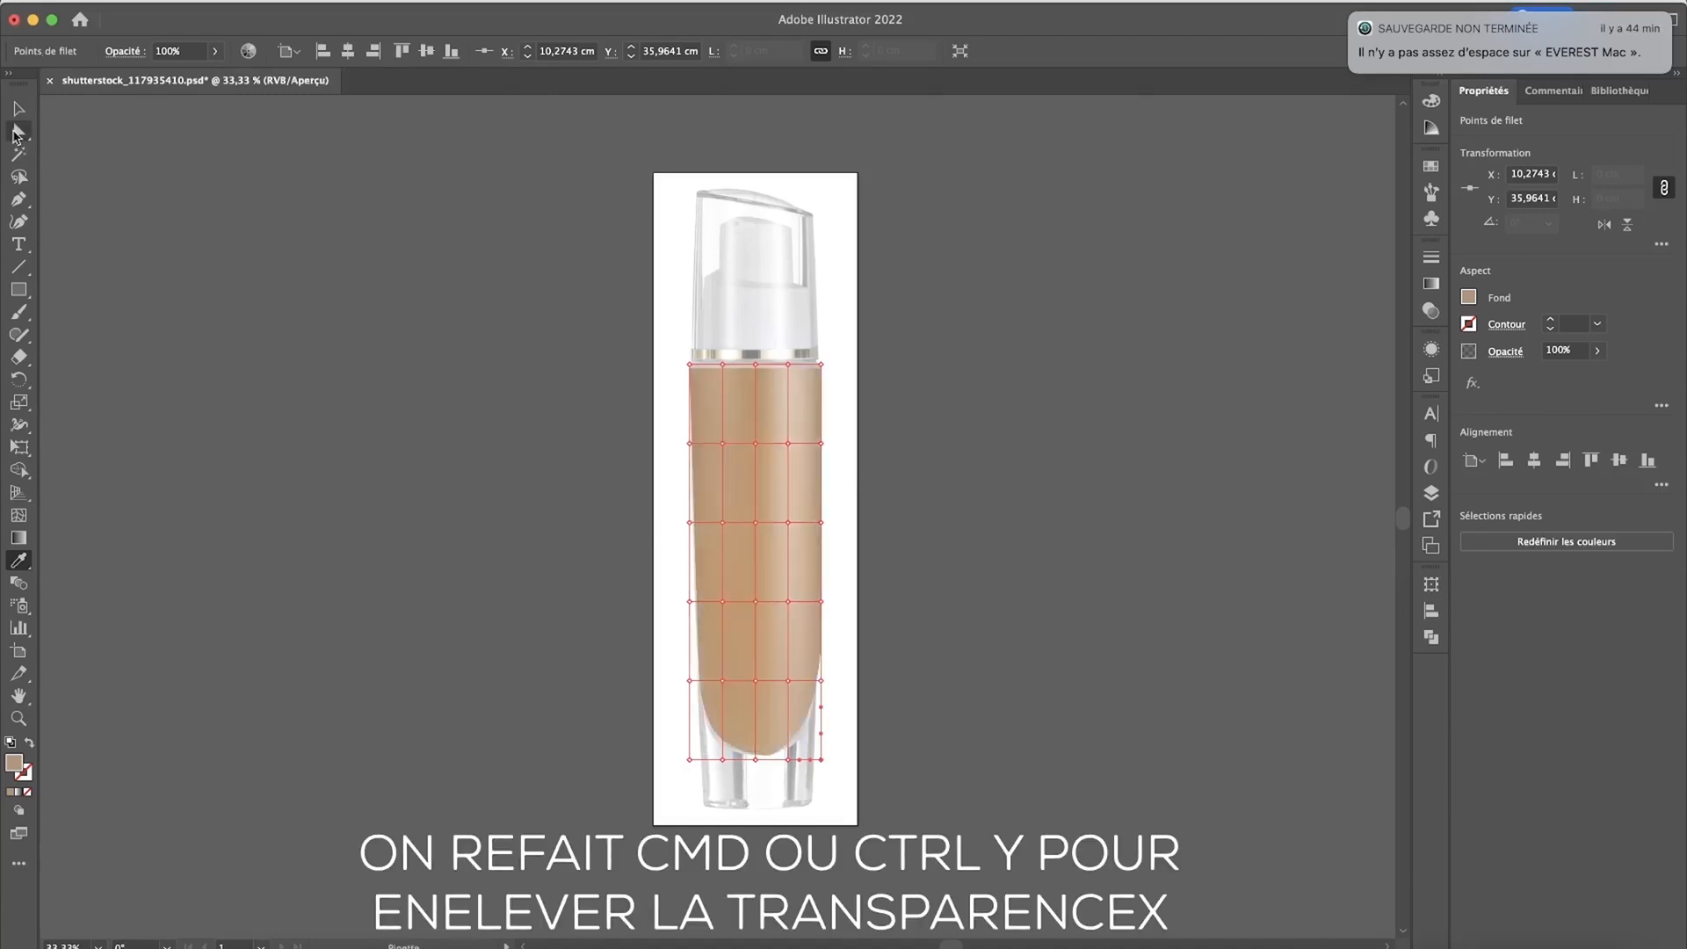
click(346, 315)
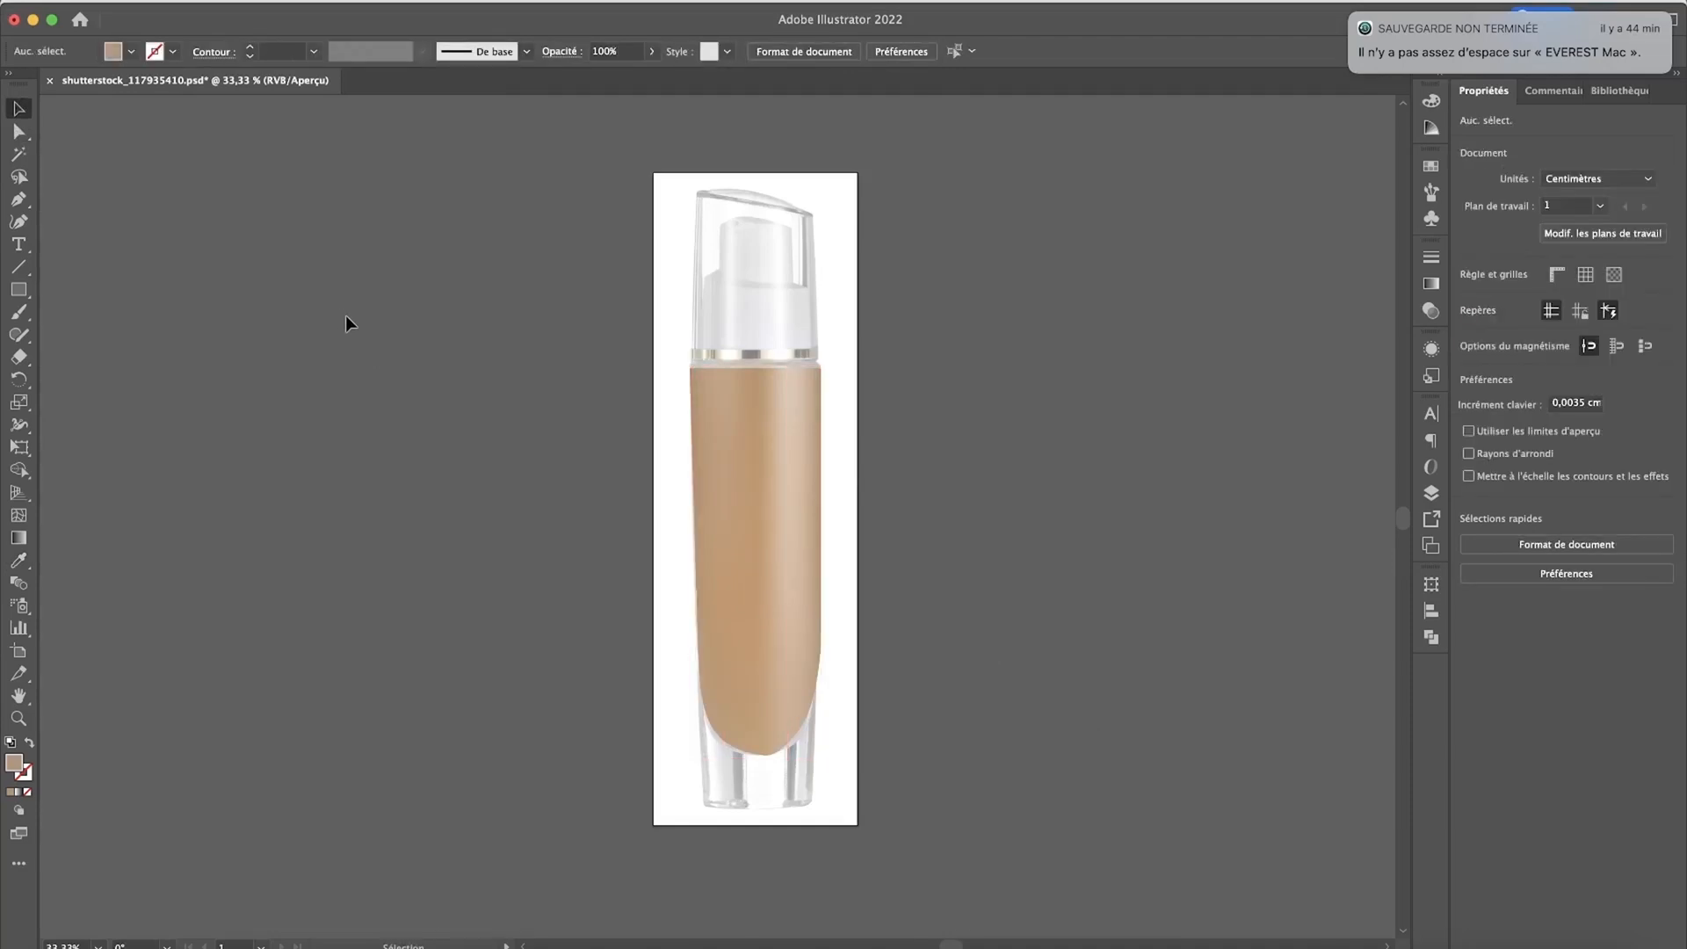